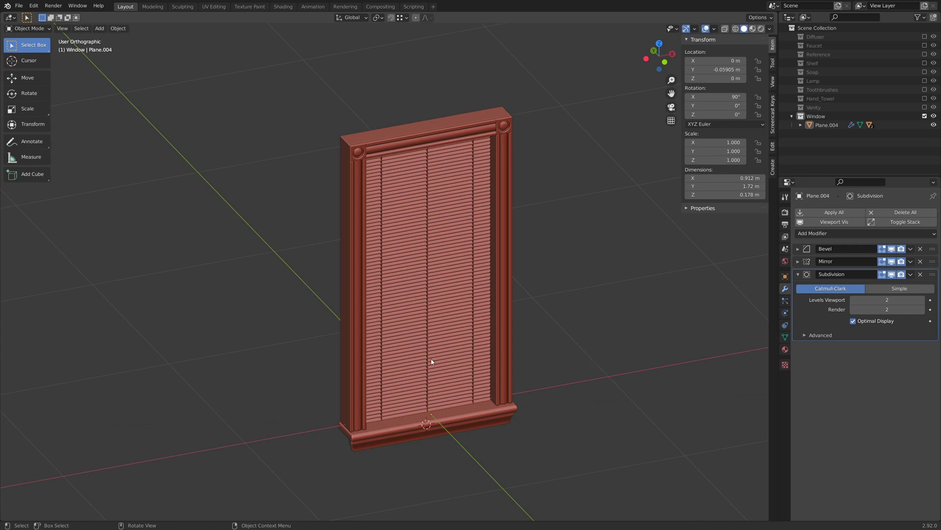
- Exclude the Window collection from the view layer and include the Vanity collection
middle_click_drag(432, 362, 516, 343)
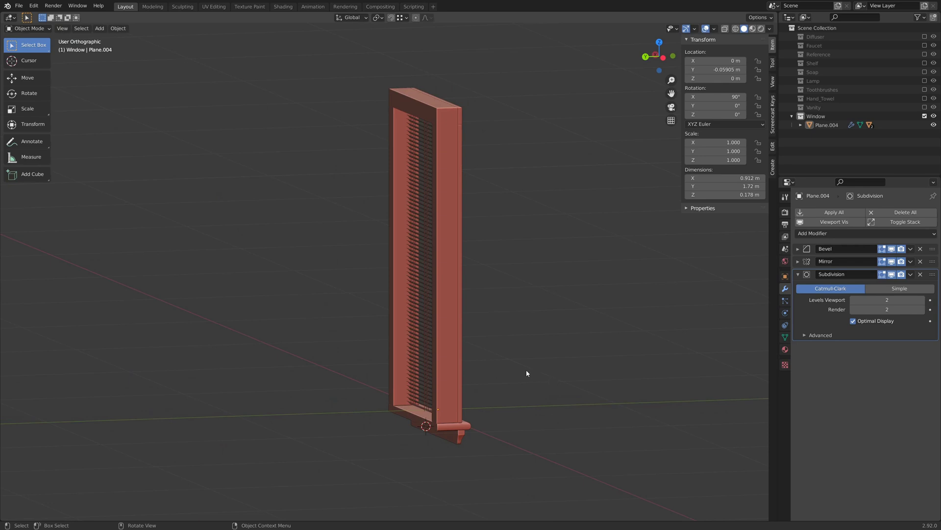
middle_click_drag(540, 387, 422, 391)
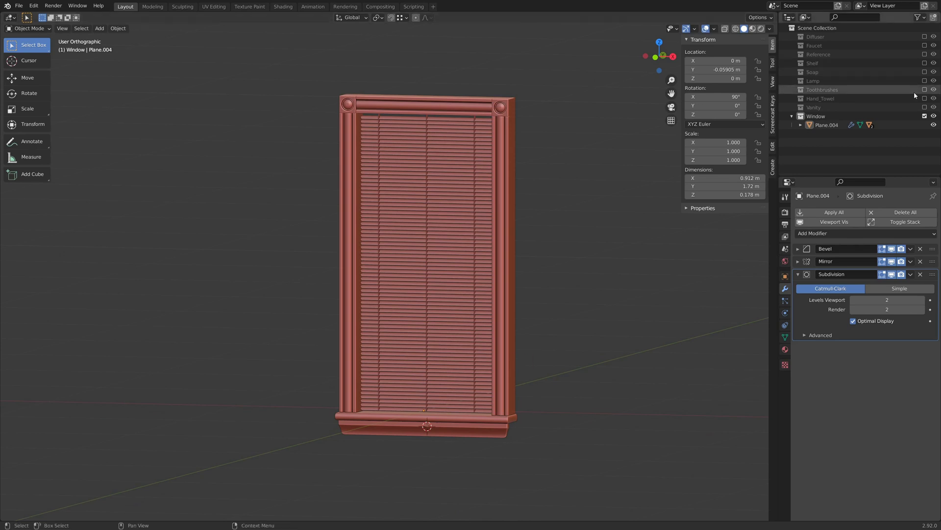
left_click(924, 117)
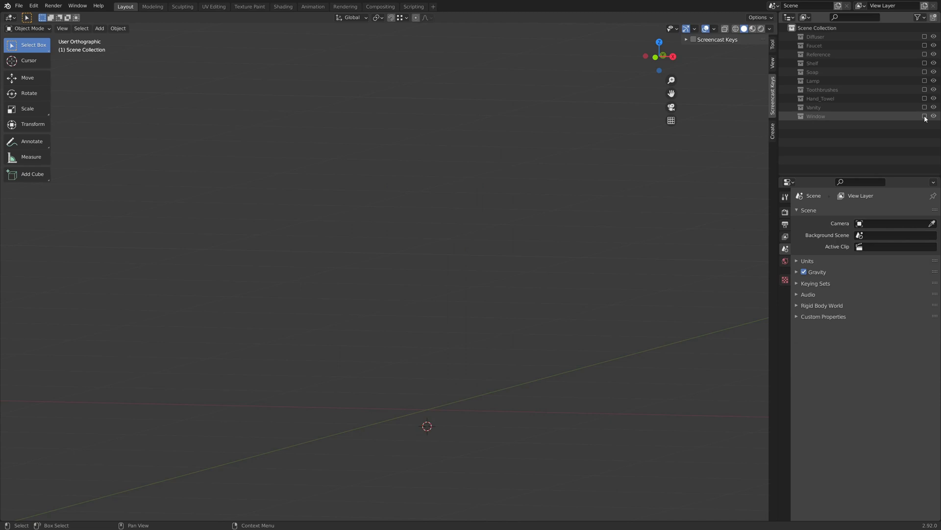
left_click(925, 107)
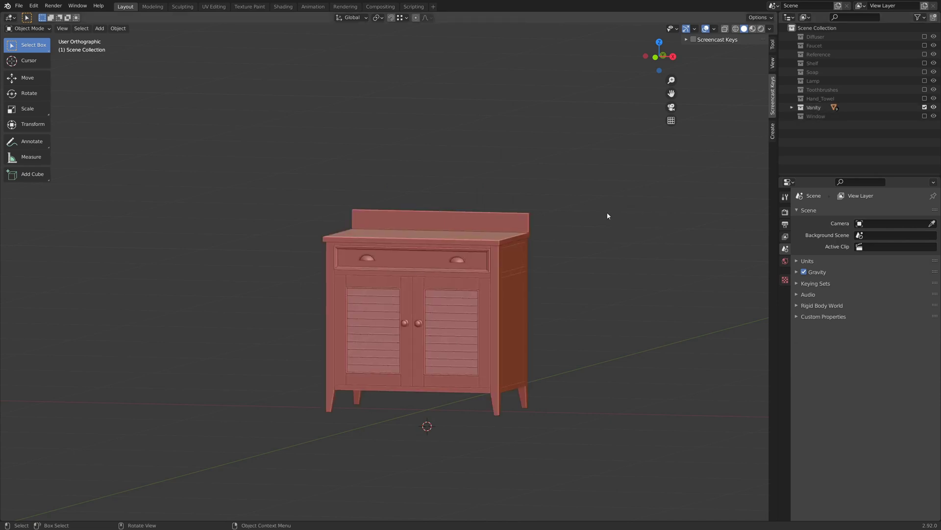
- Include the Reference collection briefly to compare the vanity with the photo, and exclude it again
left_click(924, 54)
middle_click_drag(343, 275, 713, 172)
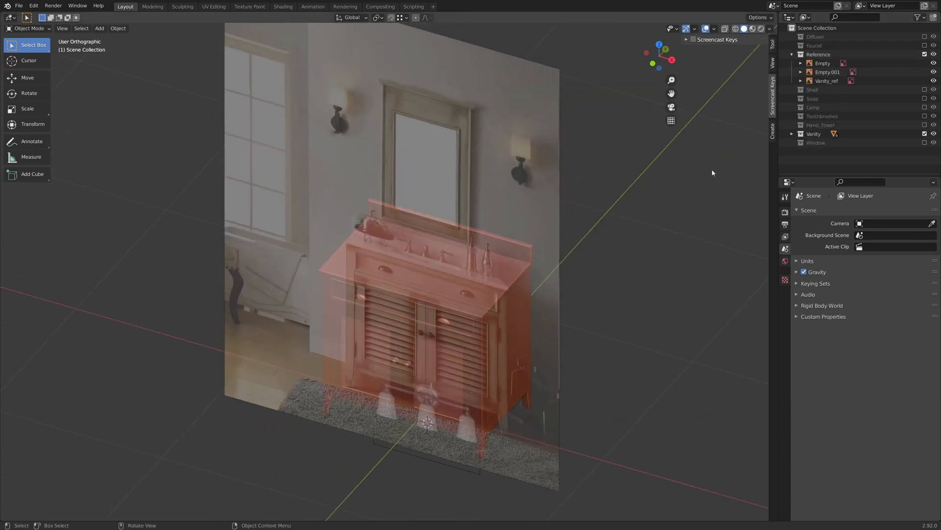
left_click(925, 55)
middle_click_drag(564, 156, 410, 284)
- Include the Faucet collection in the view layer alongside the vanity
left_click(496, 289)
scroll(496, 289, "up", 3)
middle_click_drag(496, 289, 443, 266)
middle_click_drag(479, 294, 441, 351)
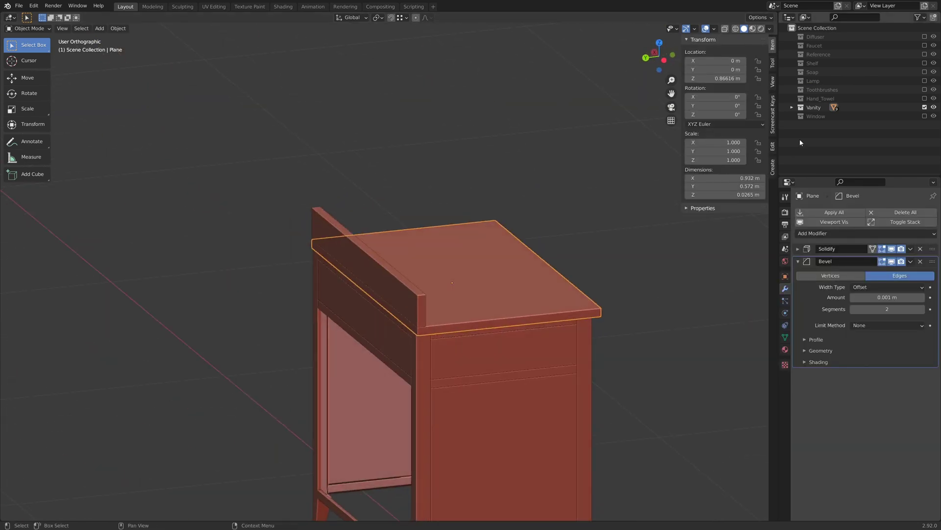
left_click(925, 46)
middle_click_drag(521, 211, 520, 314)
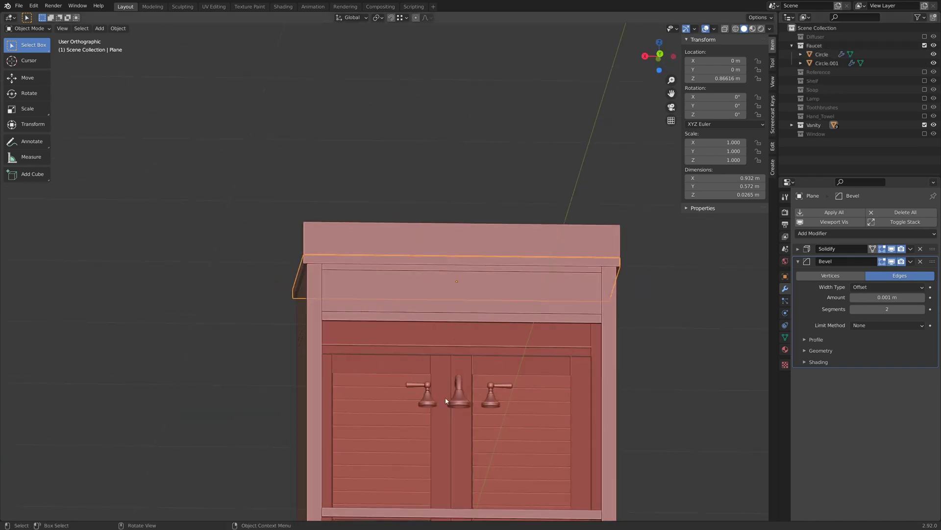
- Parent the faucet handles to the spout using the Object option
left_click(459, 397)
middle_click_drag(377, 321, 319, 346)
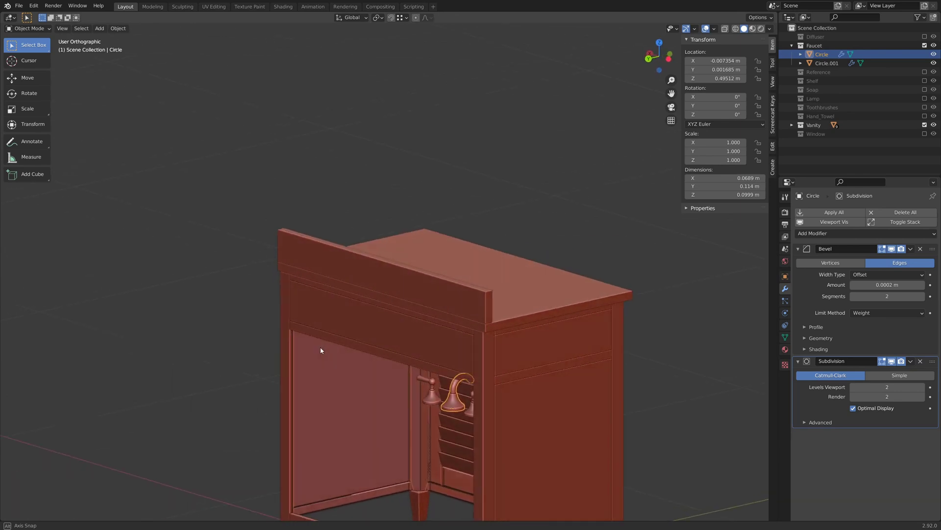
scroll(402, 448, "up", 3)
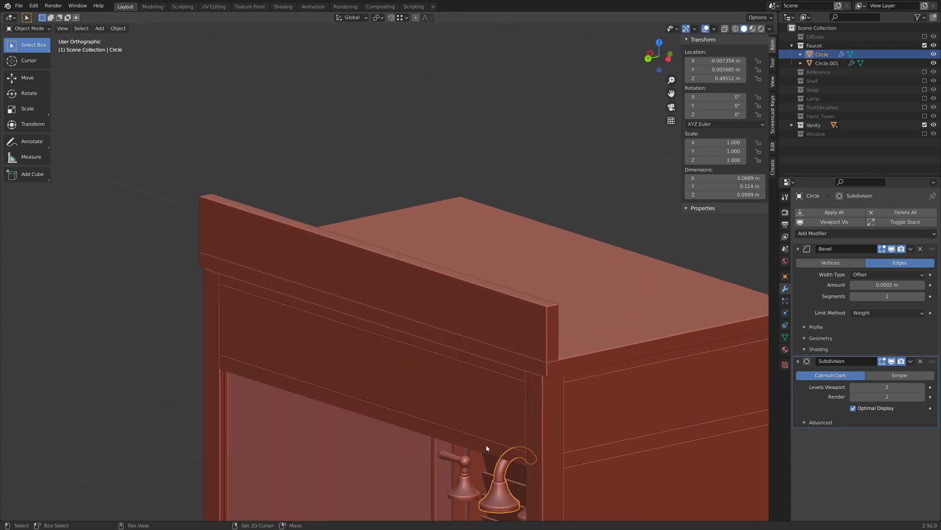
middle_click_drag(487, 445, 347, 195)
scroll(377, 197, "up", 3)
left_click(414, 242)
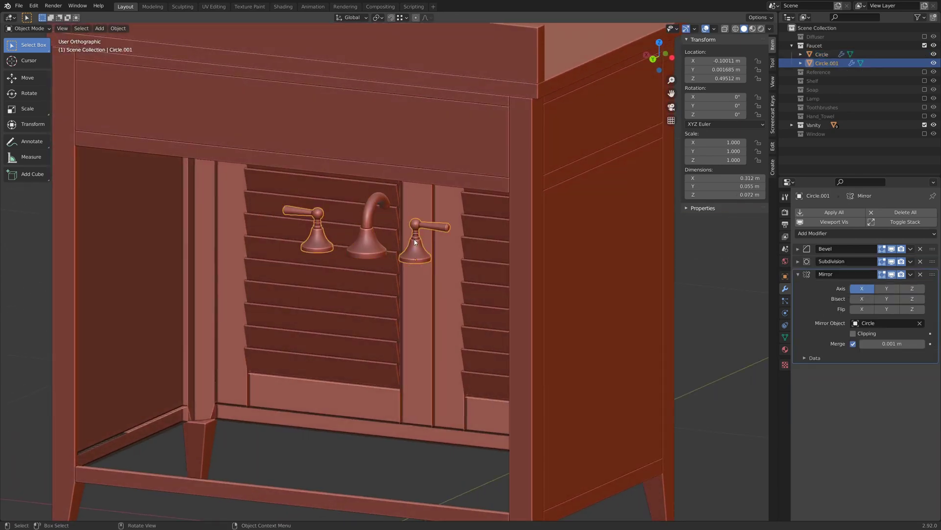
left_click(368, 250, "shift")
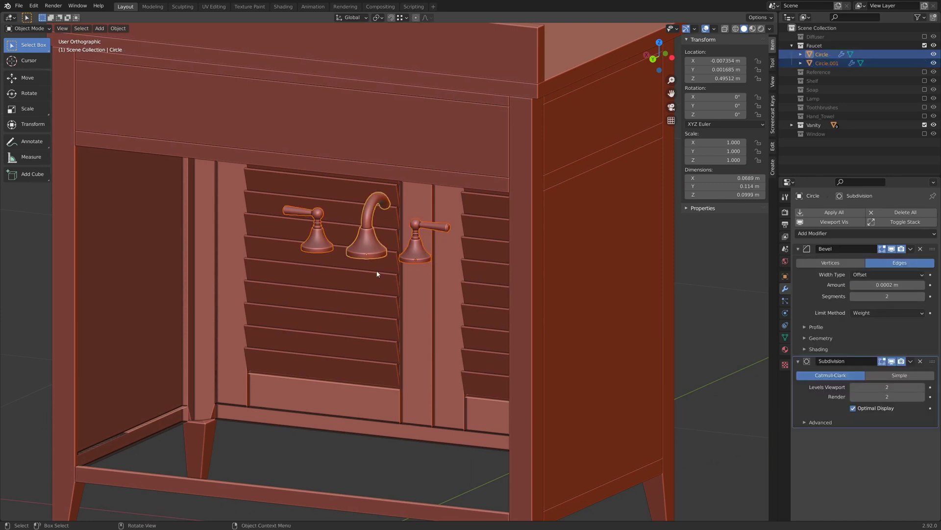
key("ctrl+p")
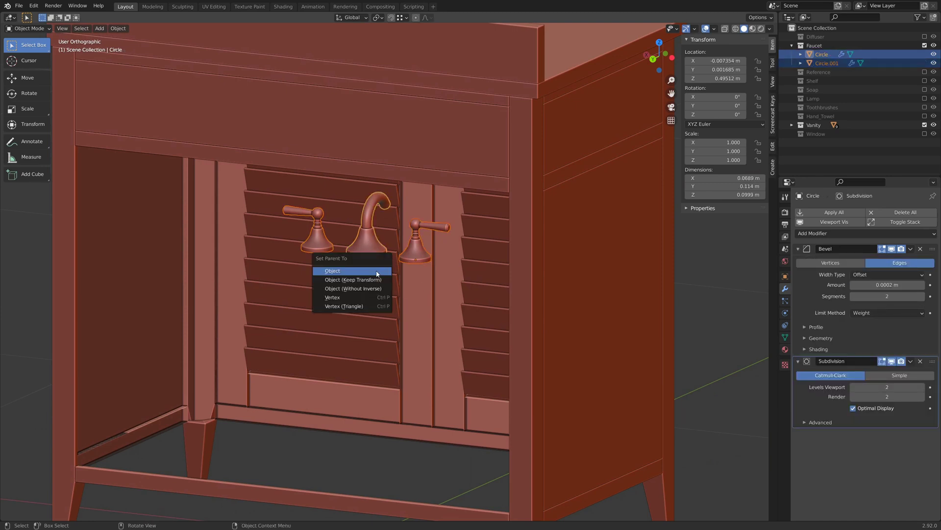
left_click(377, 273)
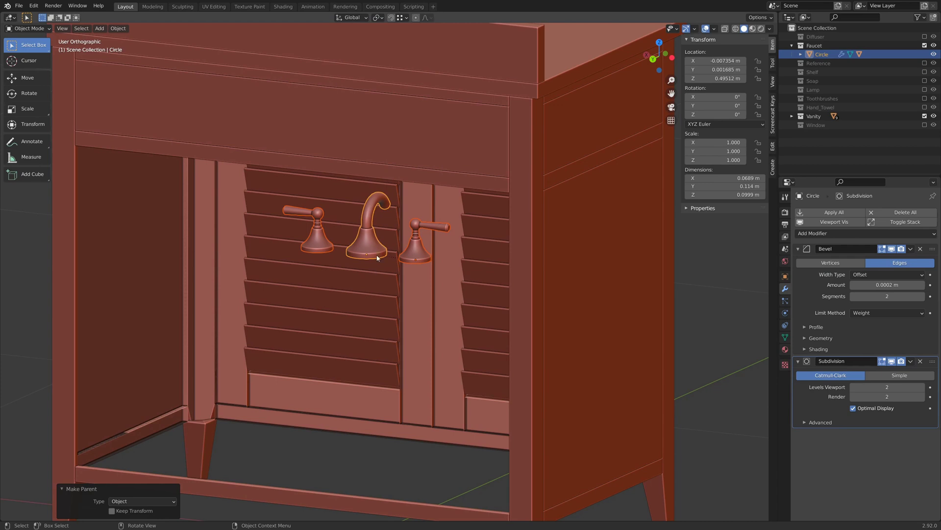
- Try moving only the spout freely to check that the handles follow it
left_click(394, 240)
left_click(375, 254)
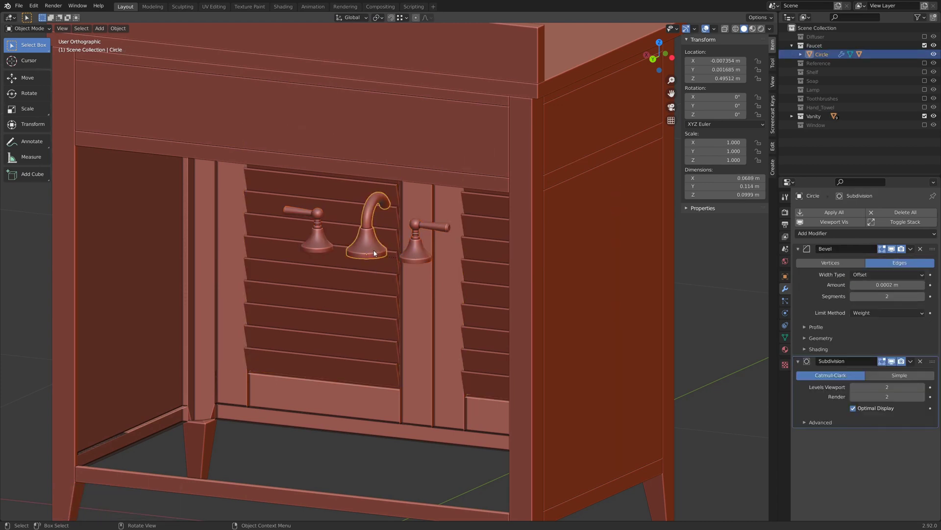
key("g")
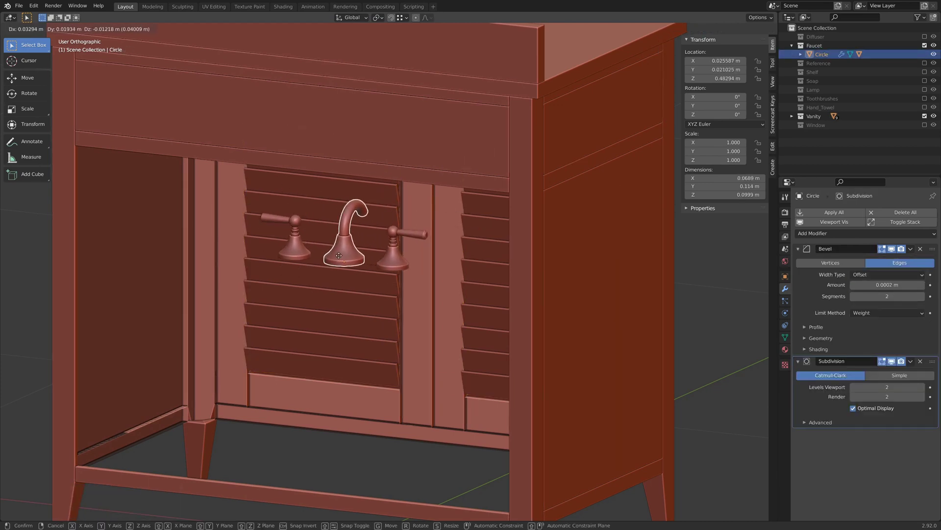
left_click(363, 252)
- Center the faucet on the vanity by setting the spout's X location to 0 m
middle_click_drag(510, 132, 404, 155)
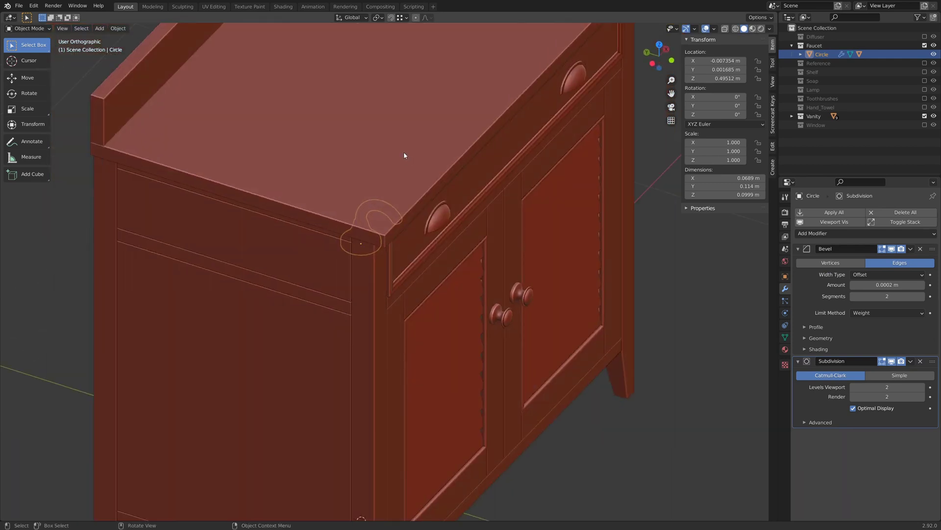
key("KP_1")
middle_click_drag(379, 199, 338, 332, "shift")
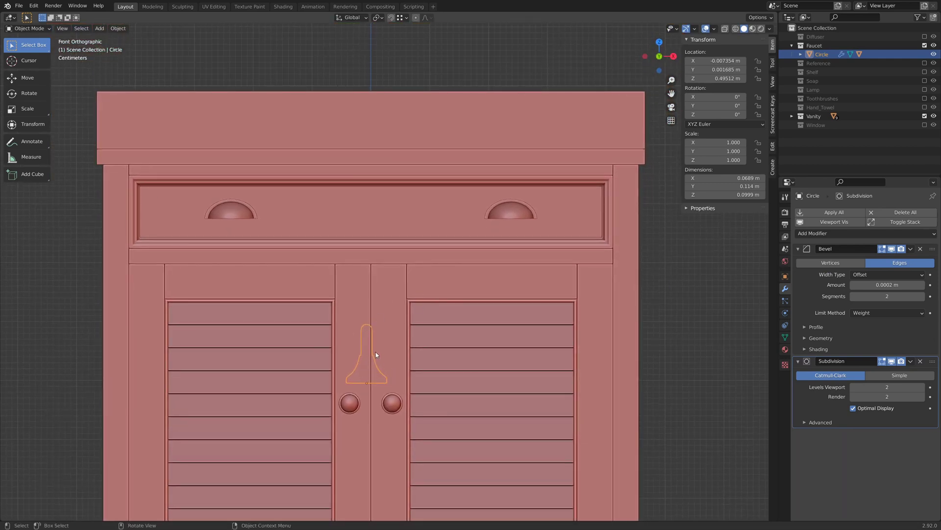
left_click(720, 61)
type("0")
key("Return")
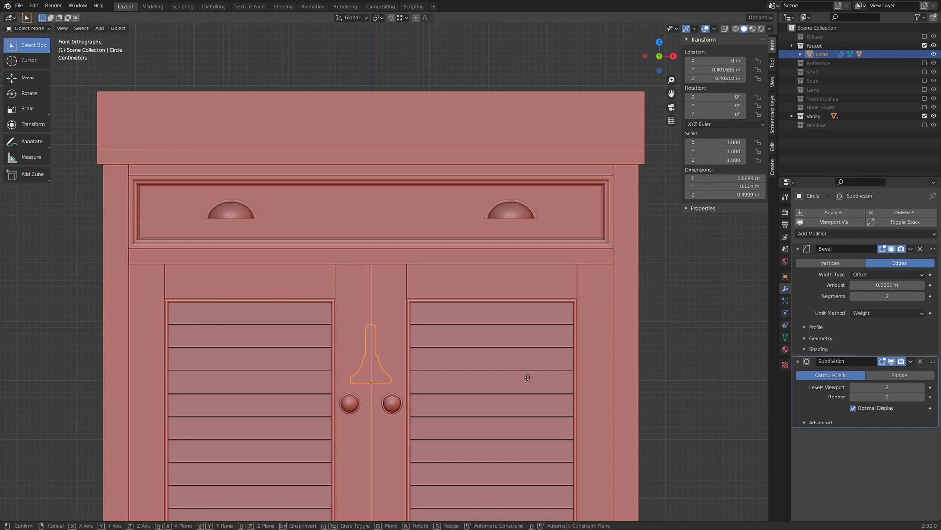
- Raise the faucet about 0.4 m along Z to the height of the vanity's countertop
key("g")
key("z")
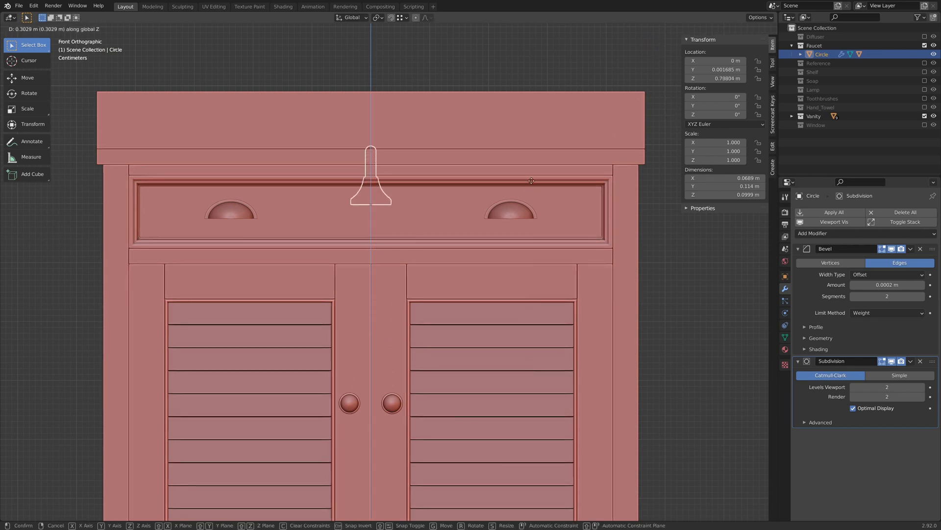
left_click(533, 145)
middle_click_drag(505, 107, 443, 378)
scroll(440, 137, "up", 5)
scroll(422, 388, "up", 4)
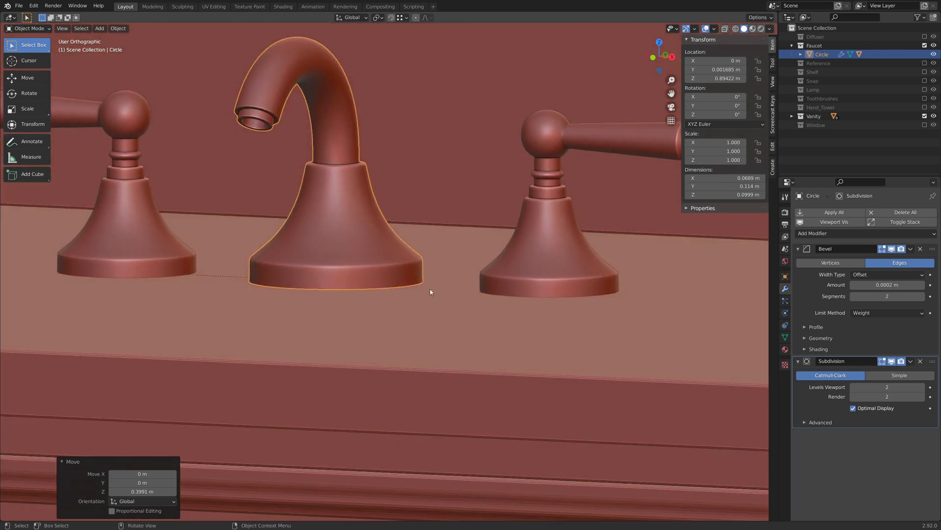
- Lower the faucet about 0.0017 m along Z so its bases sit on the countertop
key("g")
key("z")
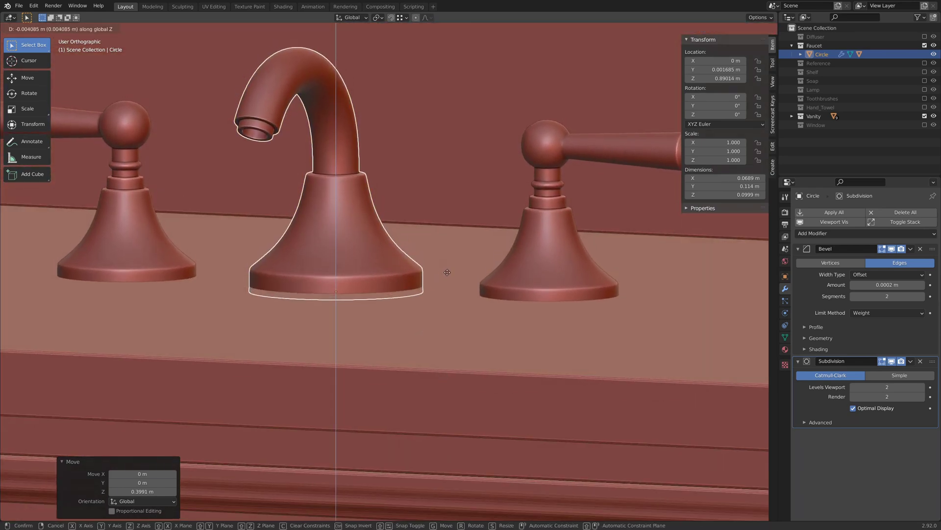
left_click(450, 236)
scroll(450, 237, "down", 6)
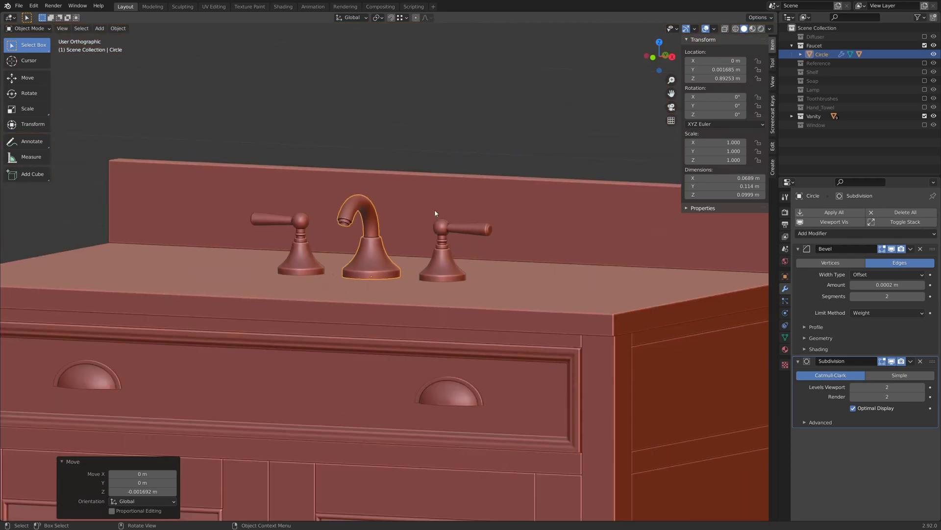
- Move the faucet about 0.196 m along Y toward the backsplash
key("KP_7")
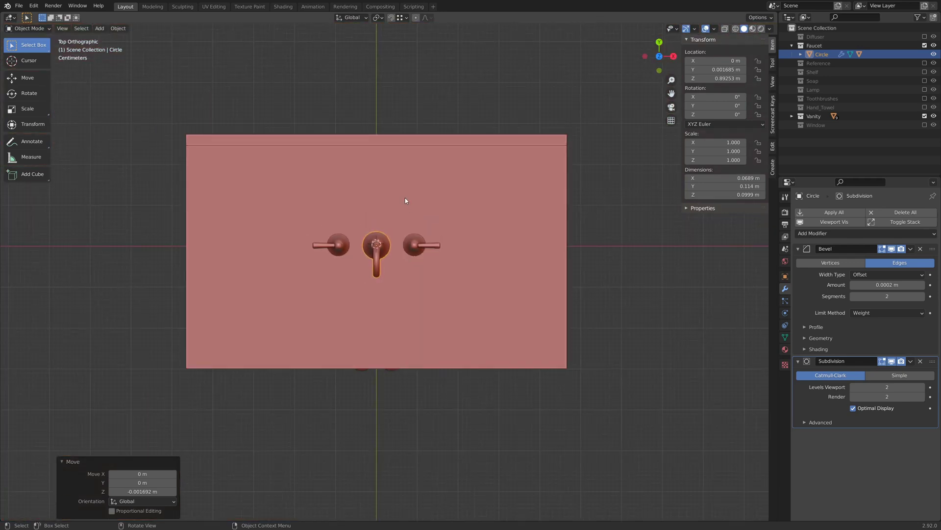
key("g")
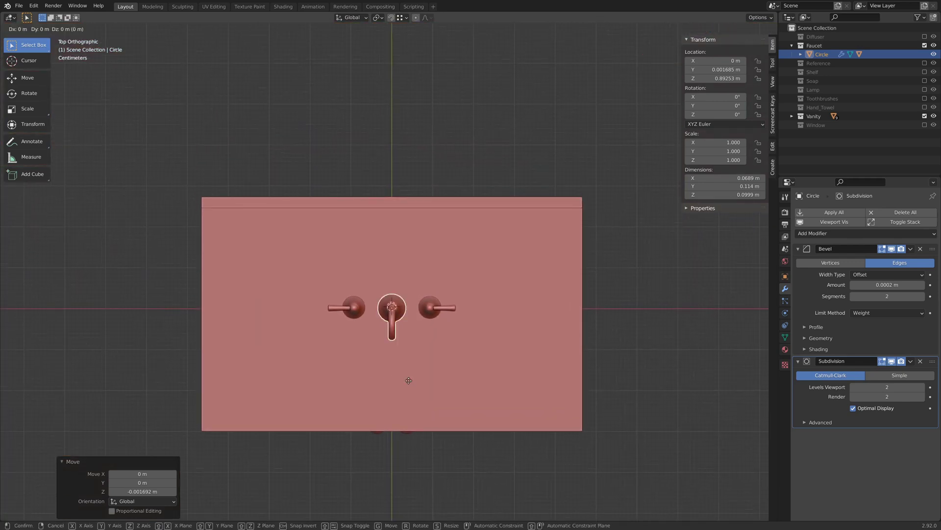
key("y")
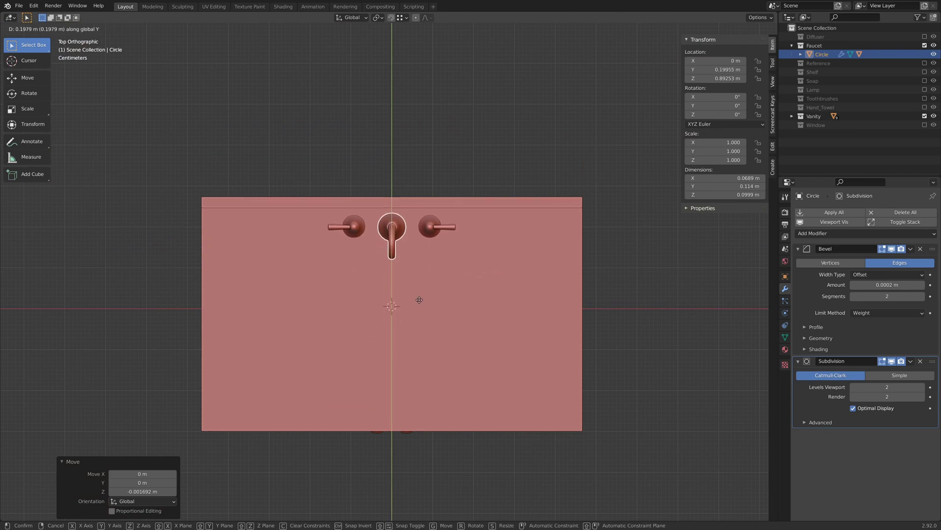
left_click(419, 300)
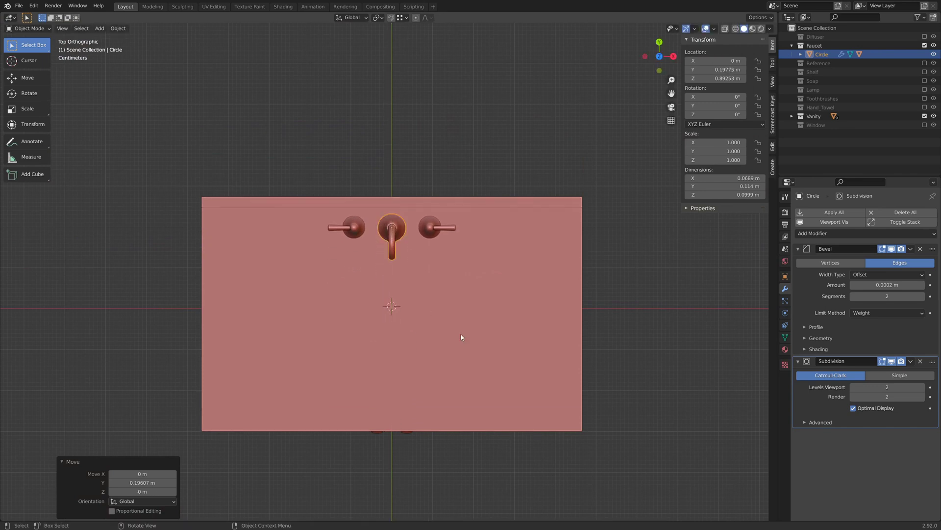
middle_click_drag(476, 399, 483, 391, "shift")
- Isolate the countertop in local view and open its mesh in Edit Mode
left_click(469, 344)
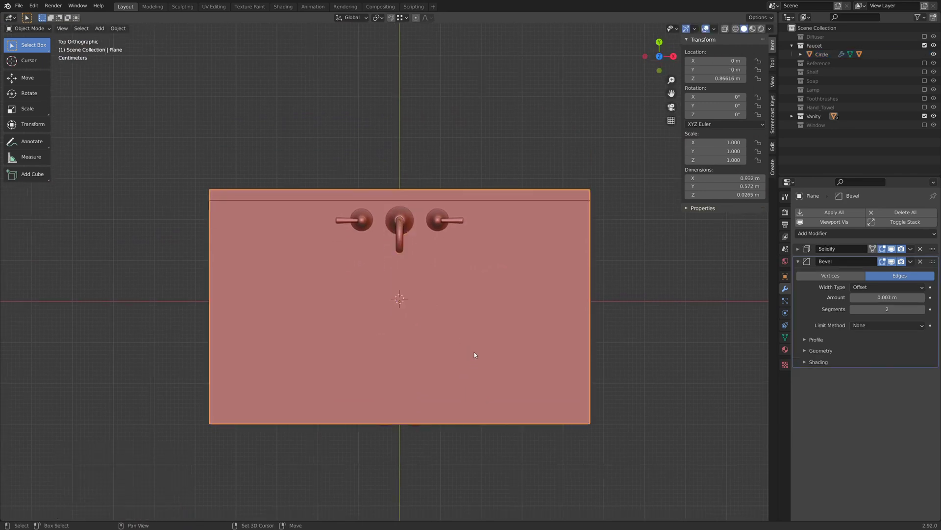
middle_click_drag(475, 352, 498, 252, "shift")
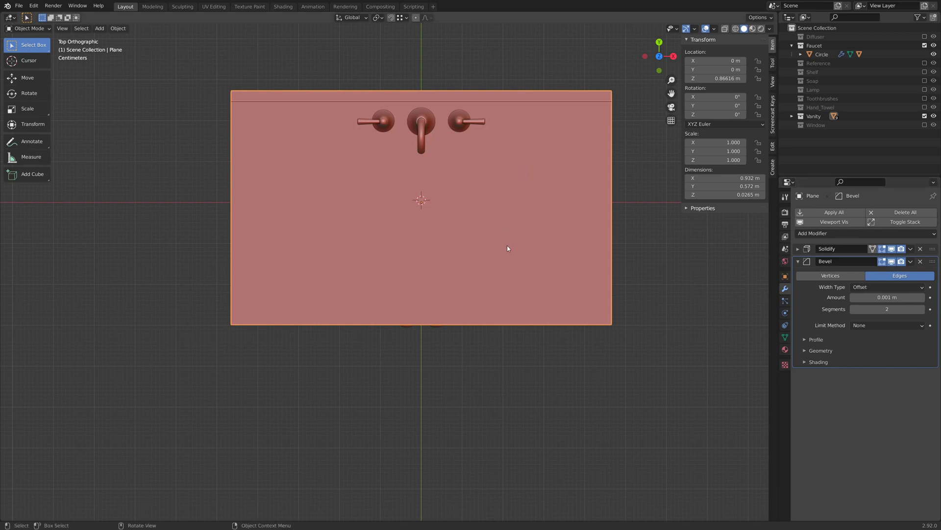
middle_click_drag(369, 228, 348, 169)
key("KP_Divide")
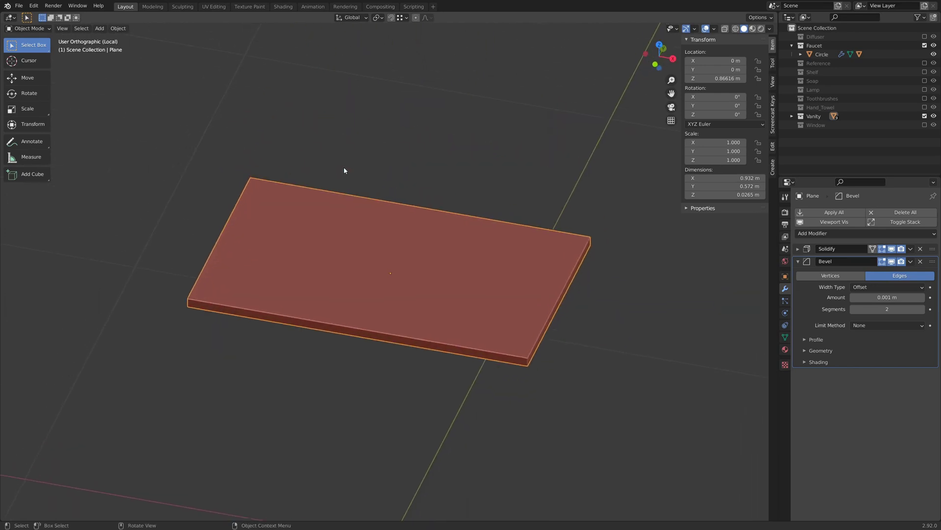
key("Tab")
- Fill the opening in the countertop's underside with a face from its inner edge loop
scroll(344, 170, "up", 6)
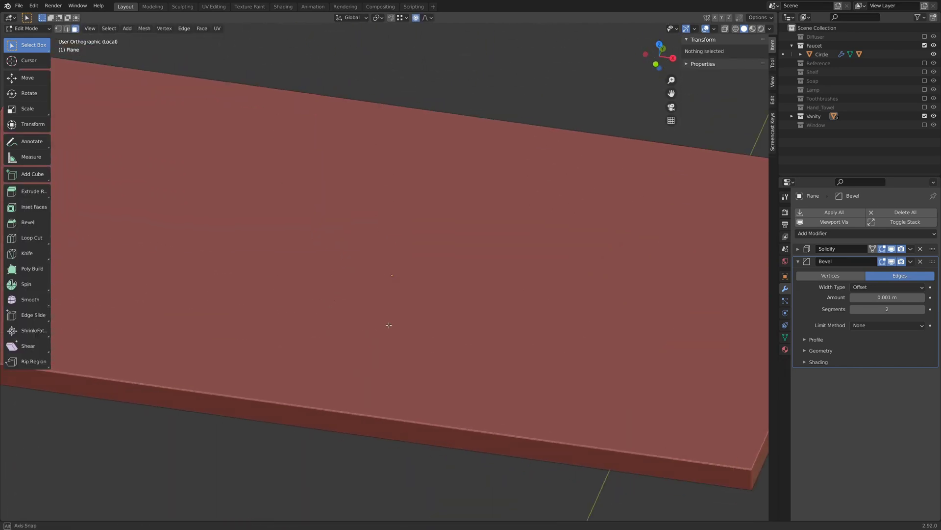
middle_click_drag(378, 245, 354, 265)
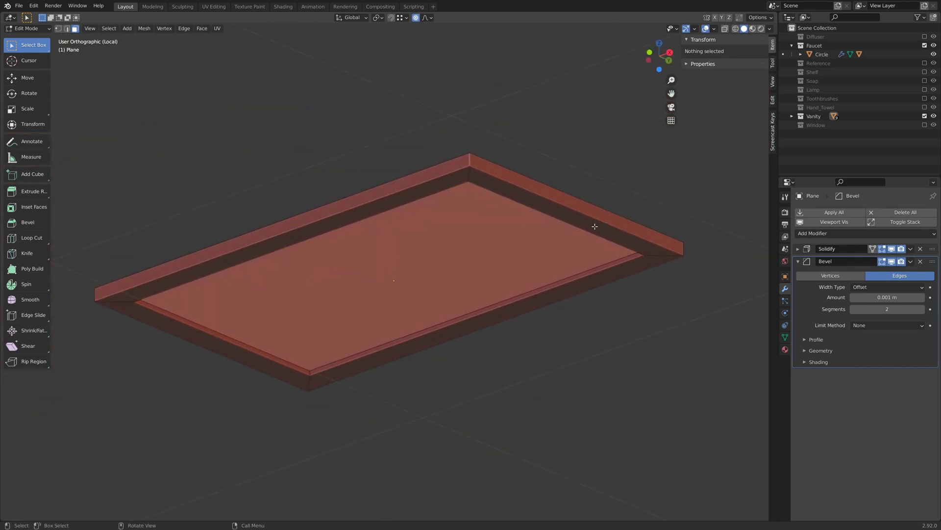
middle_click_drag(229, 308, 193, 260)
key("2")
left_click(142, 223, "alt")
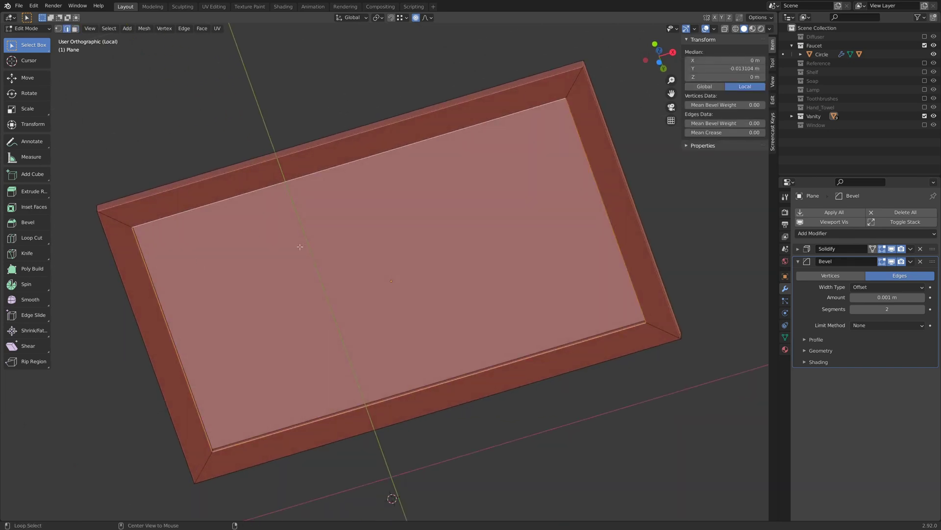
key("f")
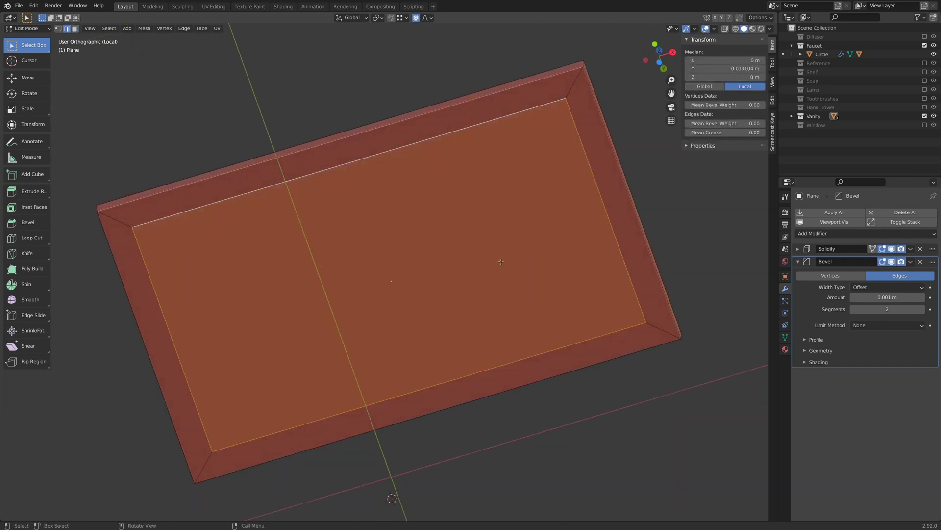
- Slide the edge loop on the countertop's underside outward onto its outer edges and clear the selection
middle_click_drag(501, 262, 506, 297)
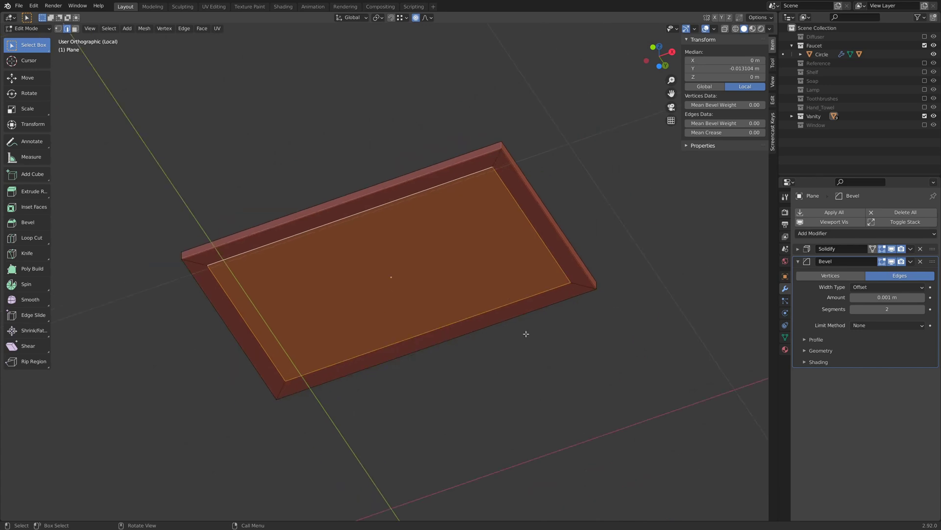
key("g")
key("g")
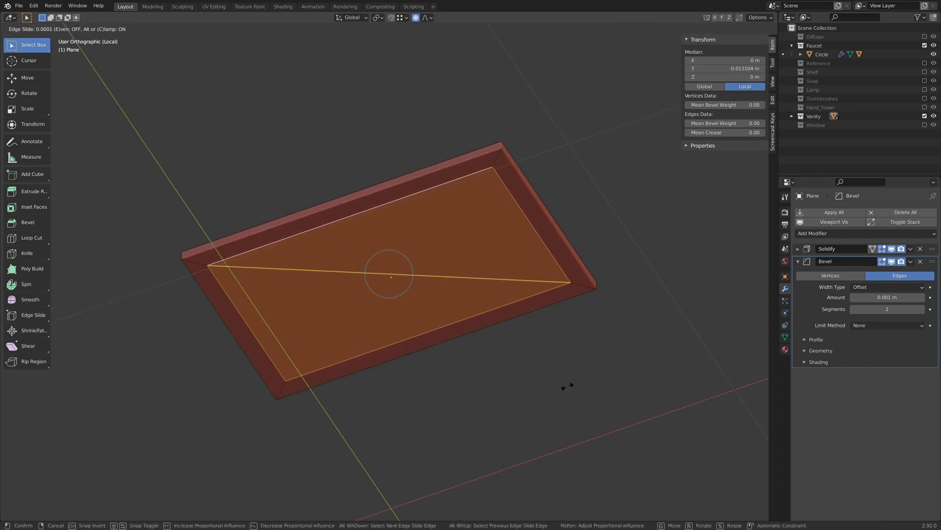
left_click(479, 501)
key("alt+a")
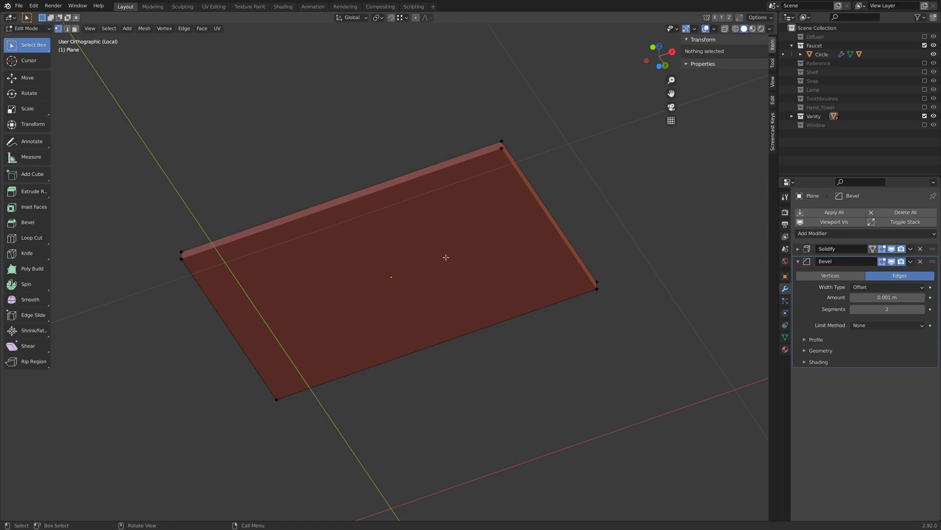
- Merge all overlapping countertop vertices by distance at 0.0001 m and return to Object Mode
key("a")
key("F3")
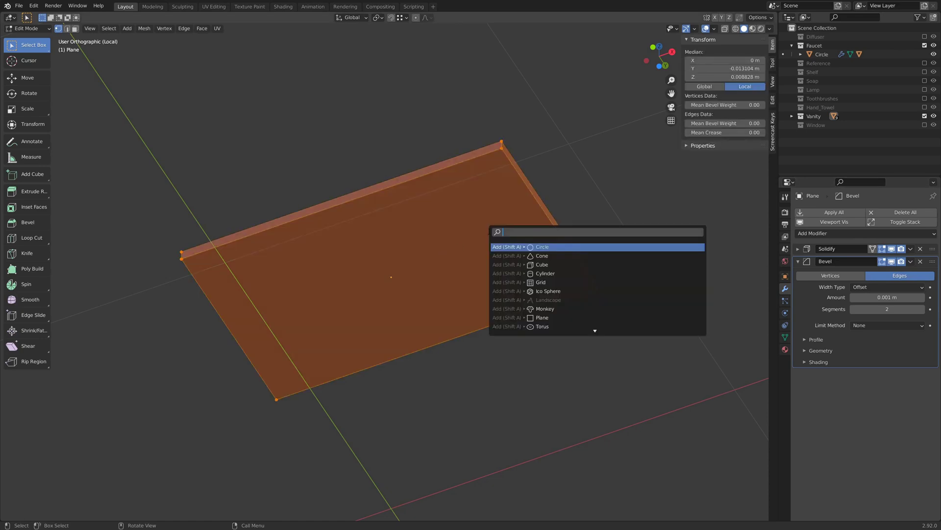
type("mer")
key("Return")
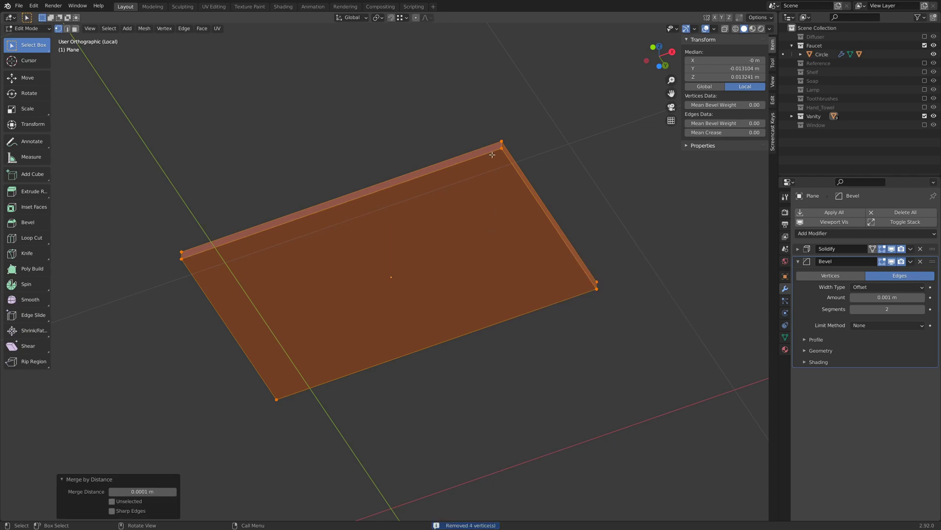
middle_click_drag(493, 154, 423, 340)
scroll(528, 318, "up", 4)
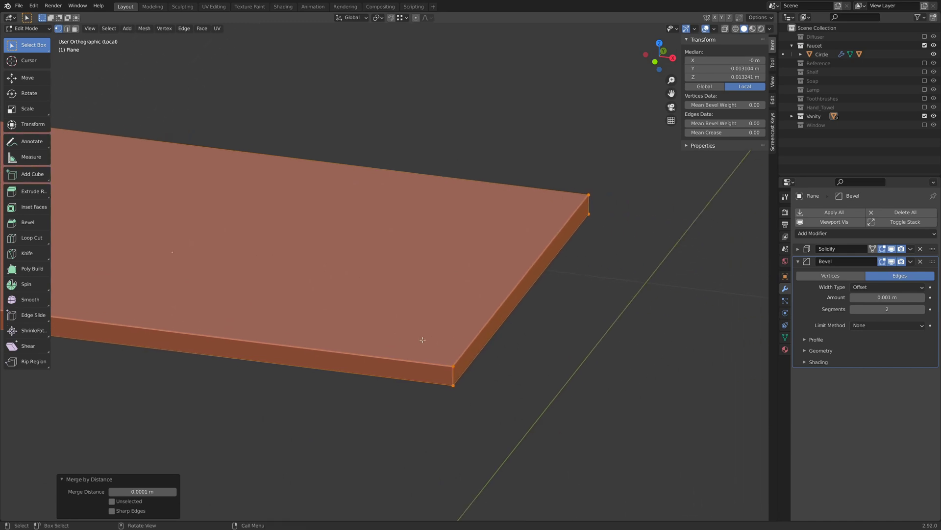
left_click(741, 19)
left_click(740, 18)
middle_click_drag(406, 279, 498, 213)
key("Tab")
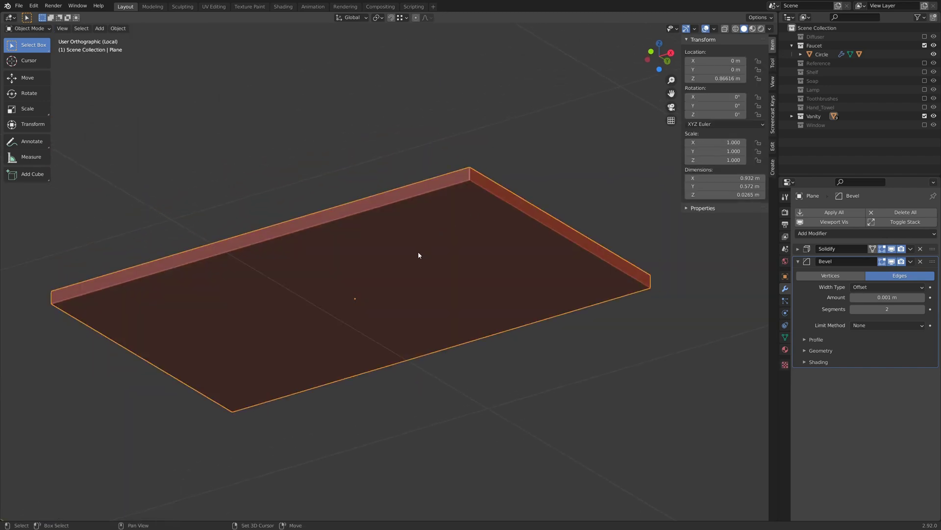
- Leave local view and cut two evenly spaced edge loops running front to back across the countertop
middle_click_drag(418, 253, 437, 270, "shift")
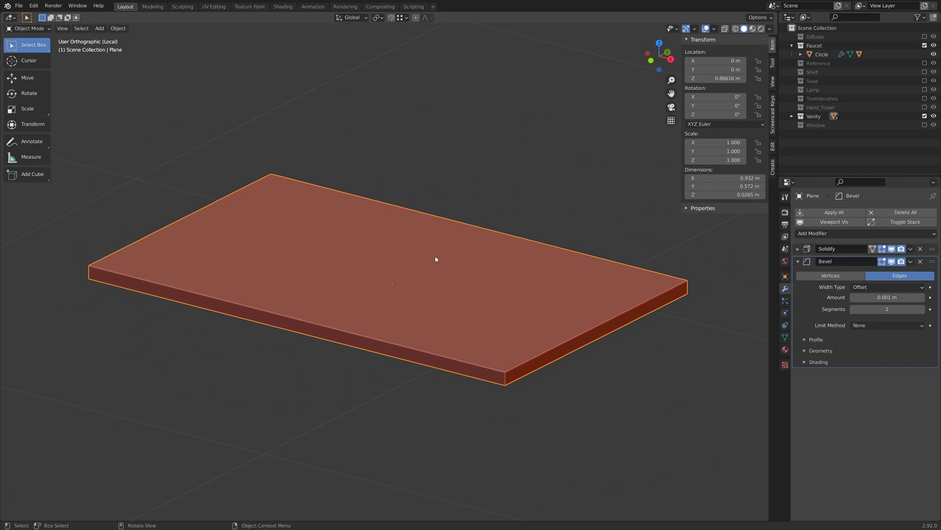
key("KP_Divide")
middle_click_drag(444, 202, 431, 178)
key("KP_7")
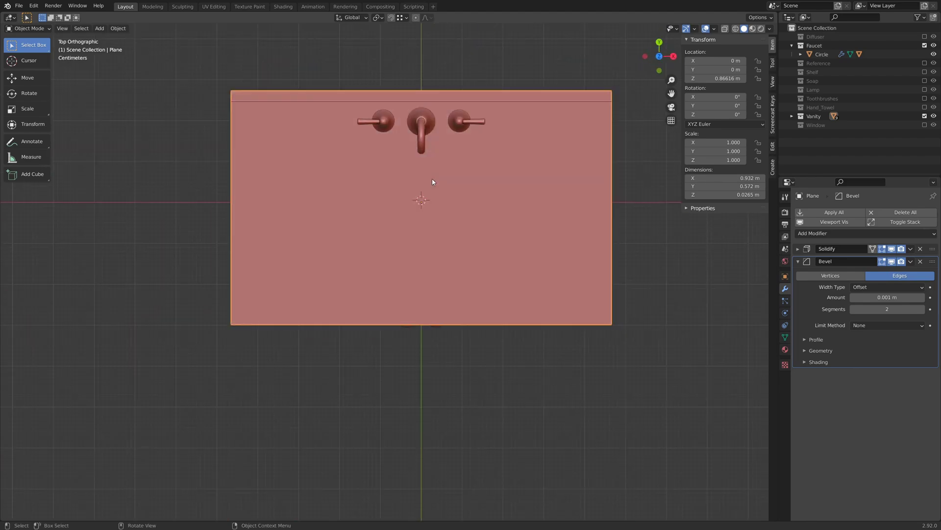
key("Tab")
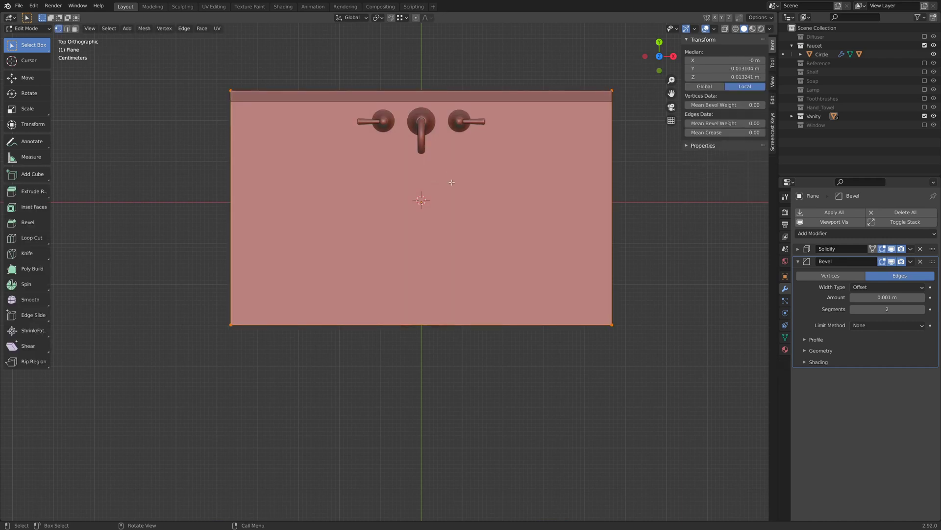
key("ctrl+r")
scroll(433, 318, "up", 1)
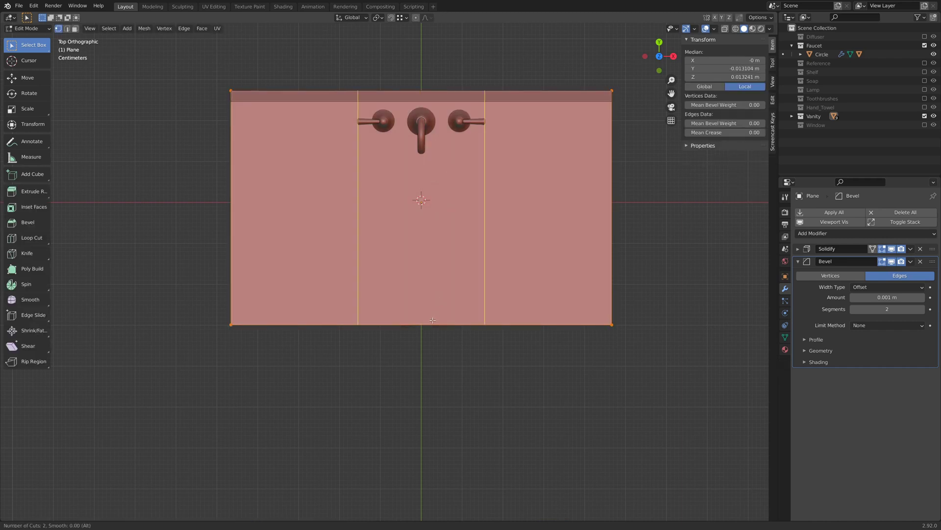
left_click(433, 320)
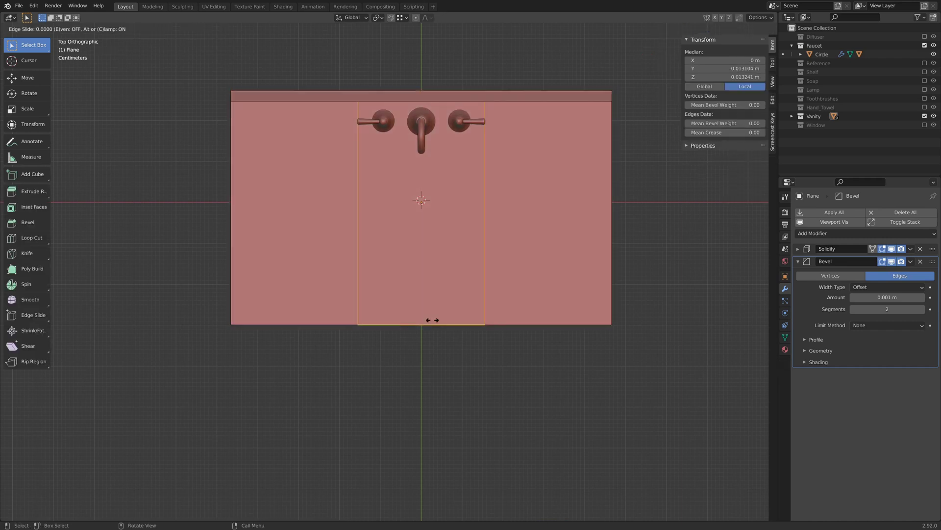
right_click(433, 320)
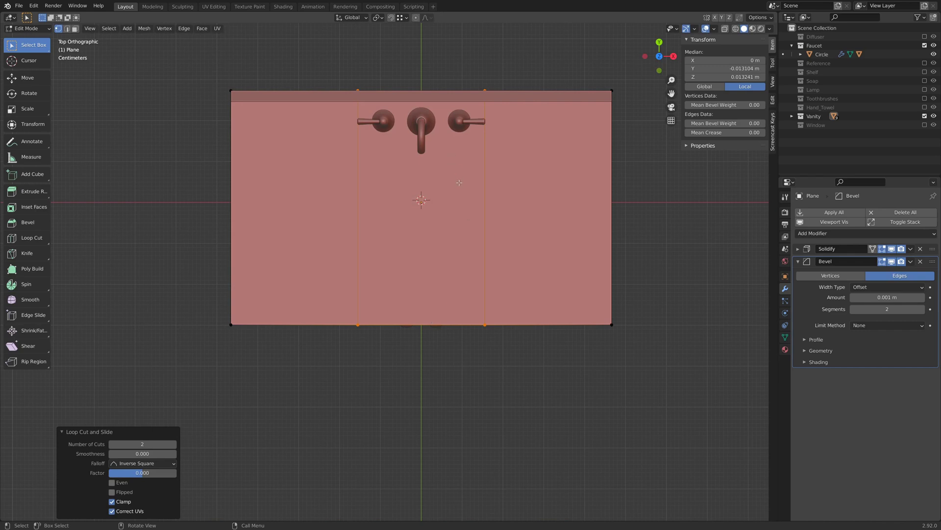
- Cut two evenly spaced edge loops running side to side across the countertop
scroll(459, 182, "down", 1)
key("ctrl+r")
scroll(461, 208, "up", 1)
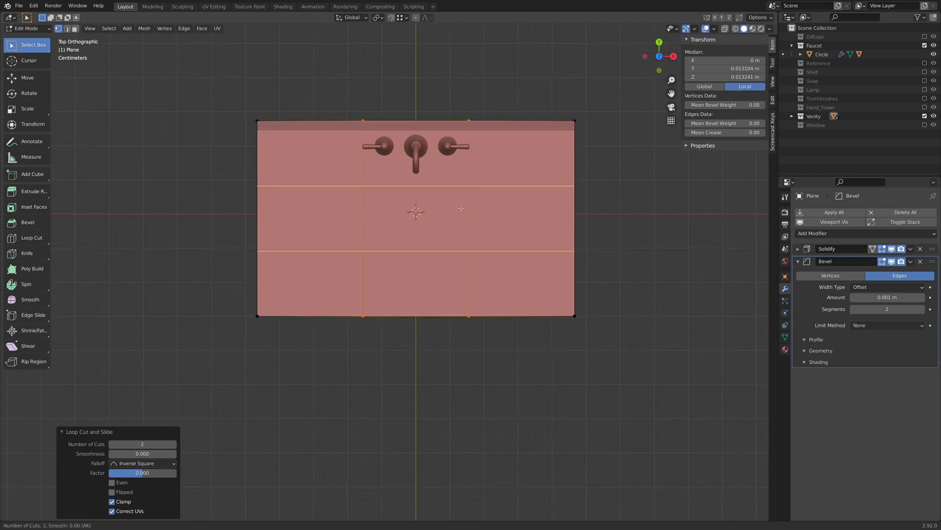
left_click(461, 208)
right_click(461, 208)
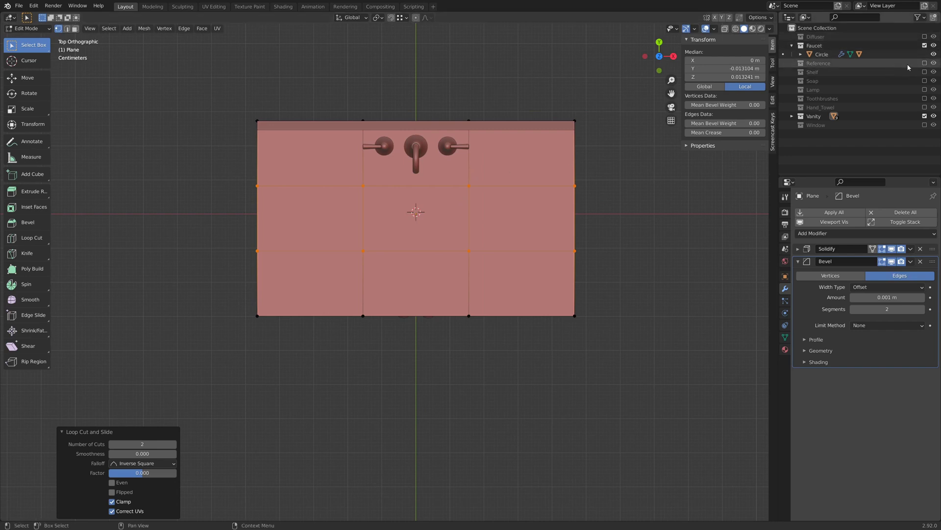
- Scale the two front-to-back edge loops by about 1.309 along X, showing the Reference collection only for comparison
left_click(925, 64)
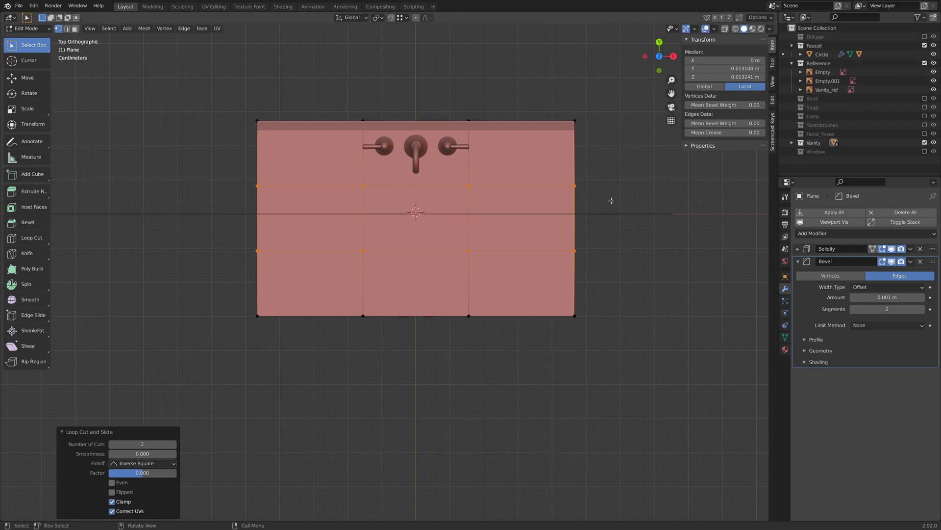
middle_click_drag(612, 200, 615, 181)
key("KP_1")
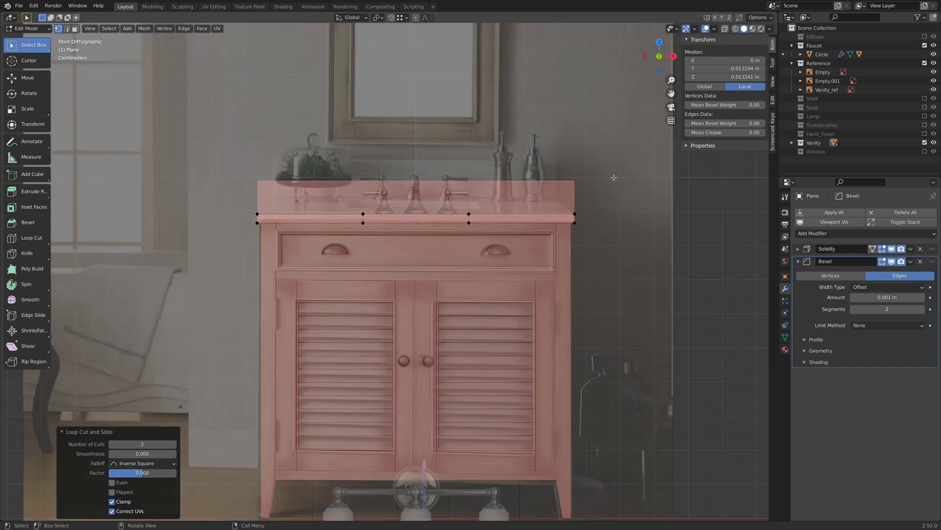
scroll(412, 147, "up", 5)
key("2")
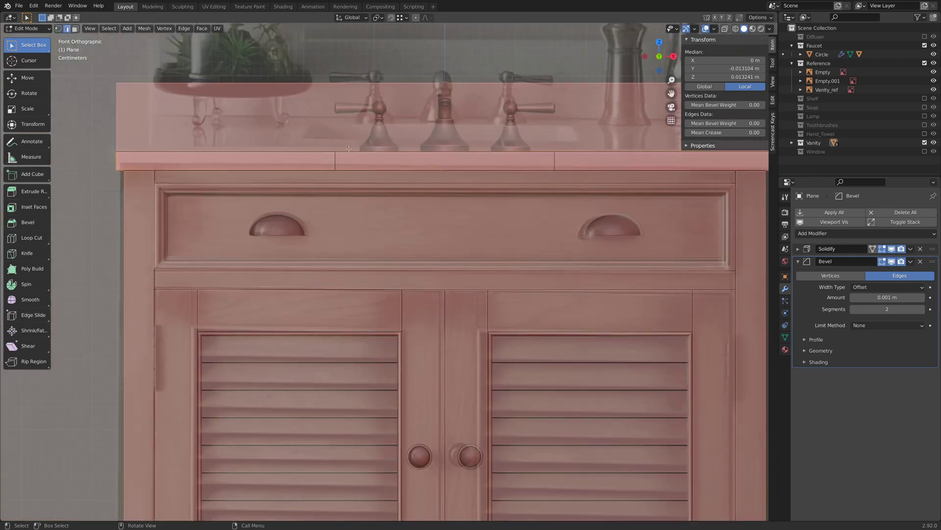
left_click(581, 157, "alt")
left_click(553, 158, "alt+shift")
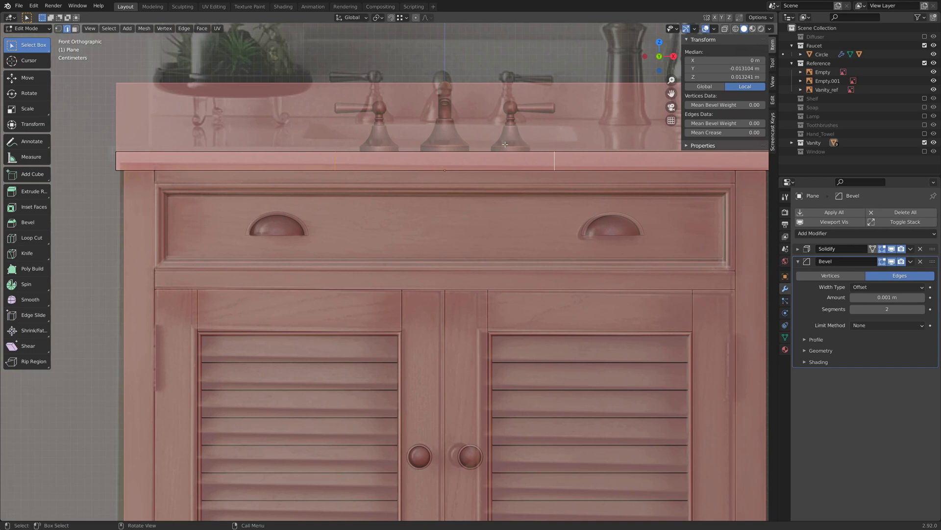
key("s")
key("x")
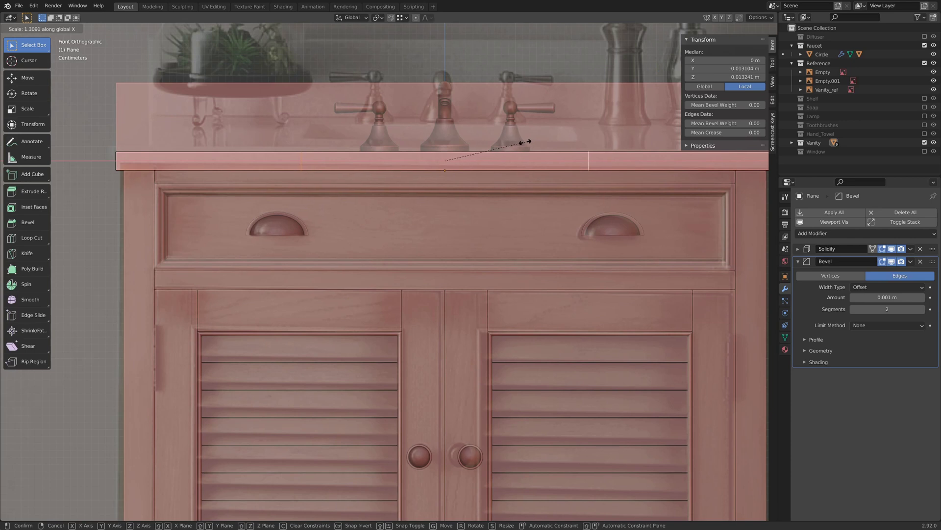
left_click(524, 142)
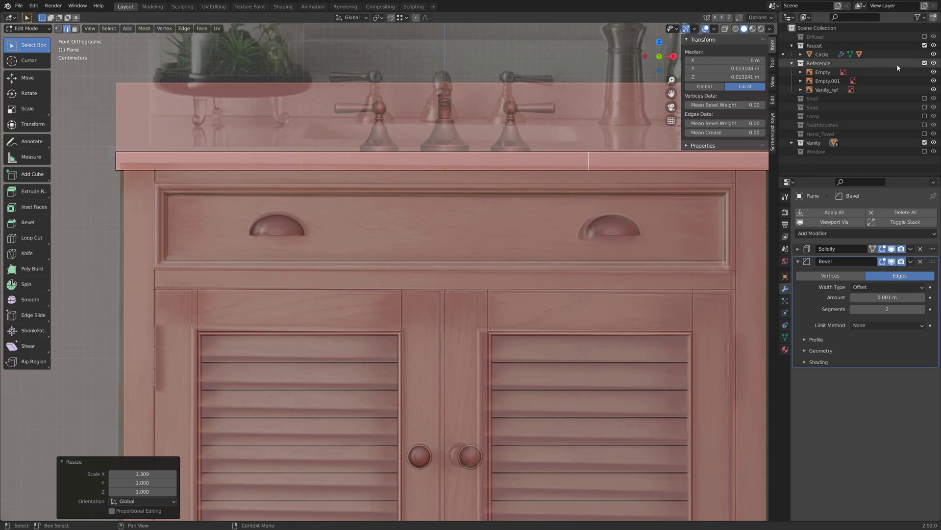
left_click(924, 63)
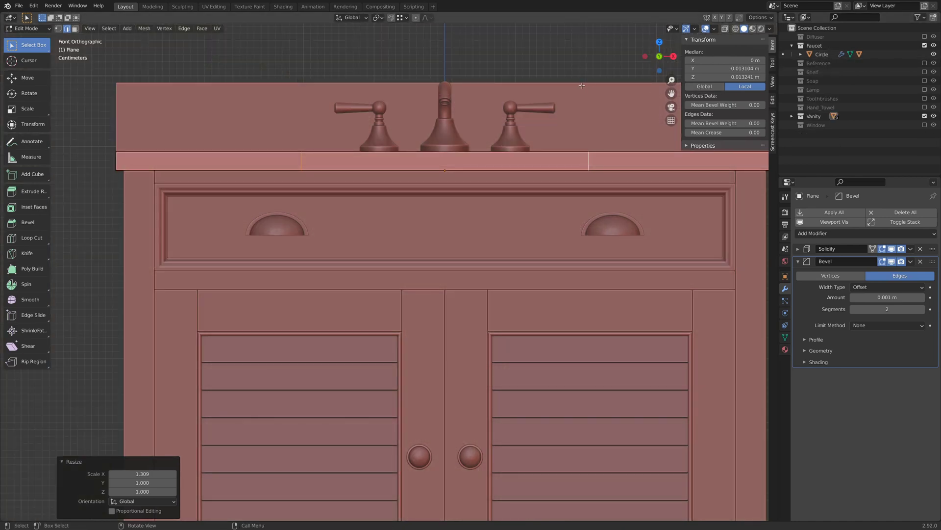
- Move the rear side-to-side edge loop about 0.06 m along Y toward the backsplash
key("KP_7")
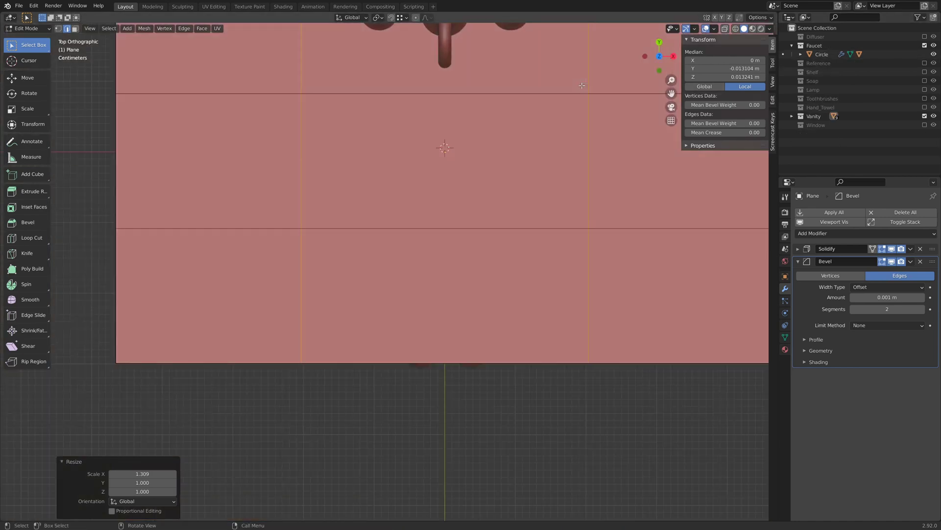
left_click(533, 89)
middle_click_drag(532, 88, 501, 147, "shift")
scroll(464, 241, "down", 2)
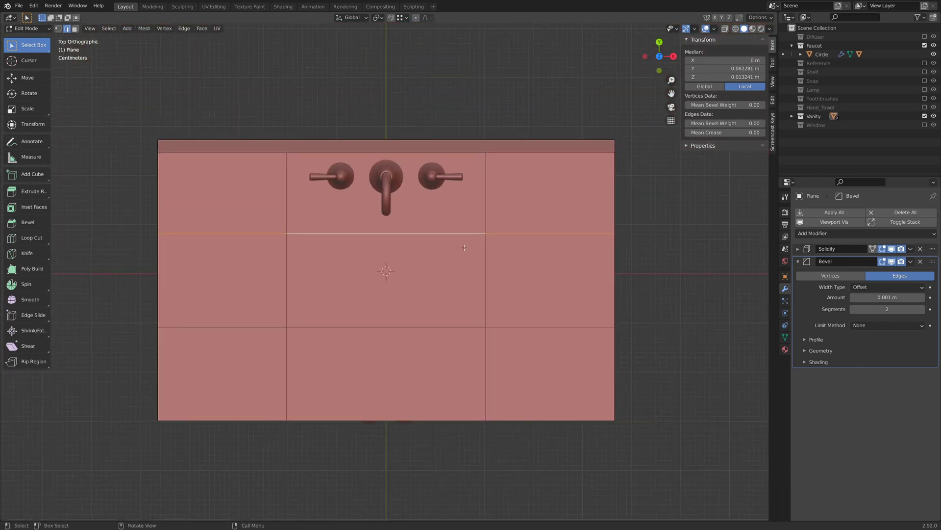
key("g")
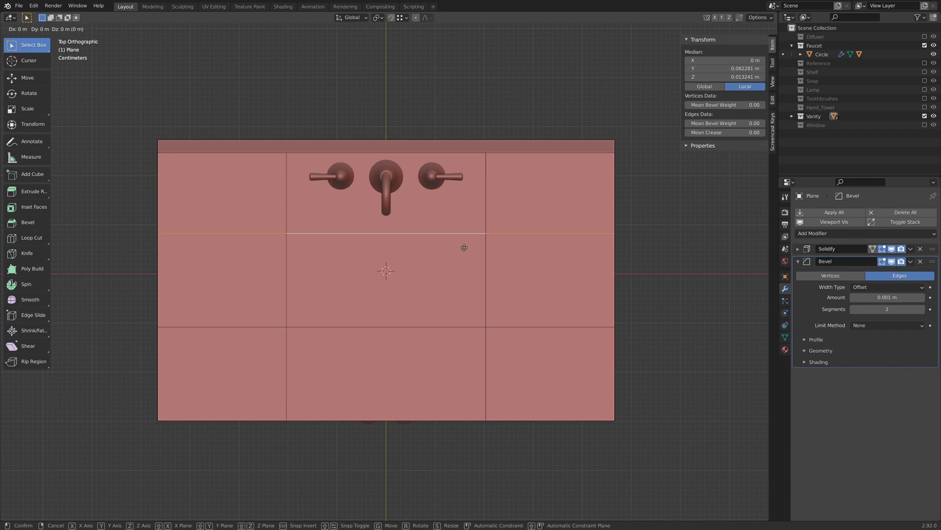
key("y")
left_click(477, 219)
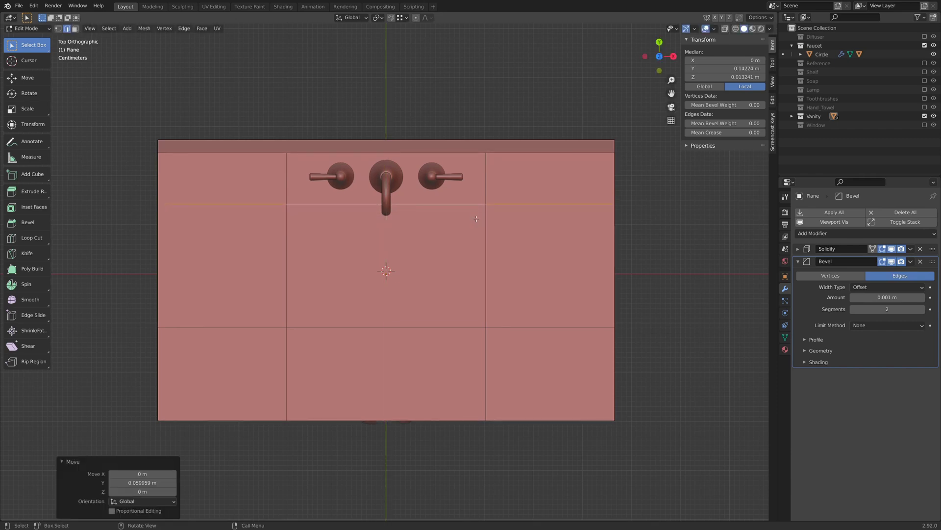
- Move the front side-to-side edge loop about -0.112 m along Y toward the countertop's front edge
left_click(422, 328)
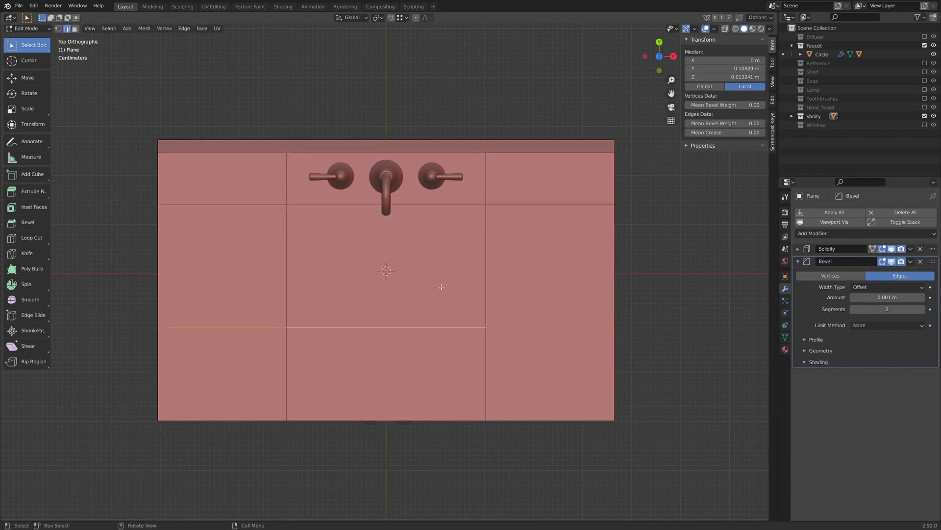
key("g")
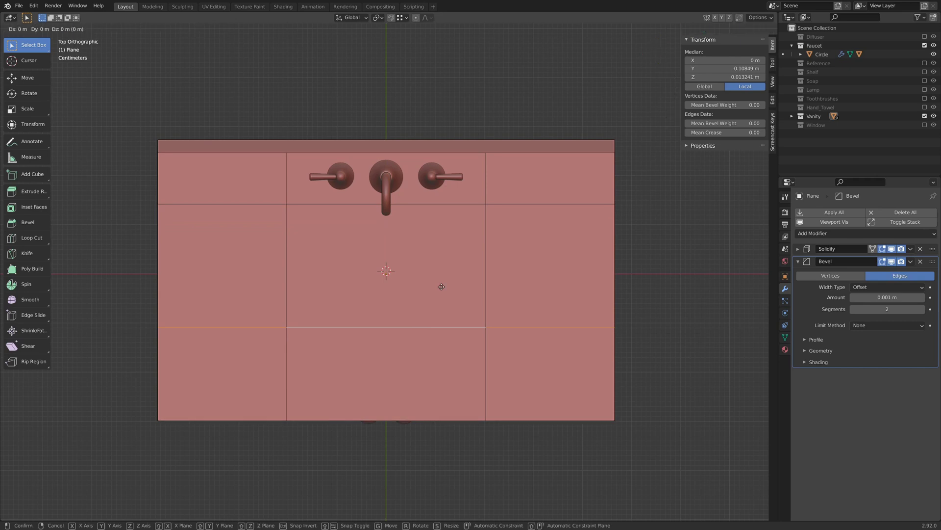
key("y")
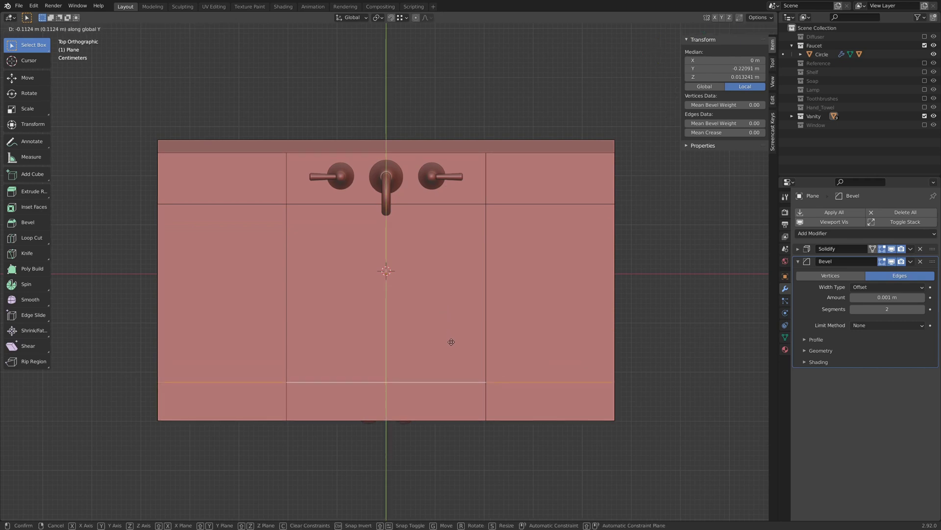
left_click(451, 342)
middle_click_drag(462, 356, 410, 339)
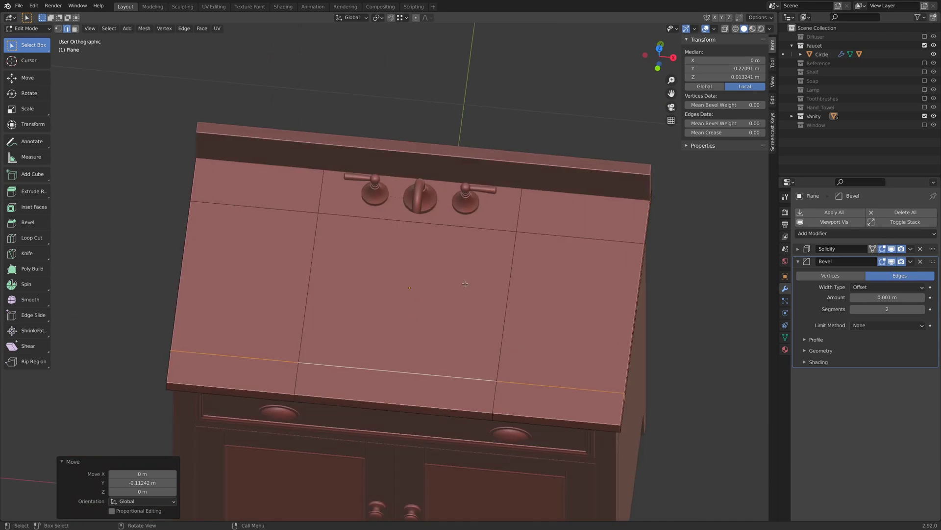
scroll(465, 283, "down", 2)
- Isolate the countertop in local view and reopen its mesh in Edit Mode
key("Tab")
key("KP_Divide")
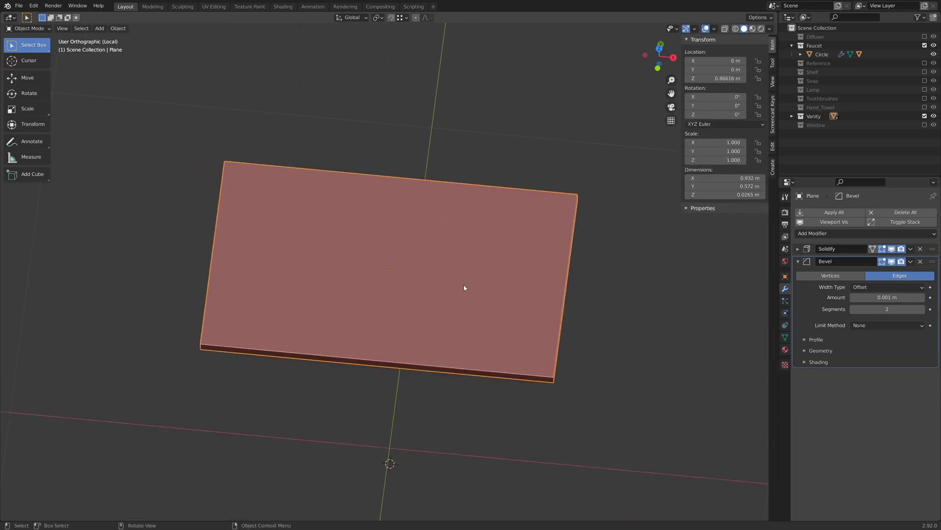
key("Tab")
- Select the center faces on the countertop's top and underside and bridge them into a rectangular through-opening
middle_click_drag(464, 289, 439, 273)
key("3")
left_click(385, 295)
middle_click_drag(390, 303, 460, 355)
scroll(466, 351, "up", 4)
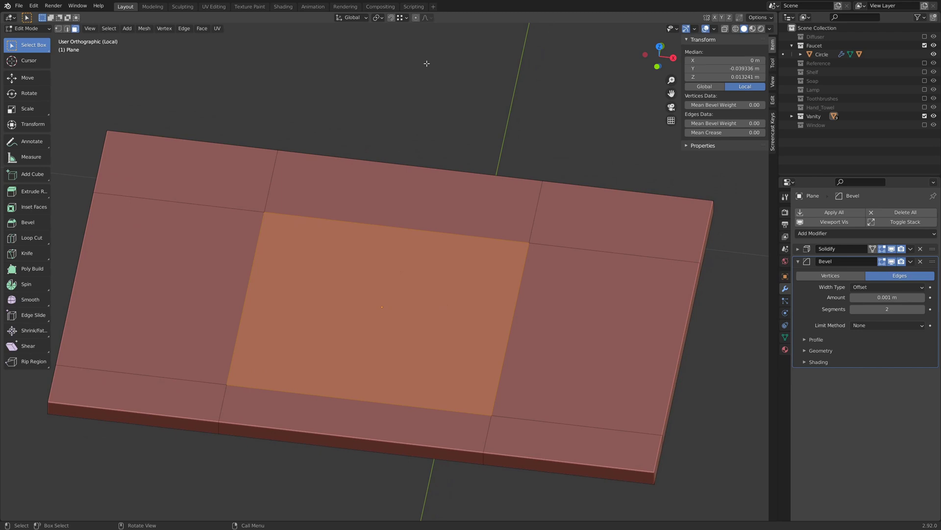
key("ctrl")
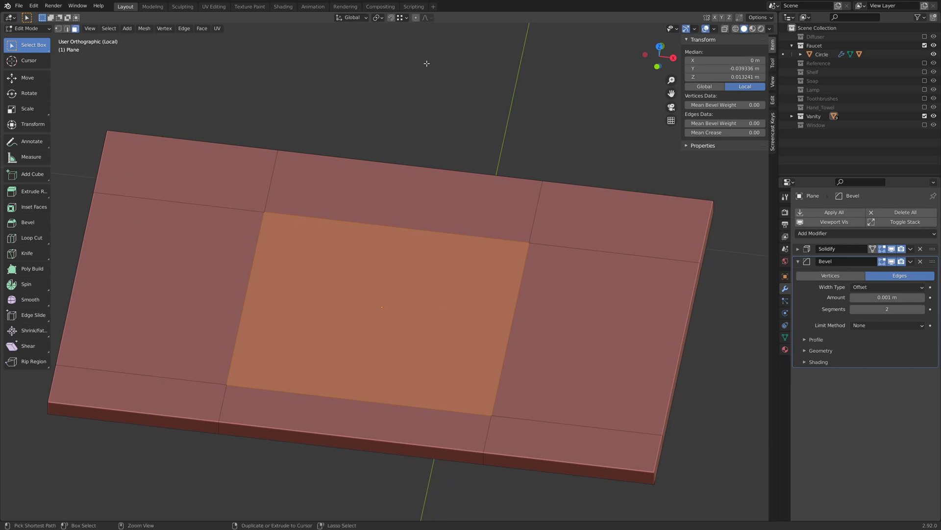
key("ctrl+e")
key("l")
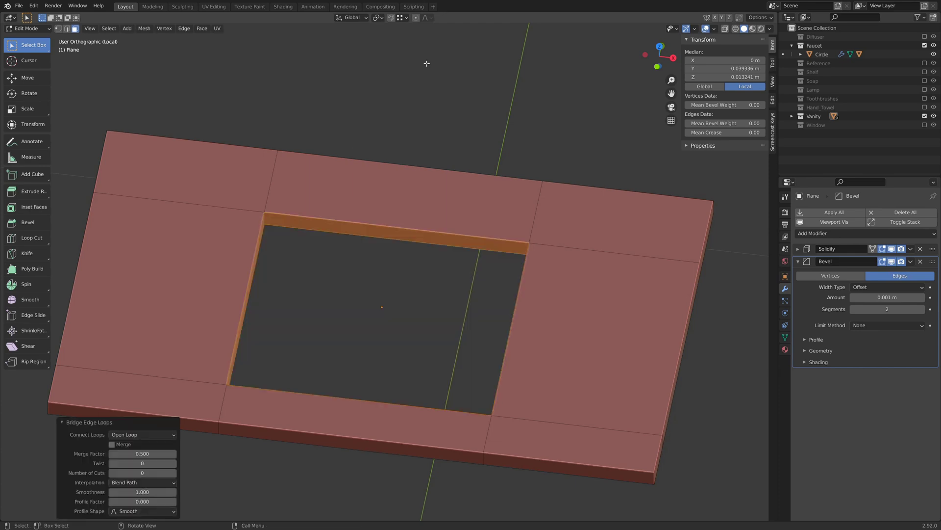
- Duplicate the lower edge loop of the countertop's opening in place and separate it into its own object
middle_click_drag(482, 270, 566, 277)
key("Tab")
key("Tab")
key("2")
left_click(507, 367)
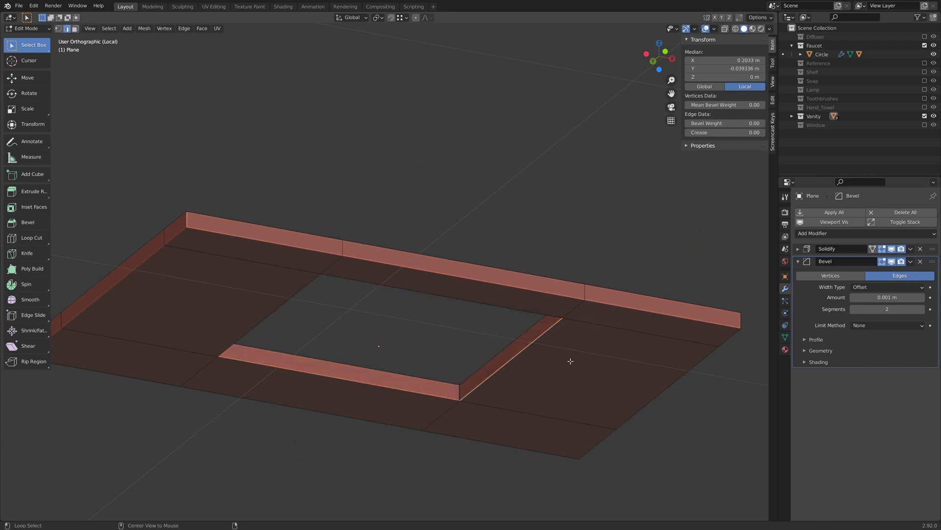
left_click(386, 385, "shift")
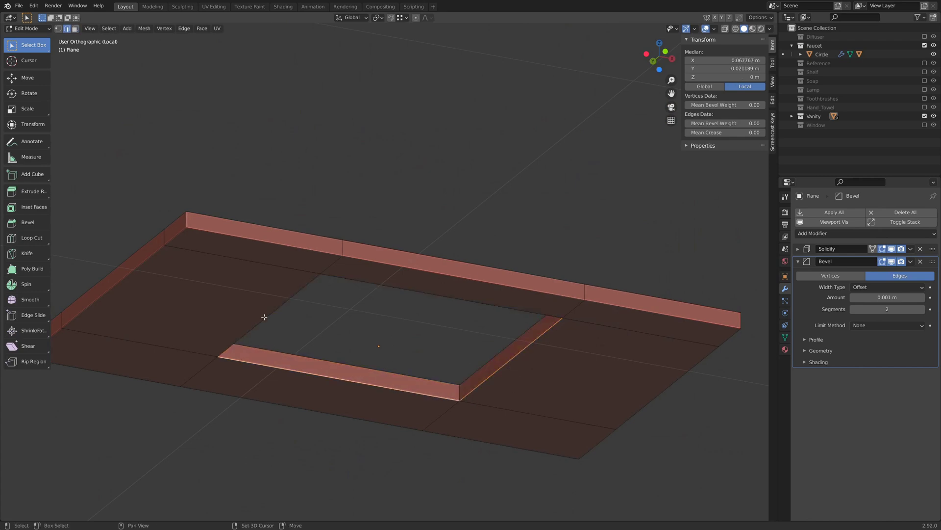
middle_click_drag(588, 152, 517, 151)
key("shift+d")
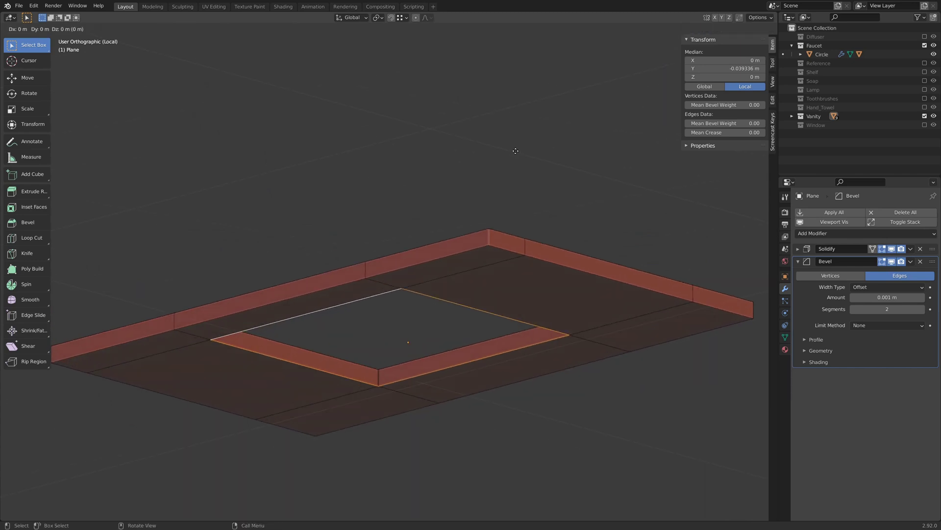
key("Escape")
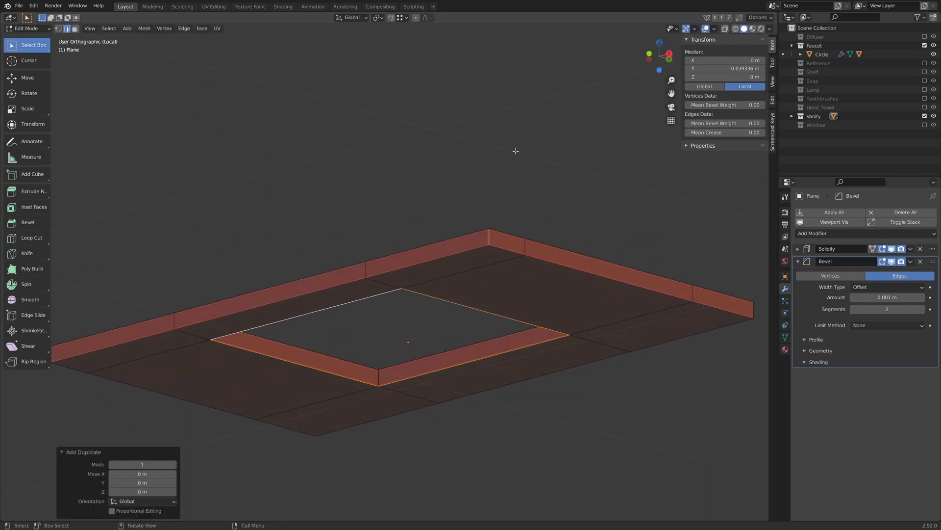
key("p")
left_click(515, 151)
key("Tab")
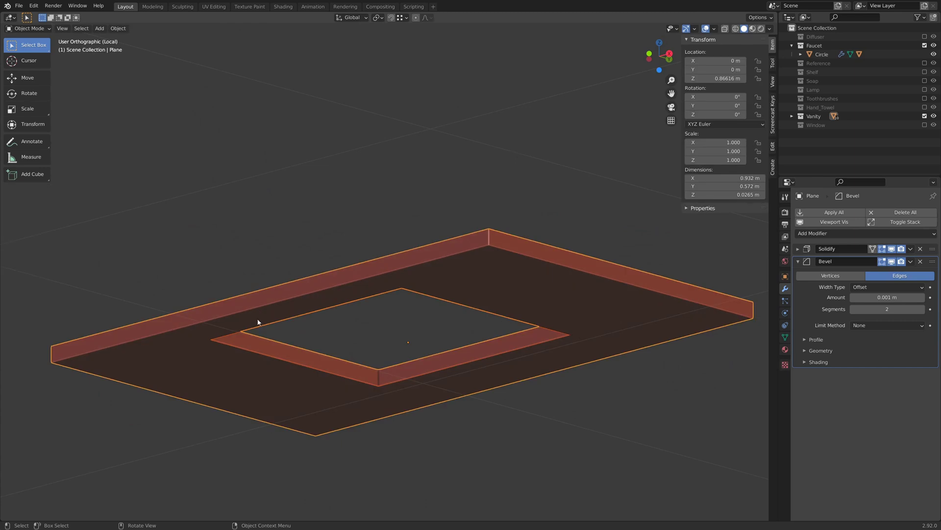
- Extrude the separated edge loop about 0.088 m downward along Z to form the sink basin's walls
left_click(238, 351)
middle_click_drag(290, 277, 377, 205)
key("Tab")
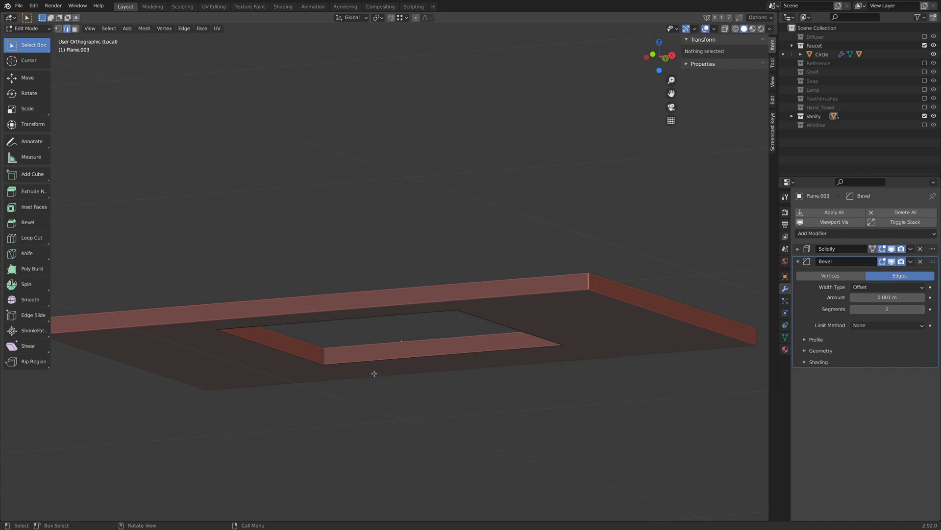
key("a")
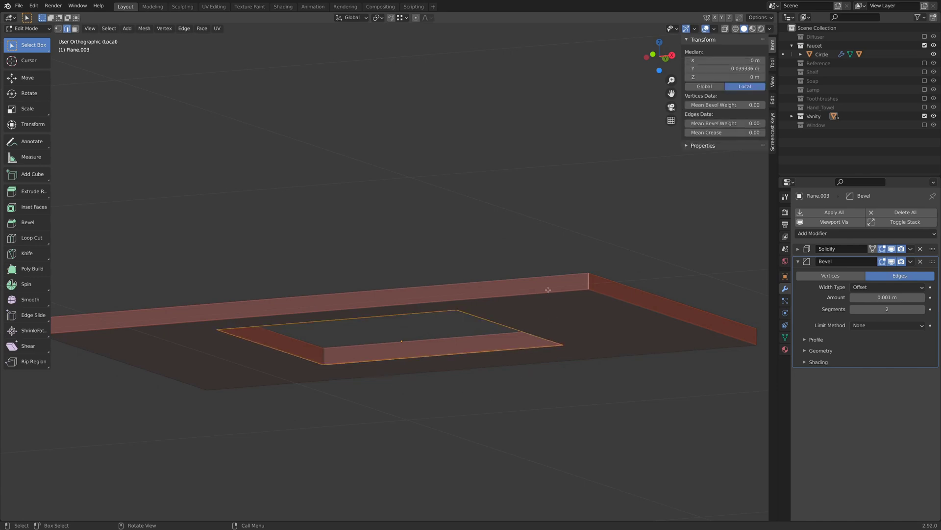
middle_click_drag(547, 290, 476, 171)
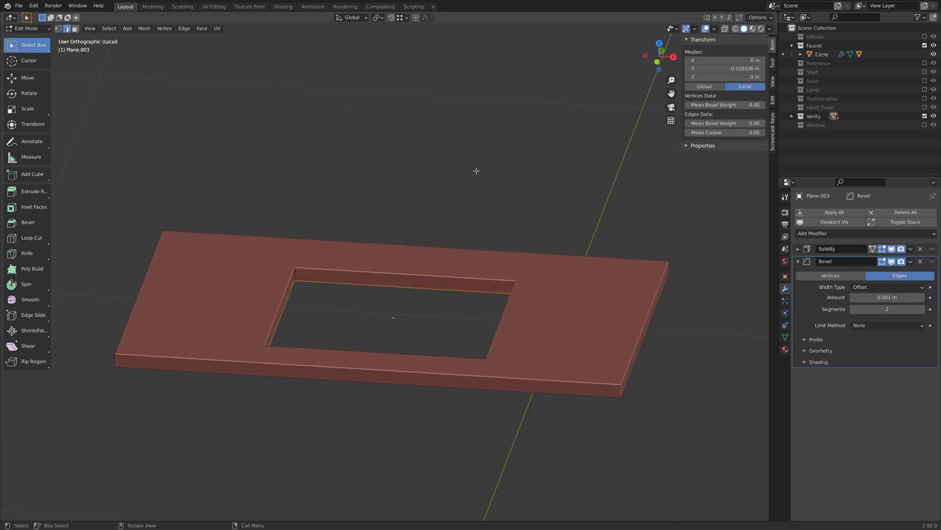
key("e")
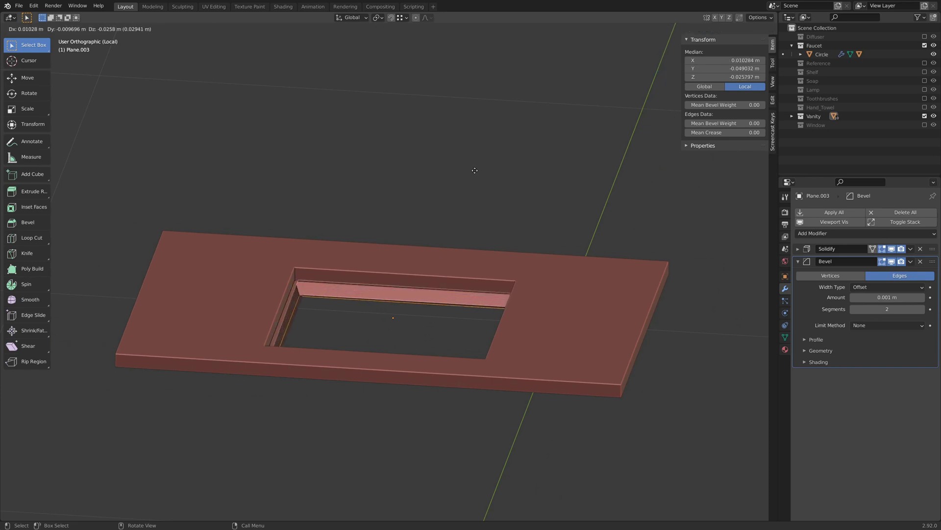
key("z")
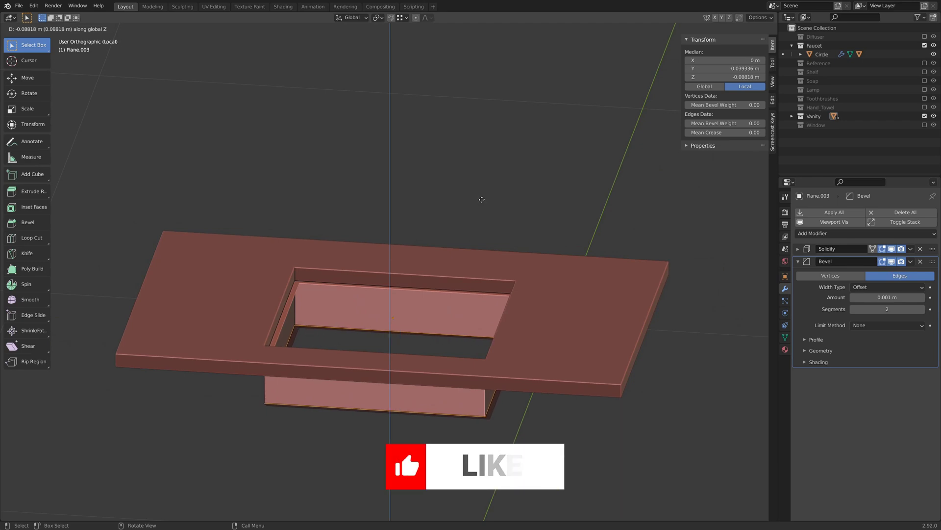
left_click(481, 199)
key("Tab")
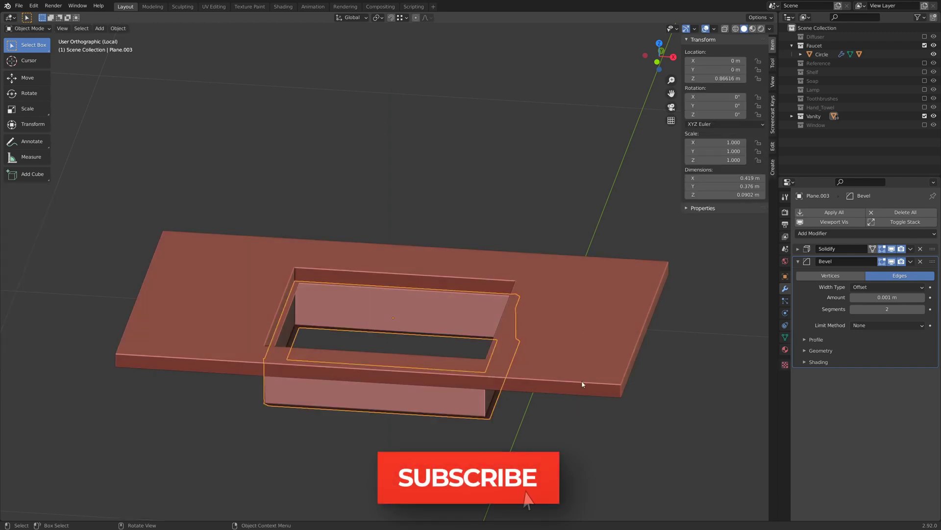
- Remove the Solidify modifier from the countertop and turn off viewport display of the basin's Solidify modifier
middle_click_drag(574, 312, 578, 336)
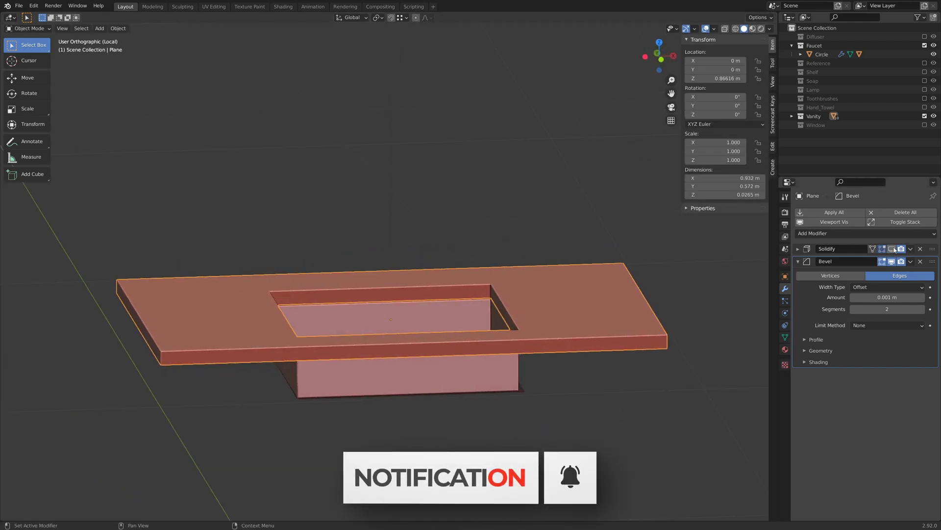
left_click(921, 249)
left_click(442, 375)
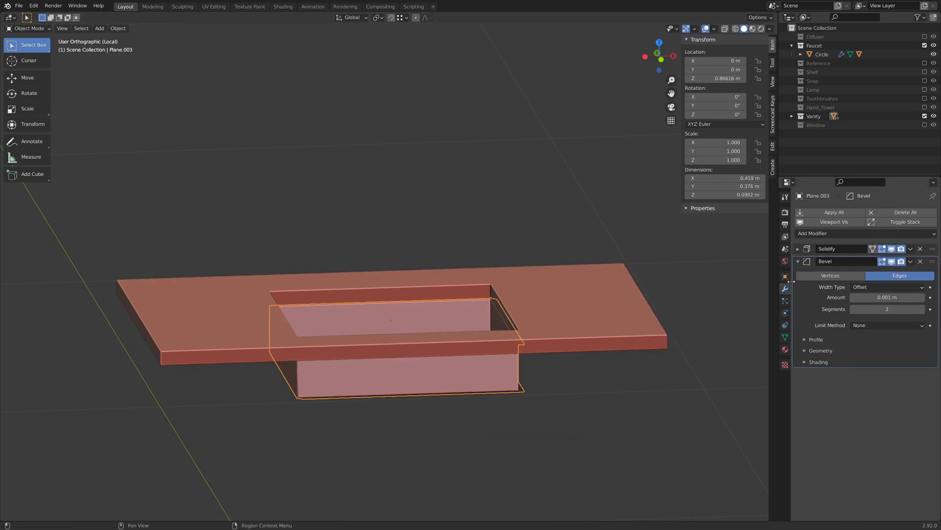
middle_click_drag(664, 270, 844, 269)
left_click(891, 250)
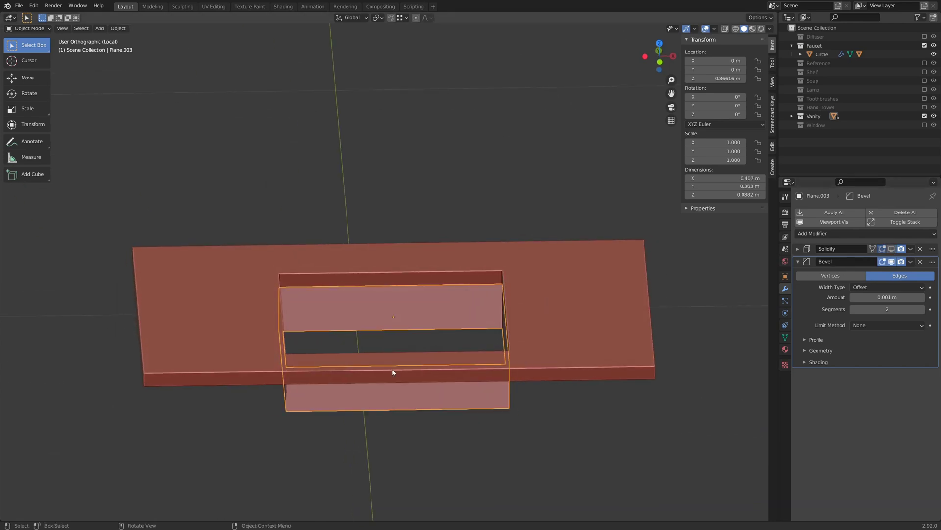
- Fill the open bottom edge loop of the sink basin with a face
scroll(367, 412, "up", 4)
middle_click_drag(383, 312, 430, 247)
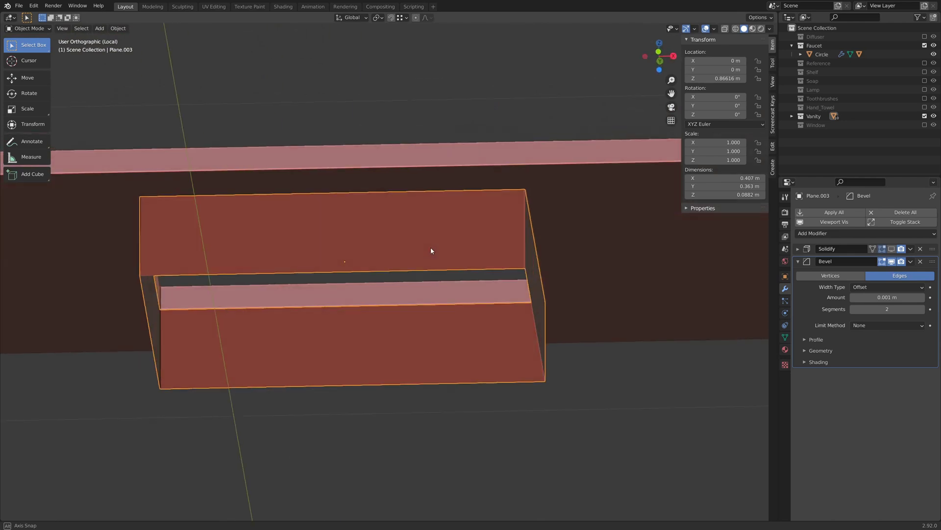
key("Tab")
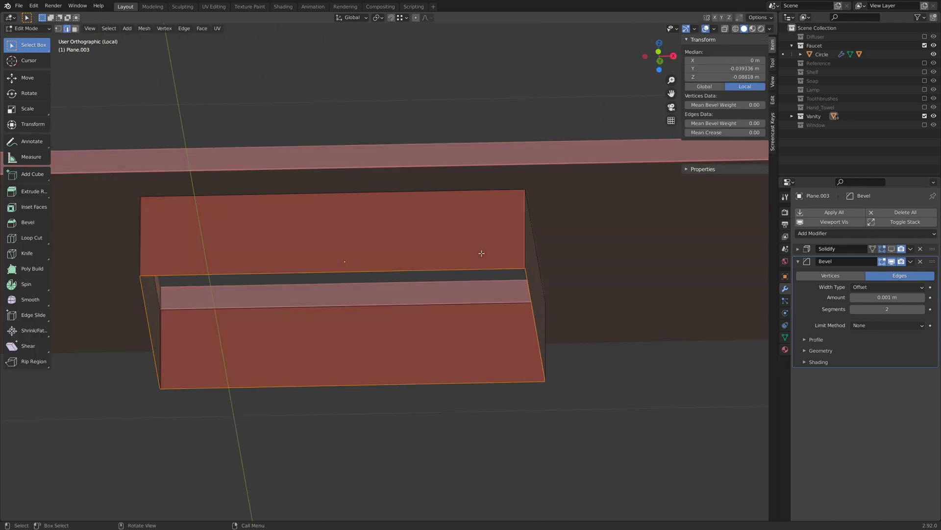
left_click(391, 277)
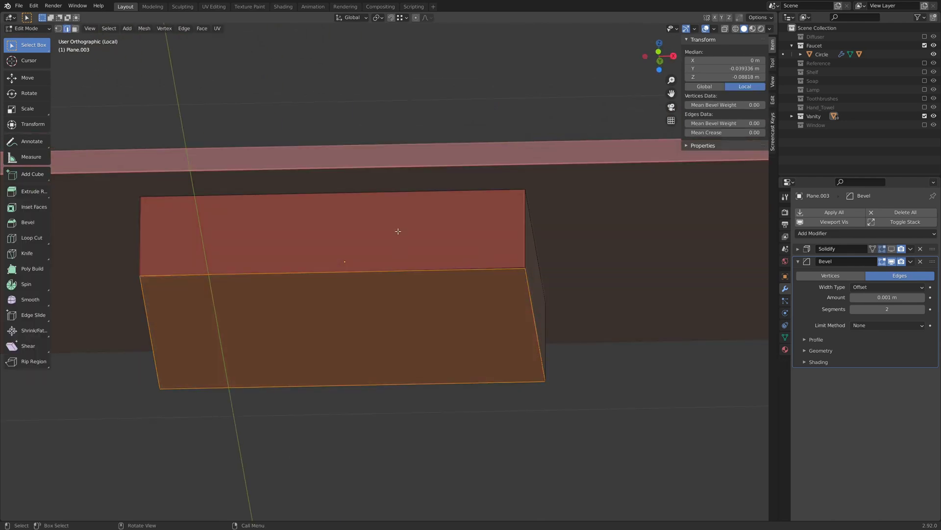
middle_click_drag(397, 232, 415, 198)
key("Tab")
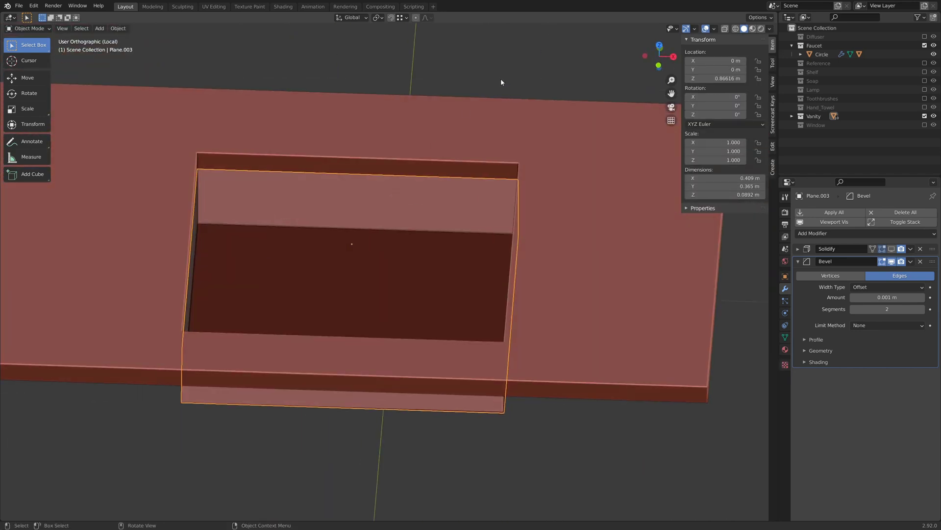
- Turn on the Face Orientation overlay to examine the normals of the basin and countertop
left_click(715, 29)
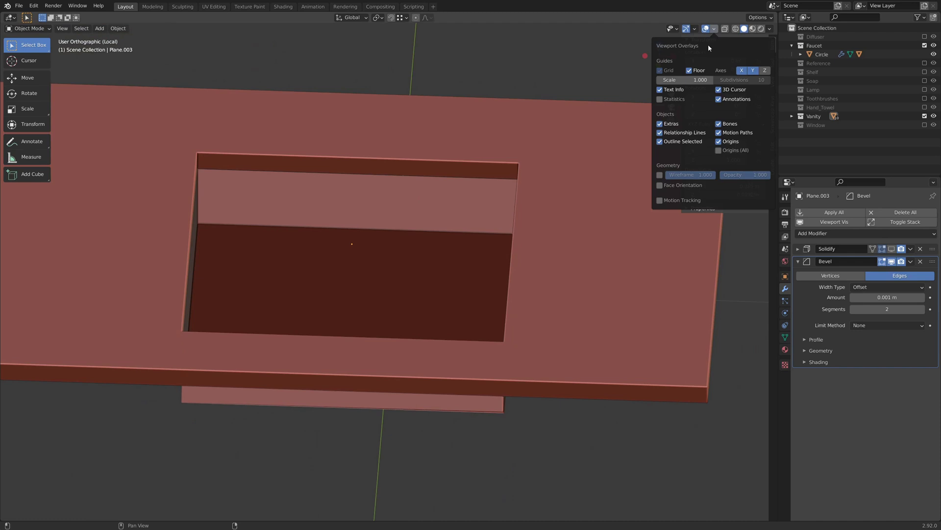
left_click(660, 185)
middle_click_drag(433, 294, 353, 257)
- Try to recalculate the normals of only the basin's bottom face
key("Tab")
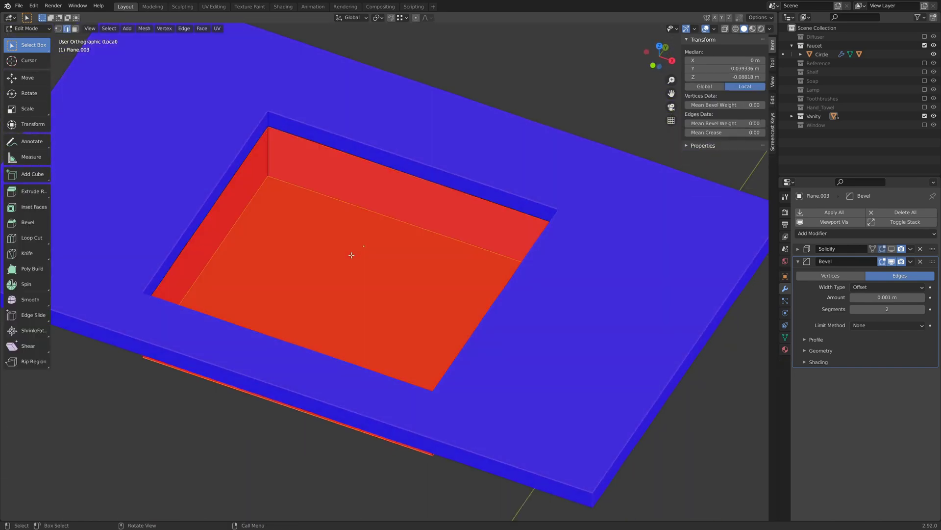
key("3")
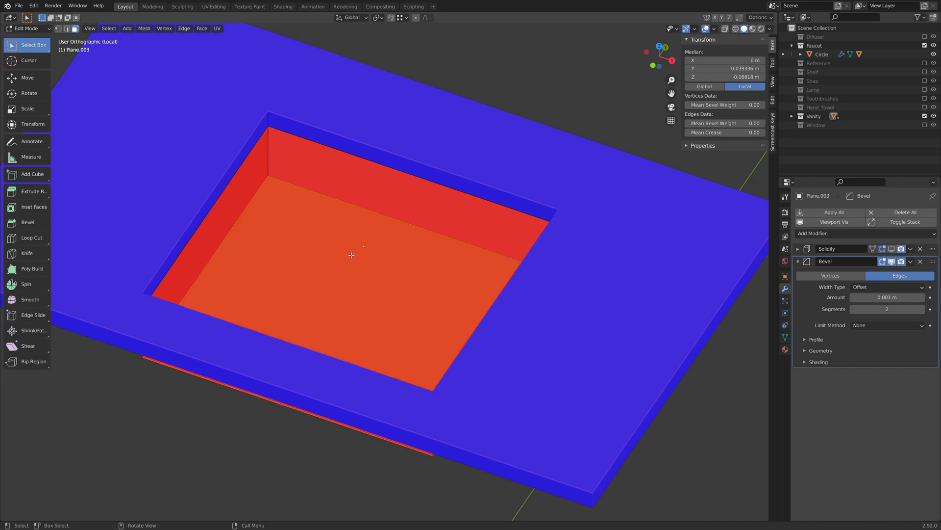
key("shift+n")
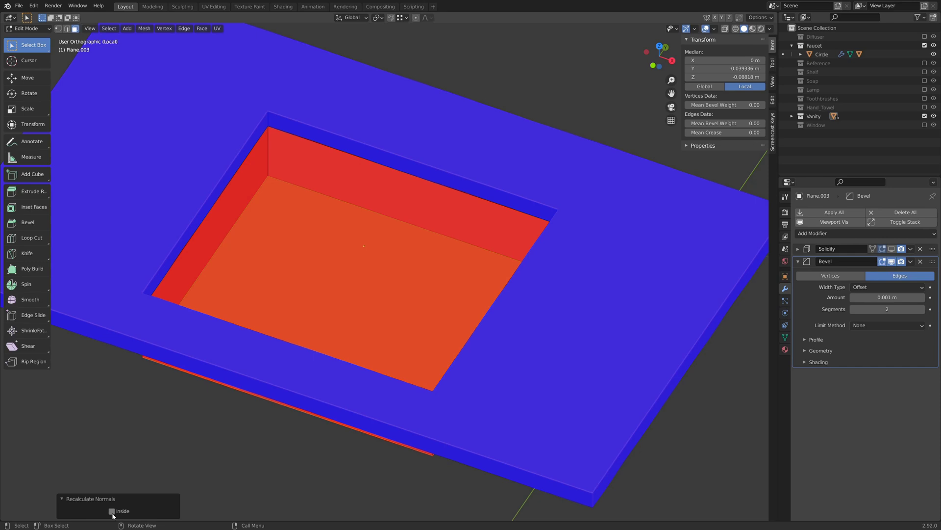
middle_click_drag(262, 296, 381, 305)
- Recalculate the normals of all the basin's faces with the Inside option enabled
key("a")
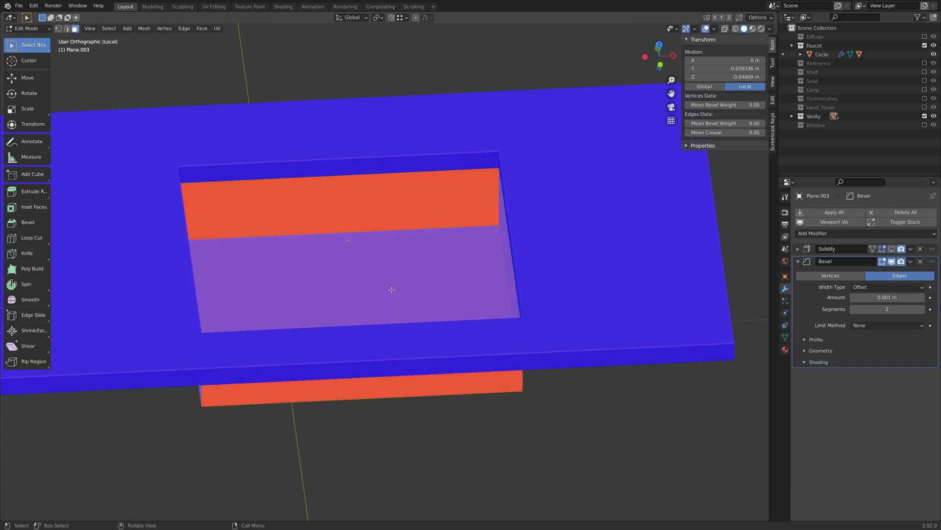
key("shift+n")
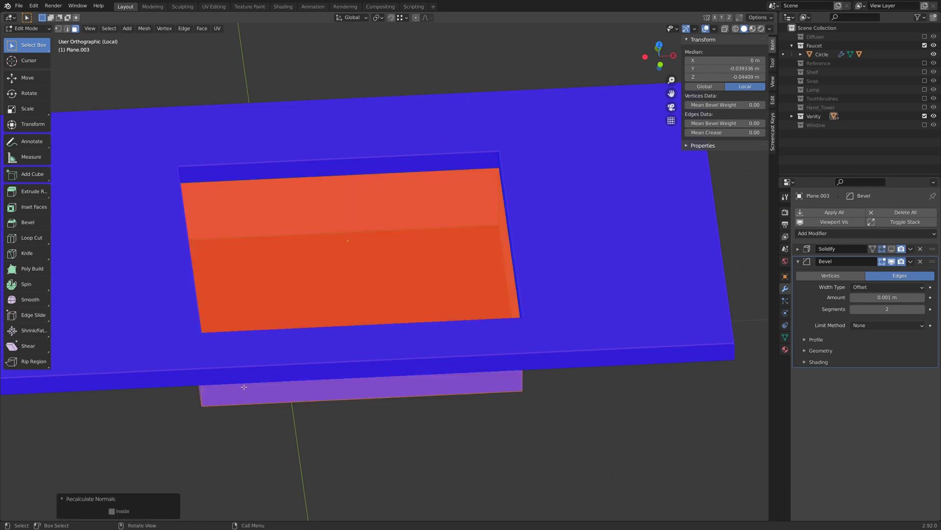
middle_click_drag(244, 386, 294, 374)
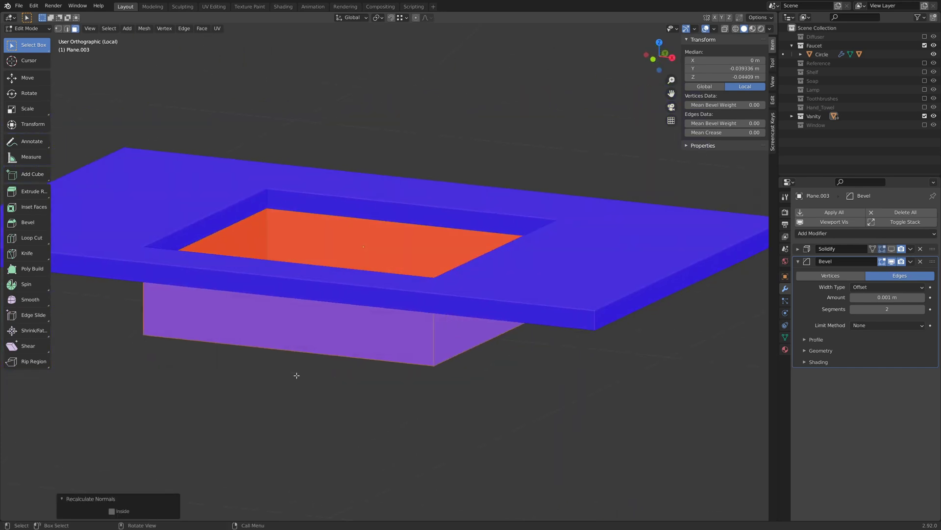
left_click(112, 512)
middle_click_drag(367, 414, 354, 370)
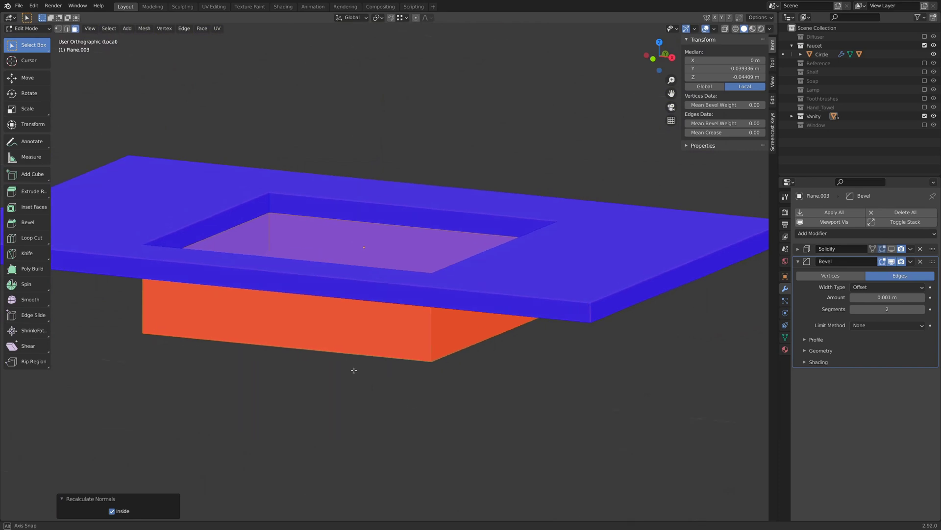
key("Tab")
- Show the basin's Solidify modifier in the viewport again and disable its Only Rim option
middle_click_drag(363, 319, 395, 301)
scroll(364, 331, "up", 3)
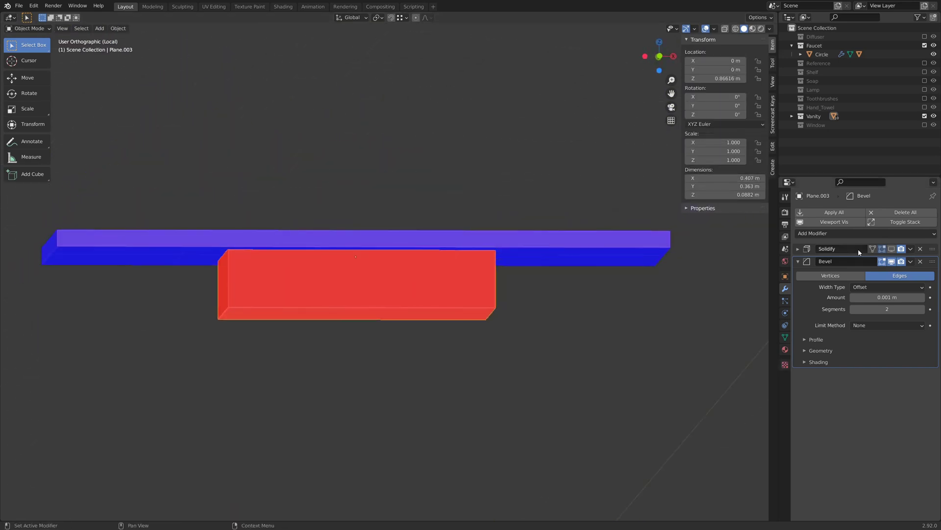
left_click(891, 249)
middle_click_drag(444, 205, 432, 240)
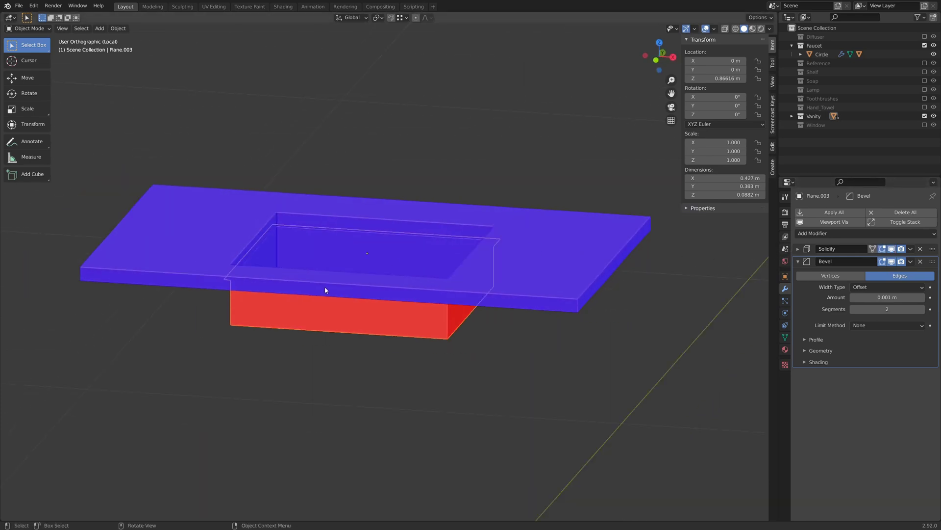
middle_click_drag(326, 288, 375, 251)
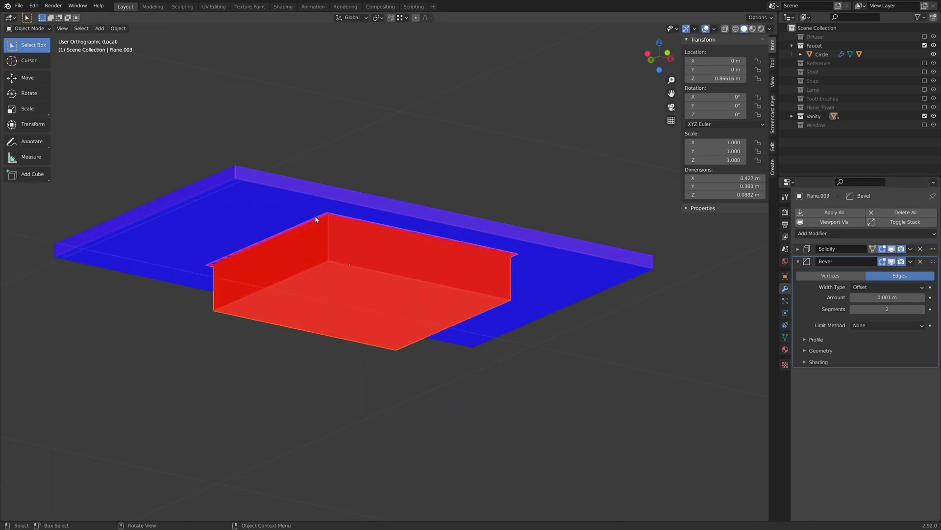
left_click(798, 249)
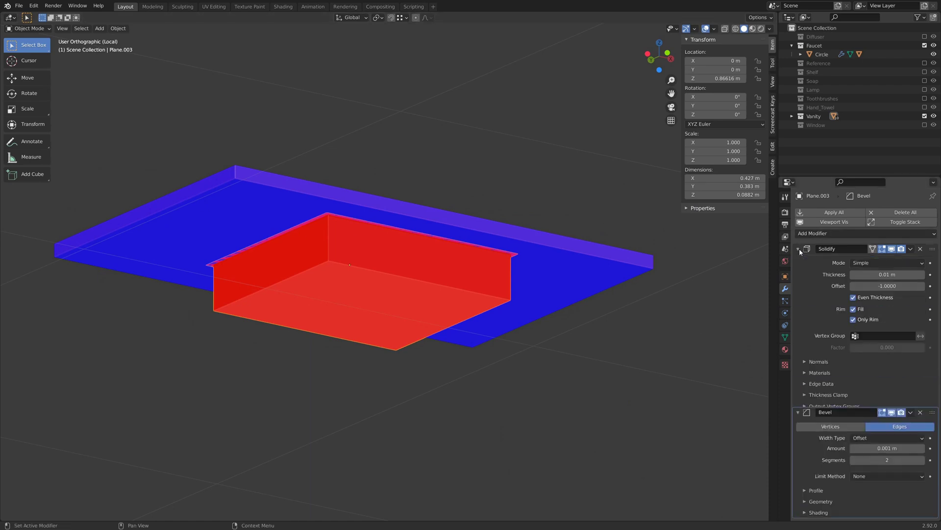
left_click(854, 320)
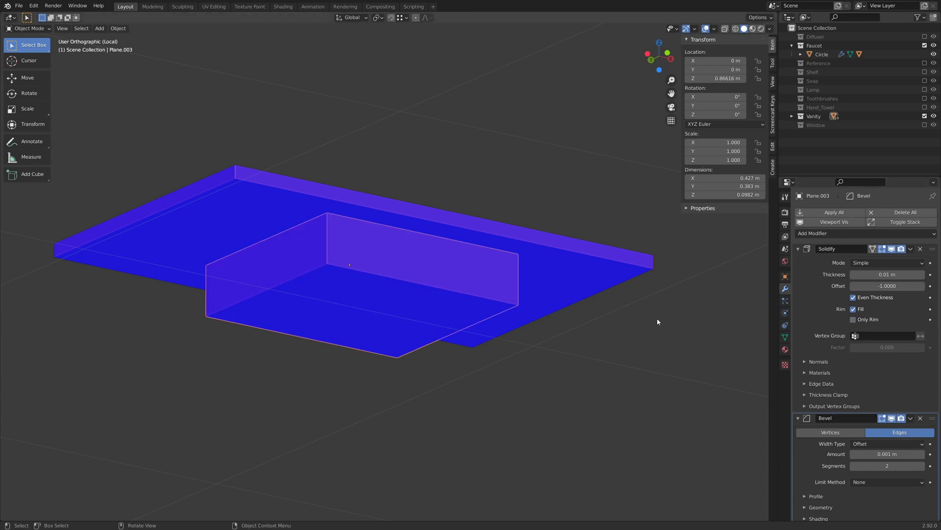
middle_click_drag(365, 205, 387, 142)
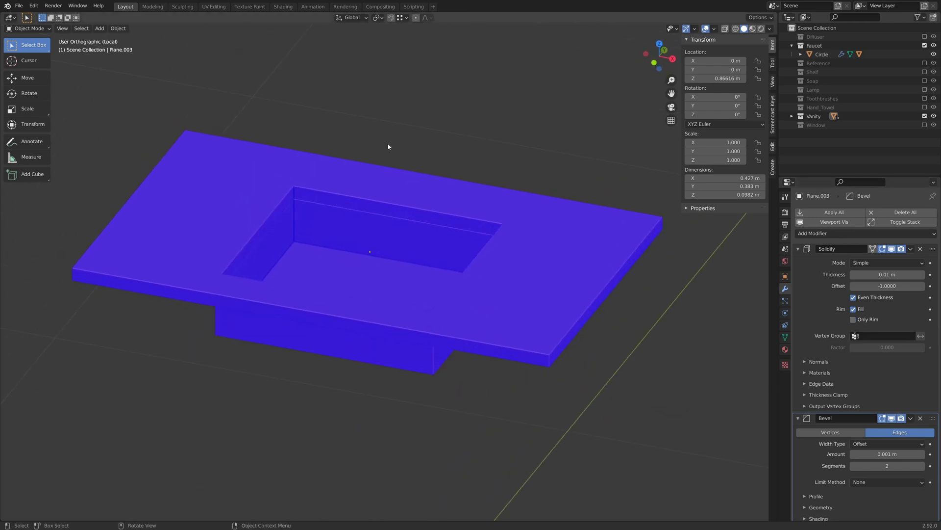
- Turn off the Face Orientation overlay and open the sink basin's mesh in Edit Mode
scroll(384, 177, "up", 4)
left_click(715, 29)
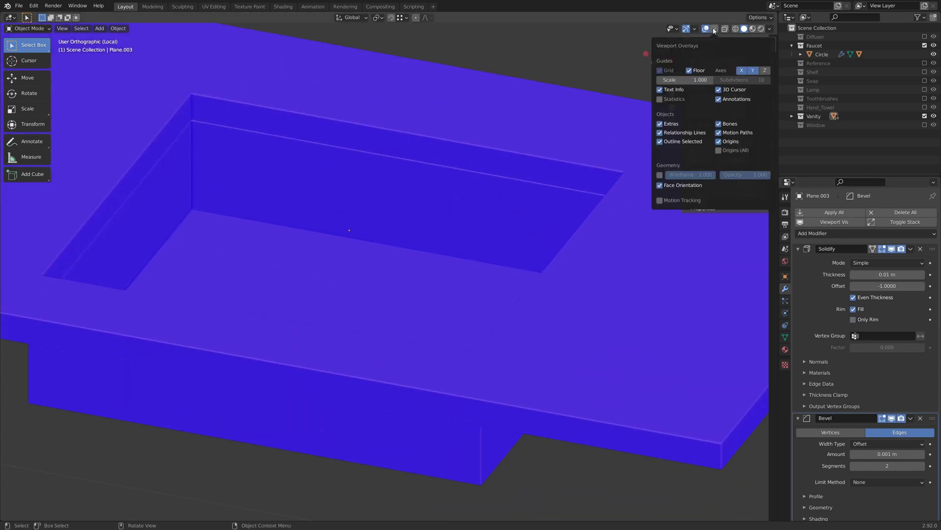
left_click(660, 185)
middle_click_drag(387, 257, 380, 221)
left_click(386, 224)
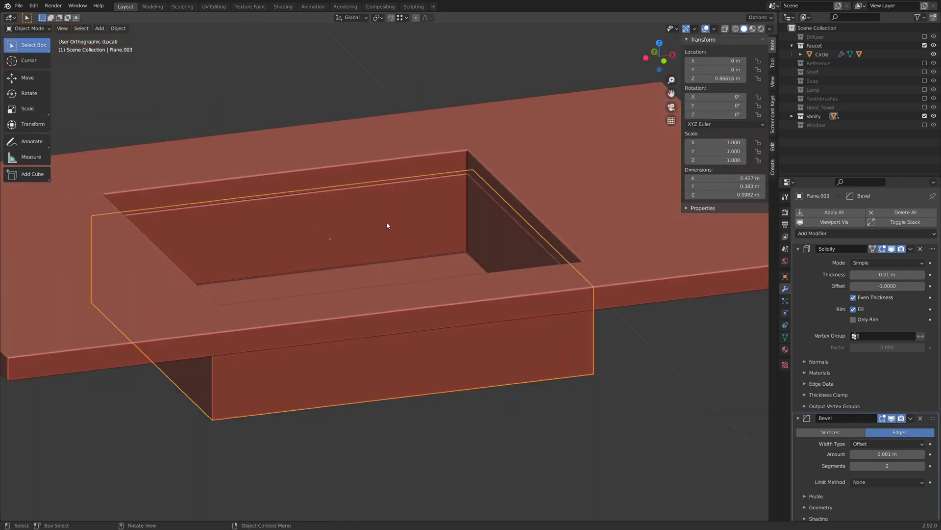
key("Tab")
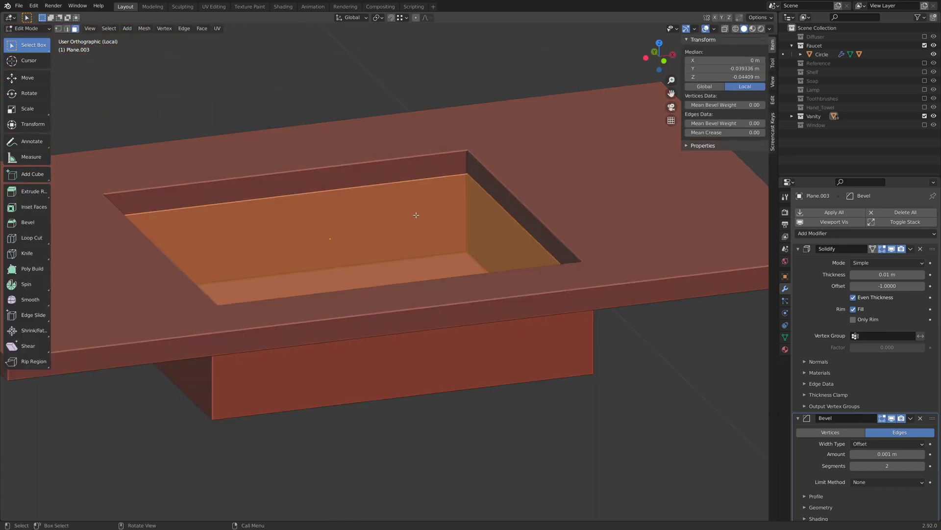
- Apply Shrink/Fatten with an offset of about -0.006 m to the sink basin's selected faces and leave Edit Mode
middle_click_drag(416, 215, 412, 224)
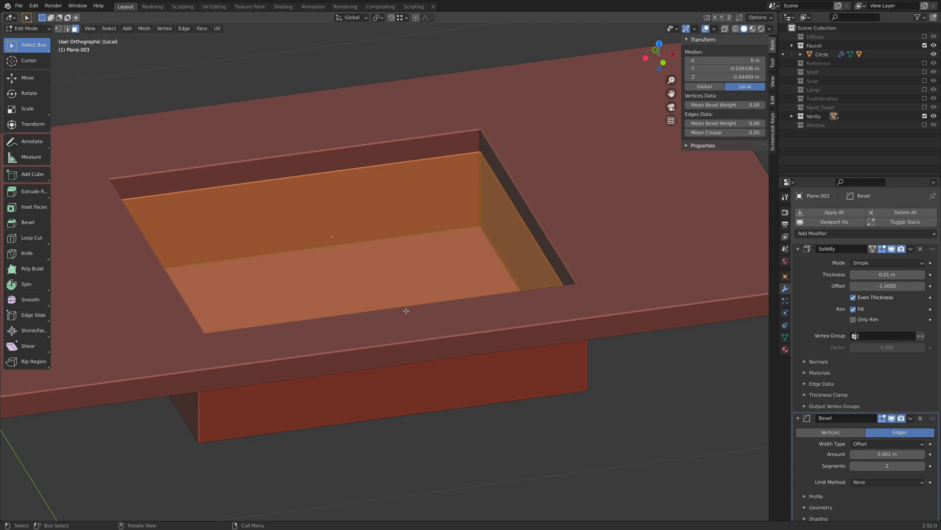
key("alt+s")
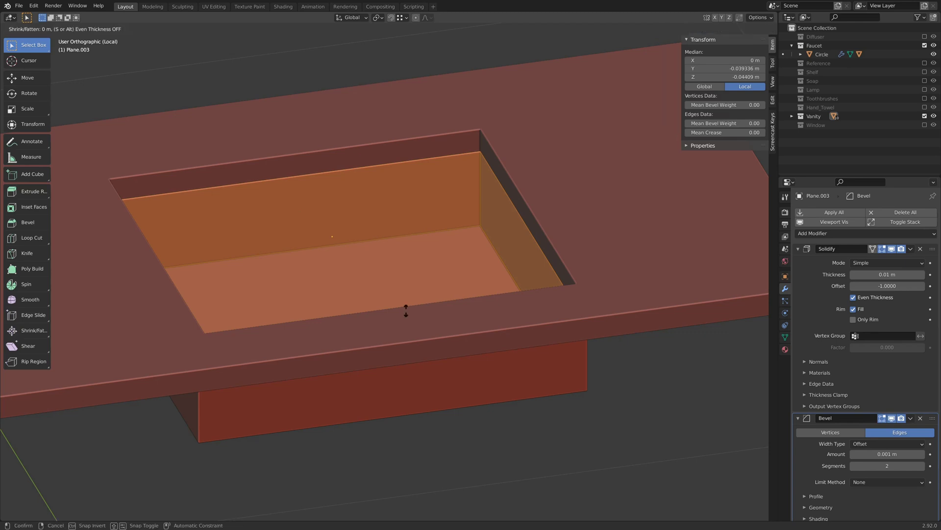
left_click(406, 312)
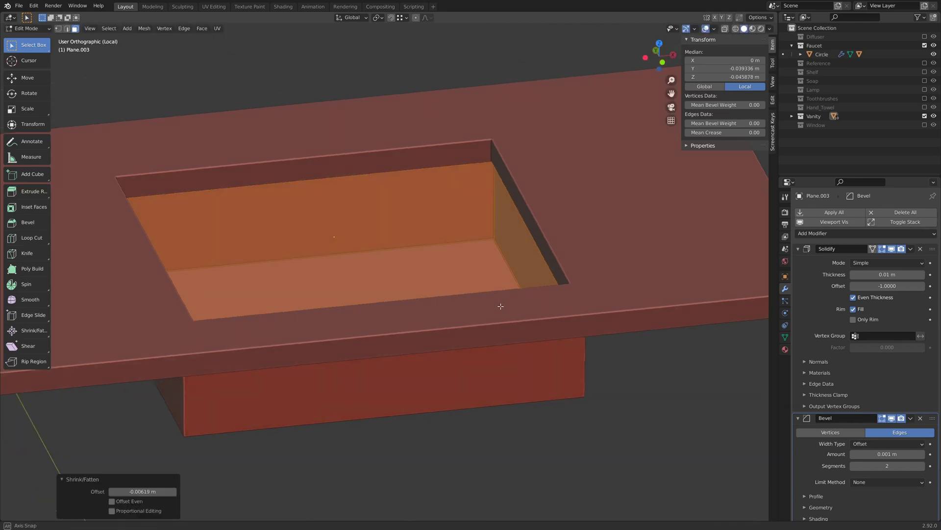
middle_click_drag(501, 306, 348, 301)
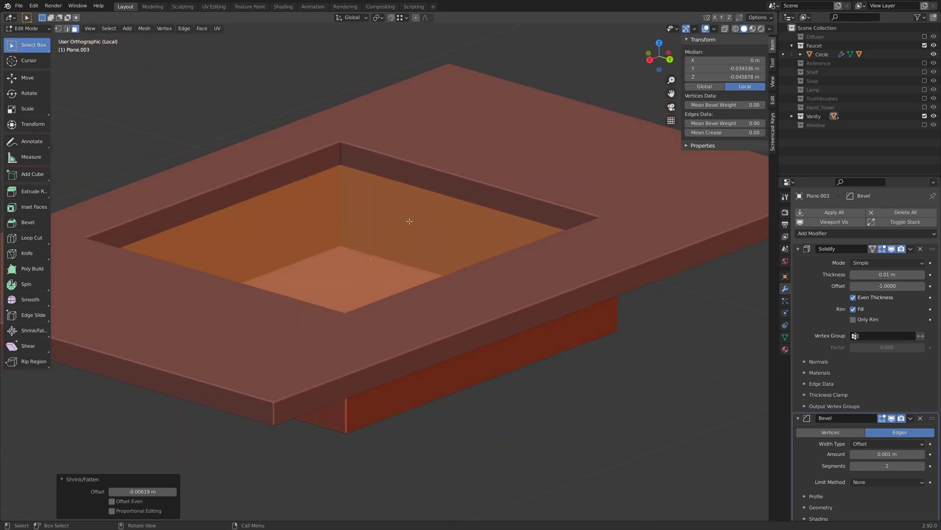
key("Tab")
- Inspect the countertop opening and basin from several angles, and exit Local View to show the whole vanity
middle_click_drag(409, 221, 395, 253)
scroll(473, 165, "down", 2)
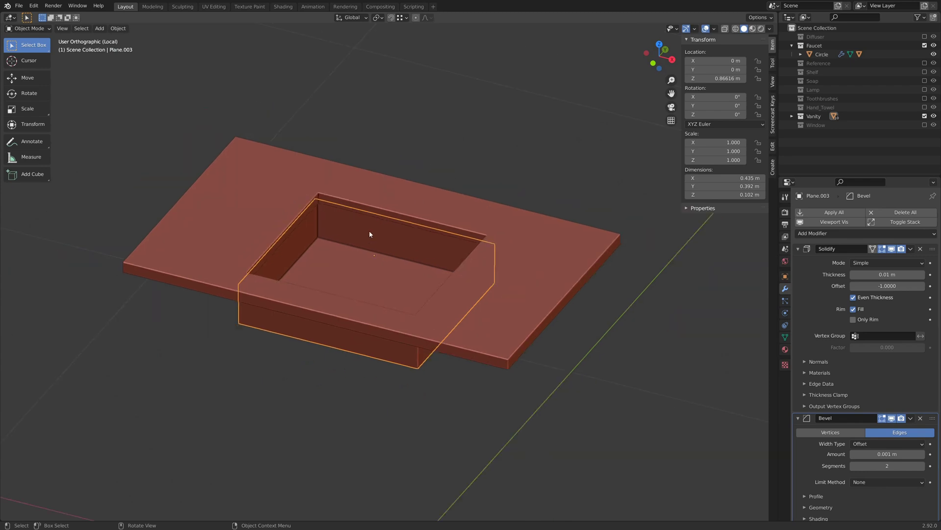
middle_click_drag(374, 239, 393, 232)
scroll(394, 232, "down", 1)
middle_click_drag(366, 201, 406, 252)
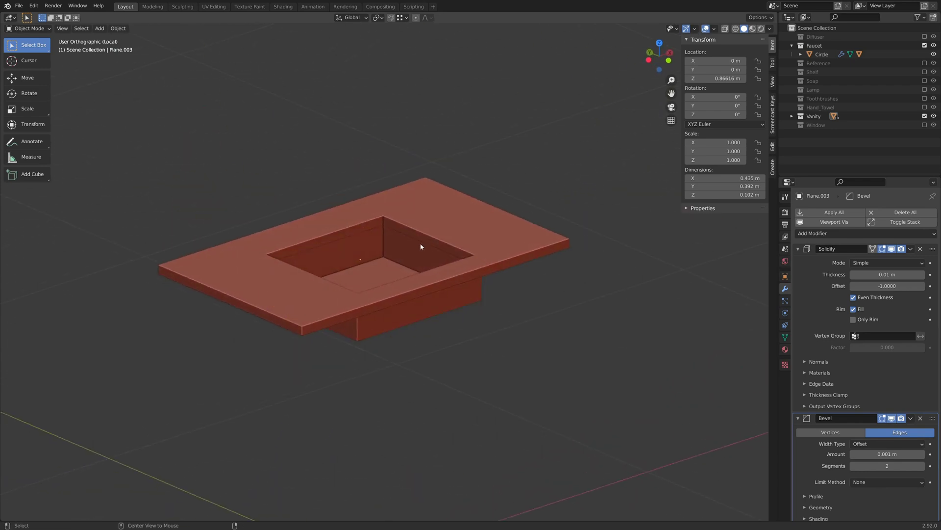
middle_click_drag(552, 164, 483, 284)
key("KP_Divide")
scroll(456, 240, "down", 3)
scroll(410, 255, "up", 3)
scroll(499, 332, "down", 2)
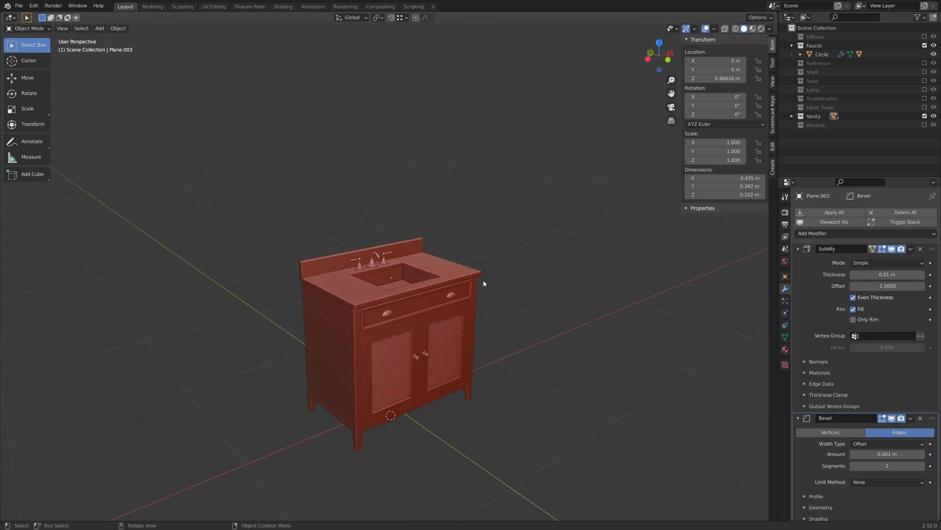
- In the front view, raise the 3D cursor above the vanity to a Z location of about 1.515 m
key("KP_1")
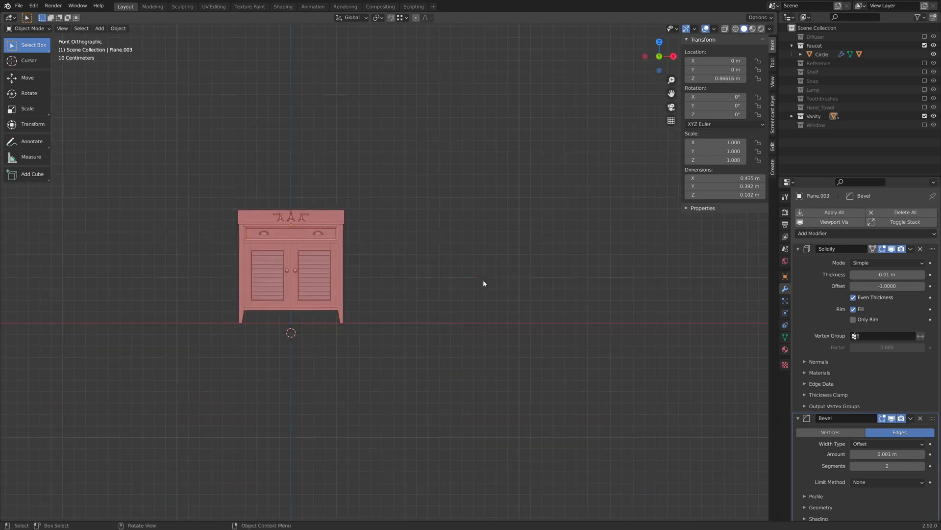
middle_click_drag(296, 210, 402, 308, "shift")
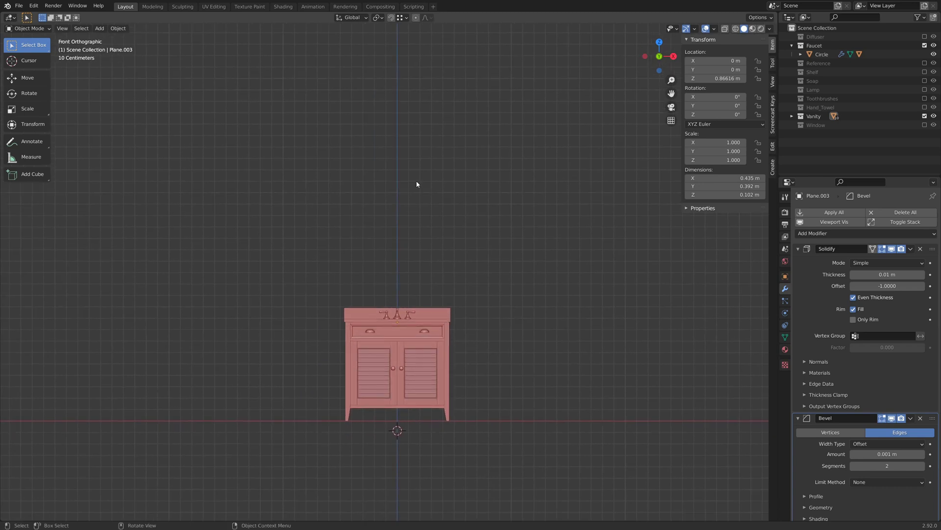
scroll(458, 401, "up", 1)
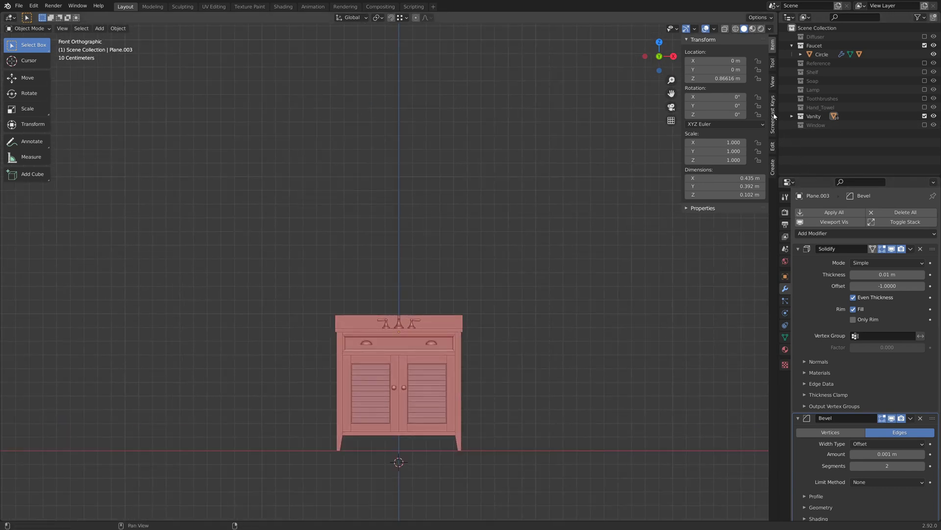
left_click(773, 81)
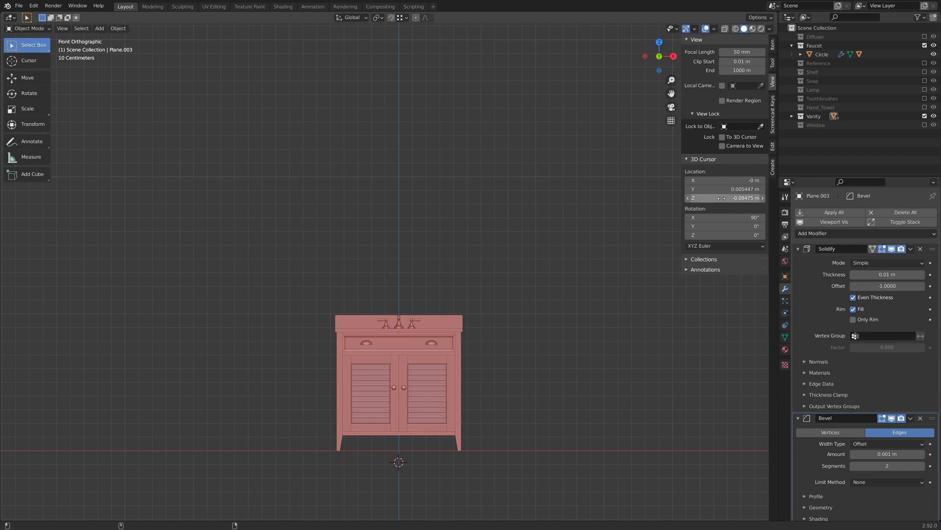
left_click_drag(731, 198, 810, 198)
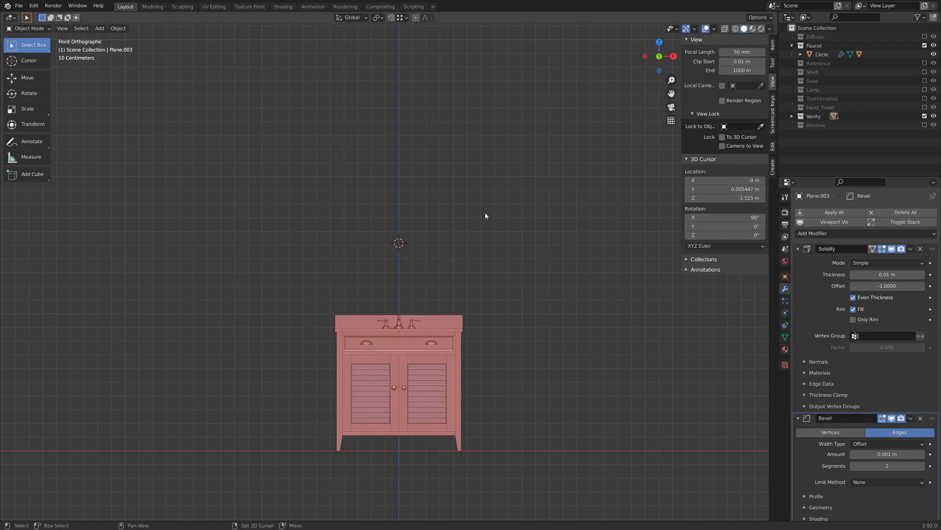
- Add a mesh plane at the 3D cursor and set its alignment to View
key("shift+a")
mouse_move(485, 214)
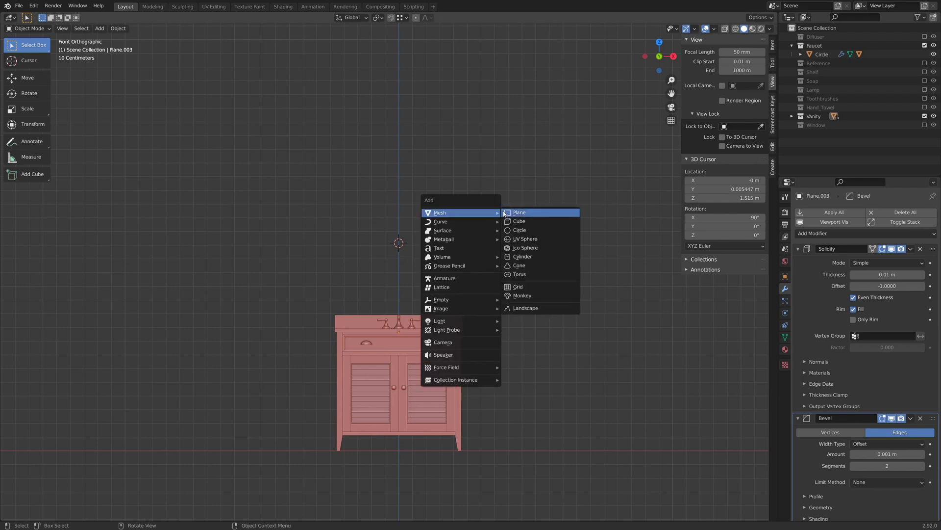
left_click(529, 213)
left_click(123, 456)
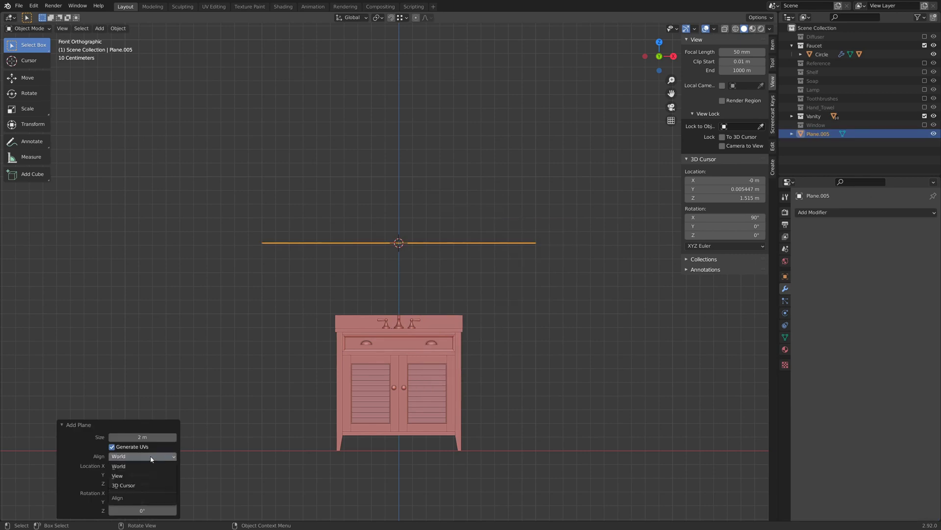
left_click(126, 478)
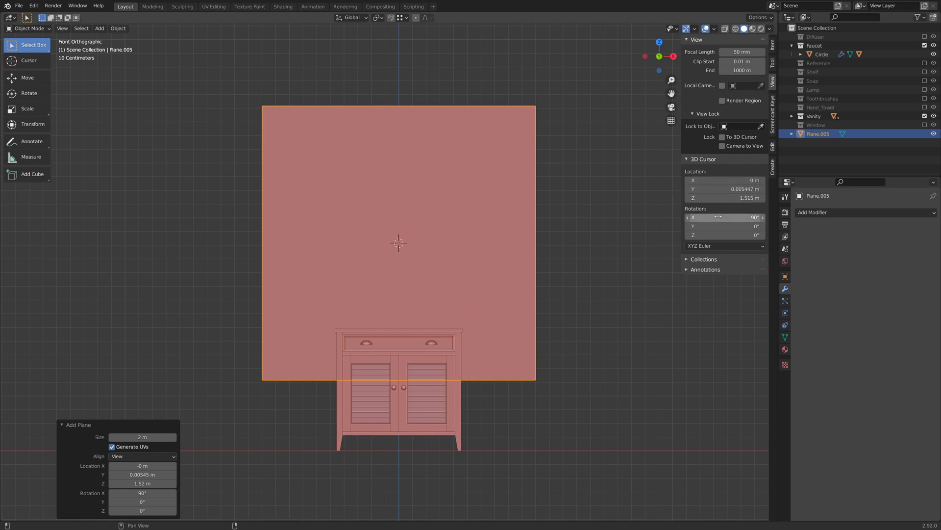
- Set the new plane's dimensions to 0.7 m in X and 1 m in Y
left_click(773, 45)
left_click(726, 178)
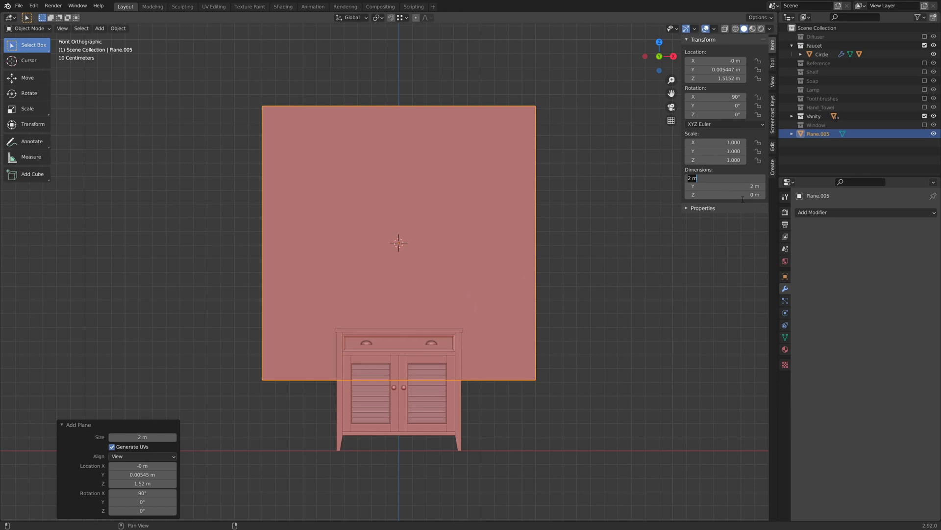
type(".7")
key("Return")
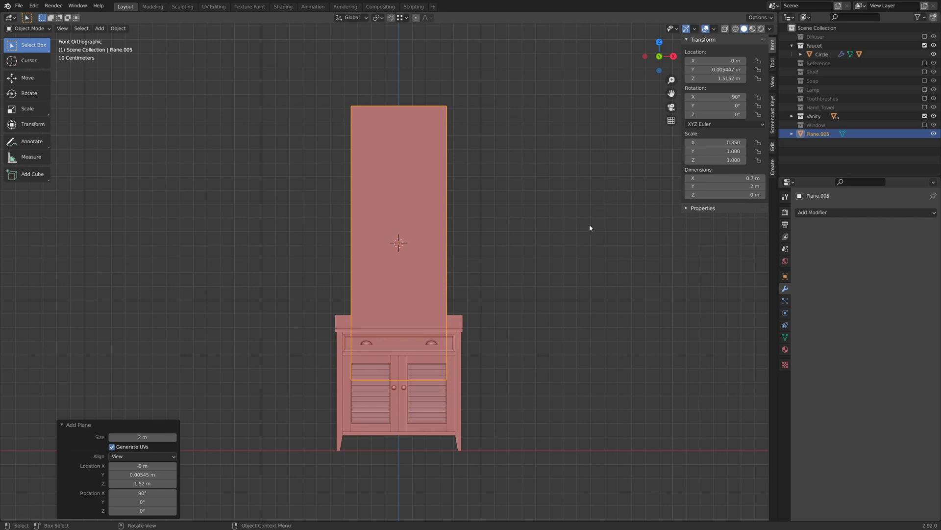
left_click(723, 196)
left_click(734, 186)
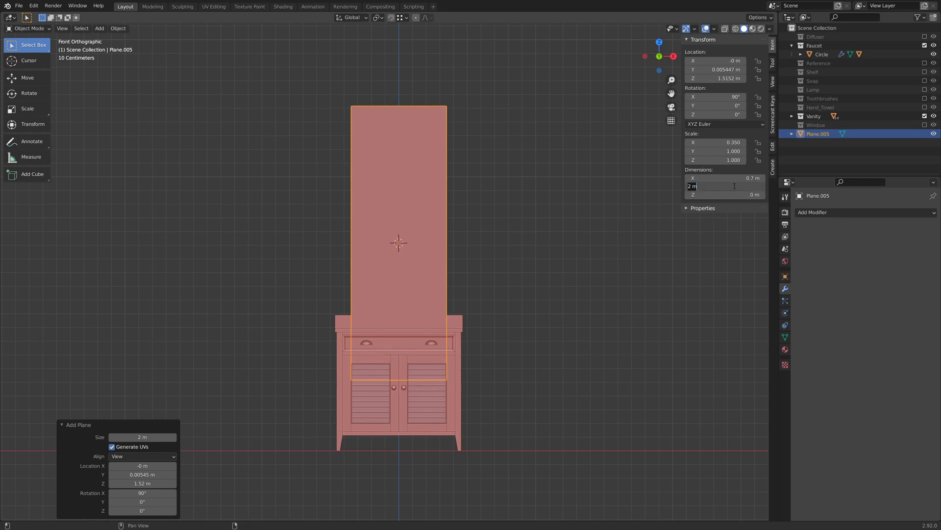
type("1")
key("Return")
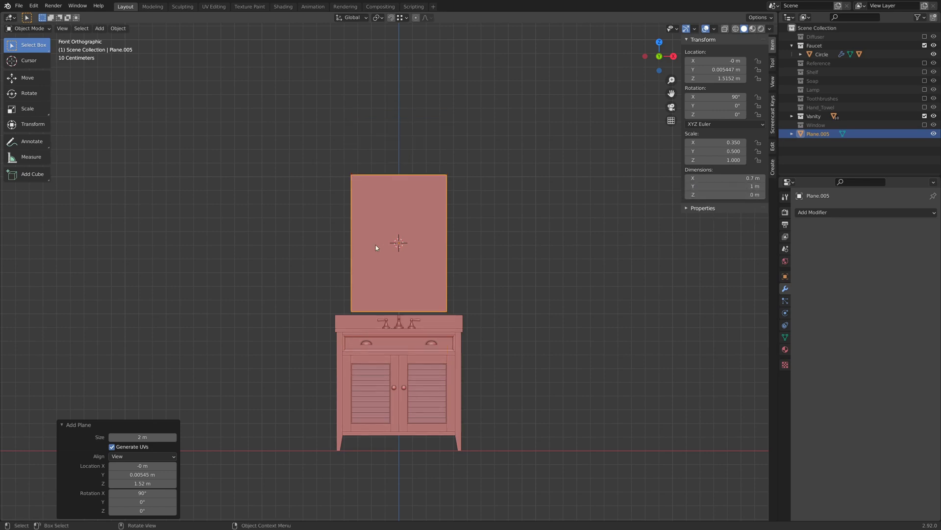
- Apply the plane's rotation and scale
scroll(382, 243, "up", 2)
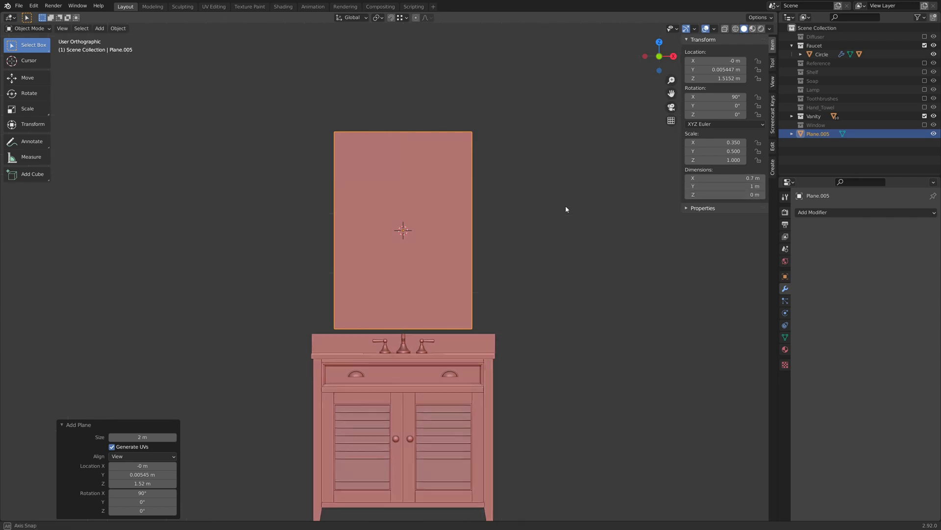
middle_click_drag(566, 206, 423, 247)
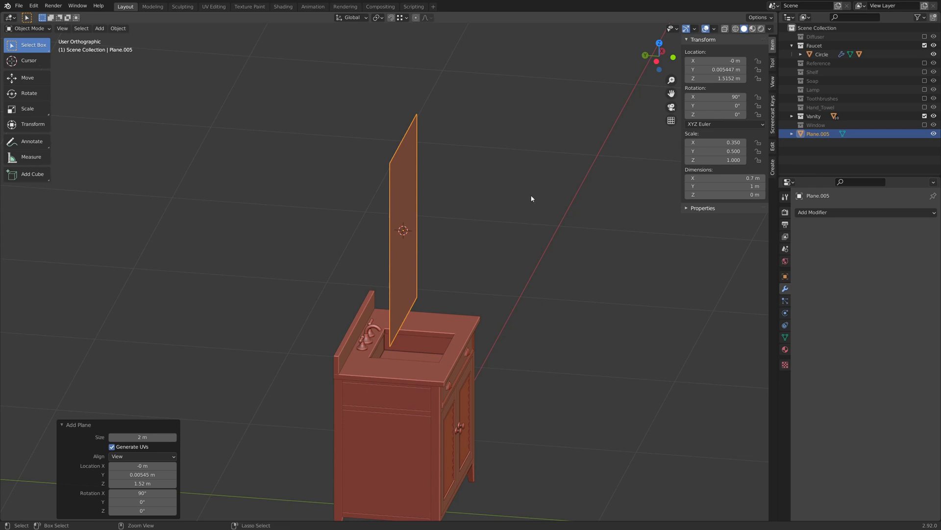
key("ctrl+a")
left_click(517, 235)
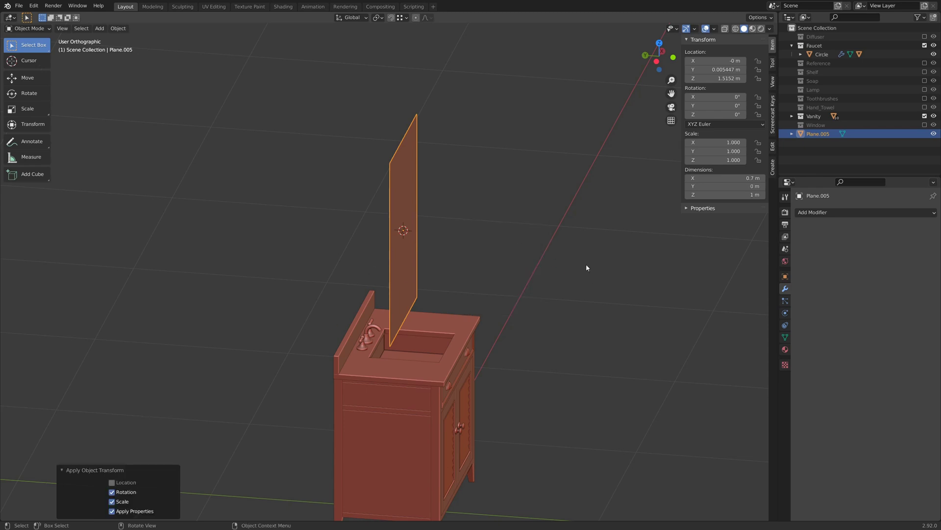
middle_click_drag(587, 268, 590, 246)
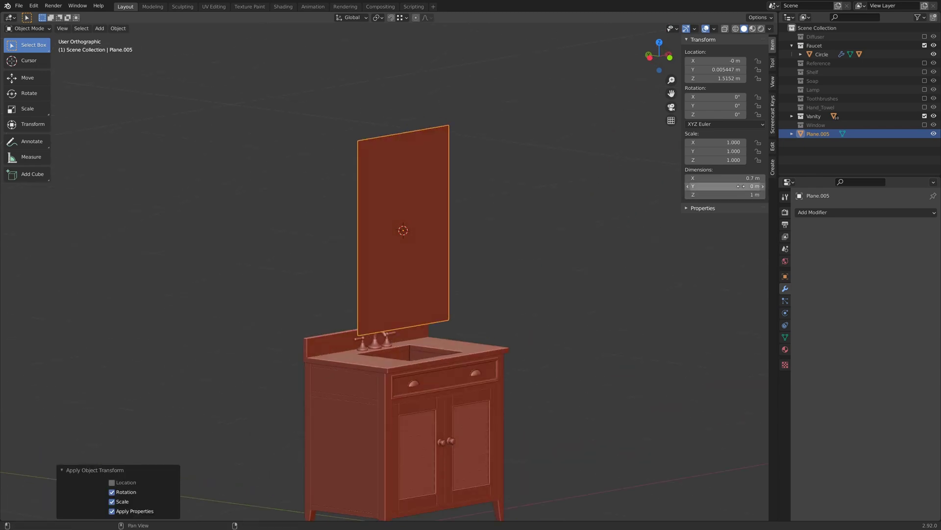
middle_click_drag(653, 201, 520, 218)
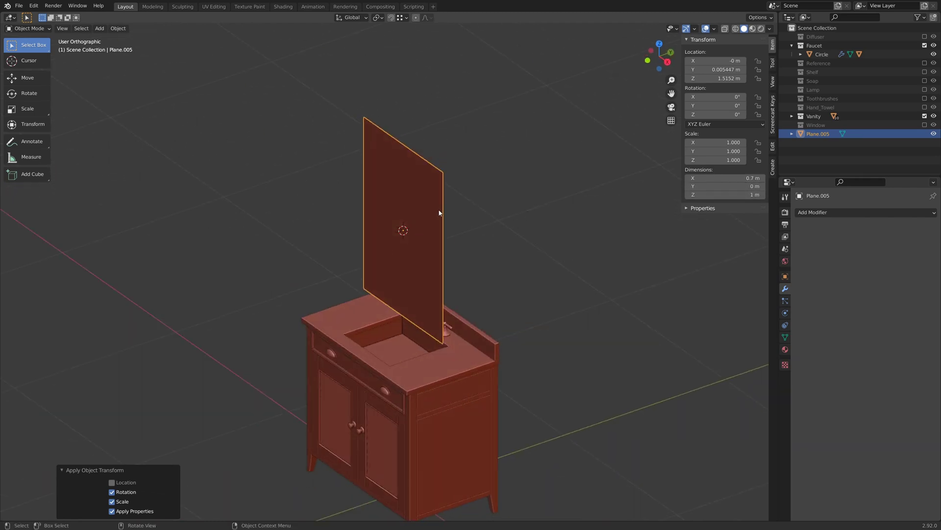
- In the right-side view with wireframe shading, move the plane about 0.26 m along Y to the vanity's backsplash
key("KP_3")
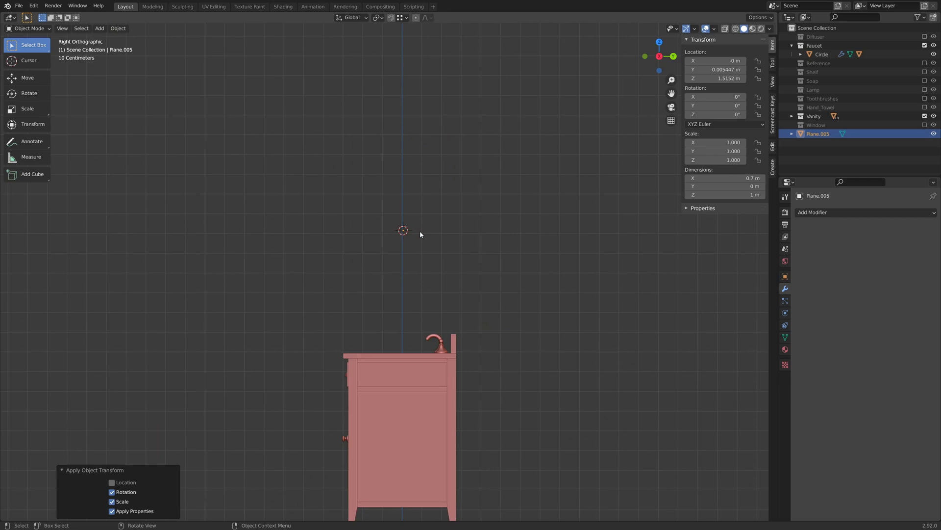
key("z")
key("4")
scroll(430, 233, "up", 5)
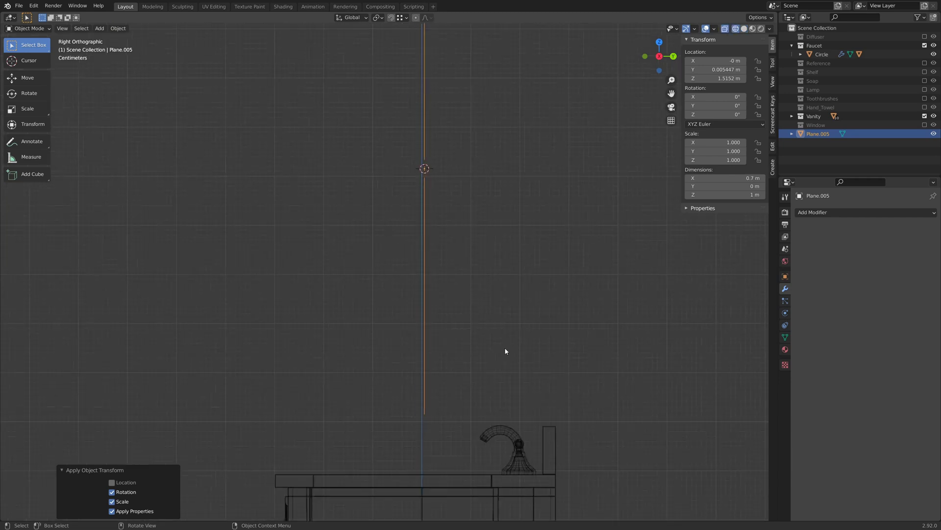
scroll(506, 351, "up", 2)
middle_click_drag(464, 292, 338, 246, "shift")
key("g")
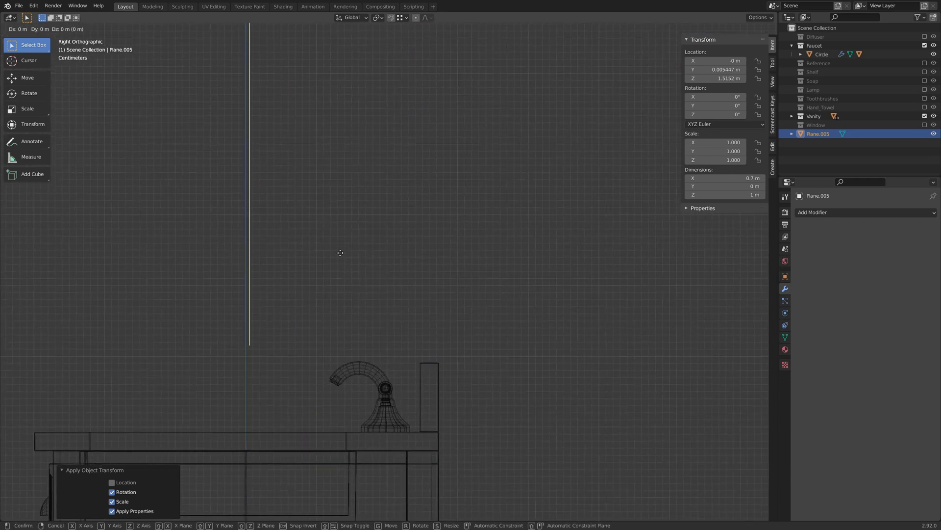
key("y")
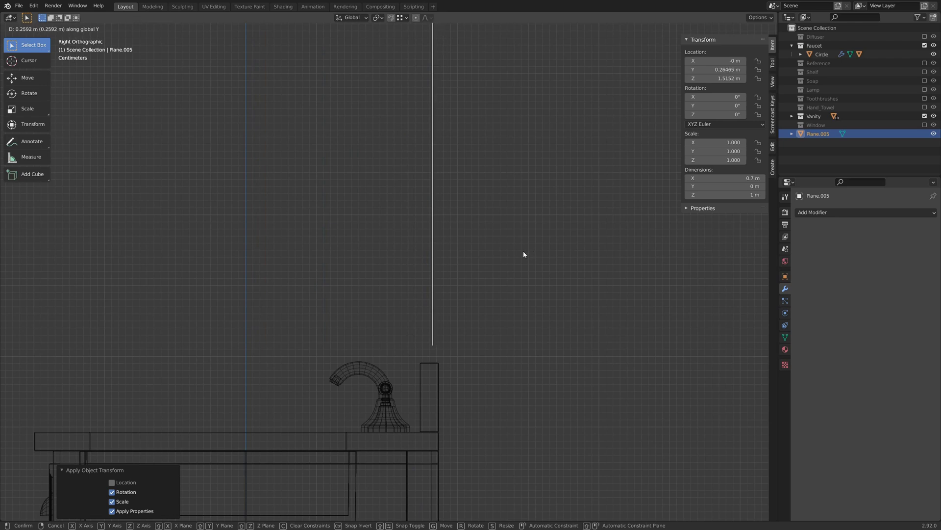
left_click(523, 254)
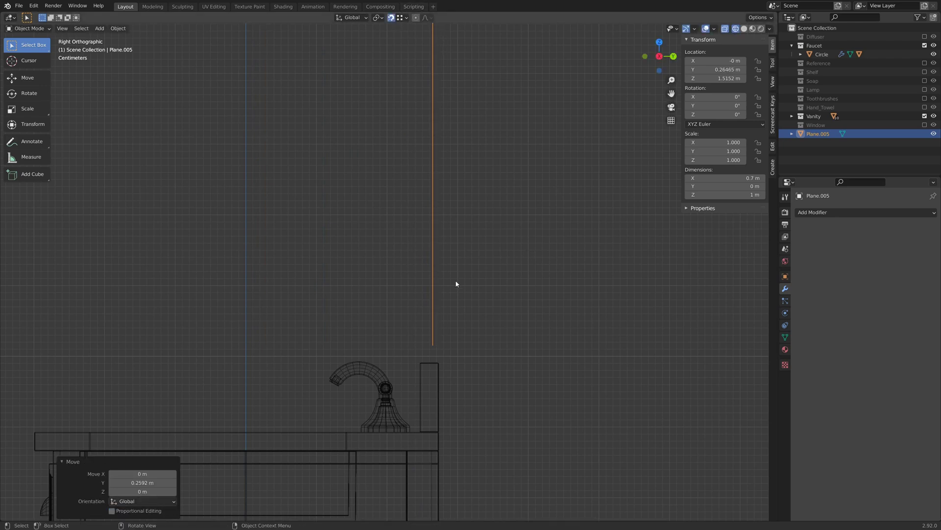
- With snapping enabled, move the plane about 0.008 m further along Y, flush with the backsplash's rear face
scroll(456, 284, "up", 3)
middle_click_drag(506, 422, 267, 25, "shift")
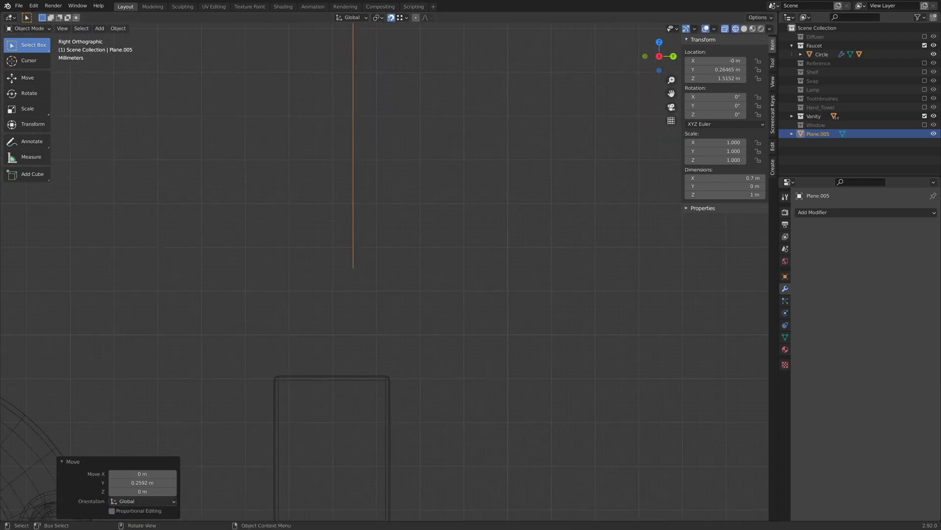
key("g")
key("y")
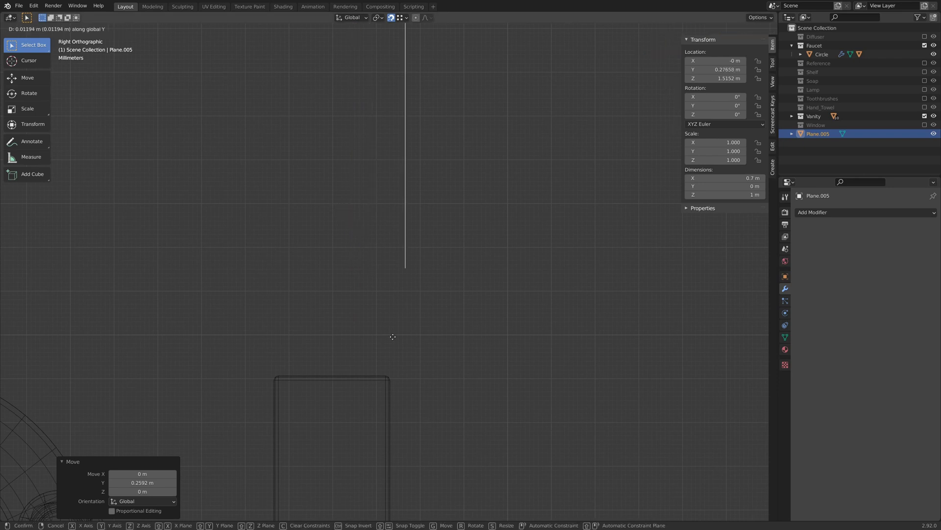
left_click(393, 376)
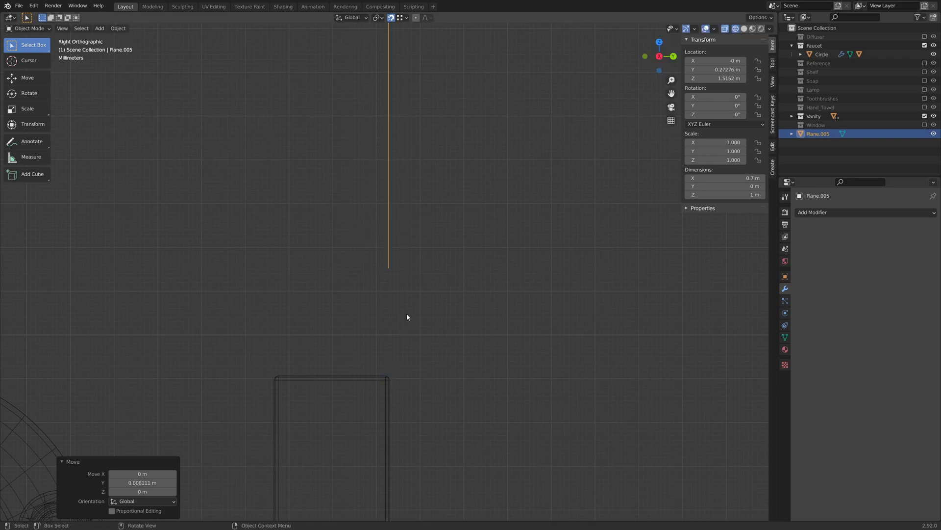
scroll(388, 287, "down", 2)
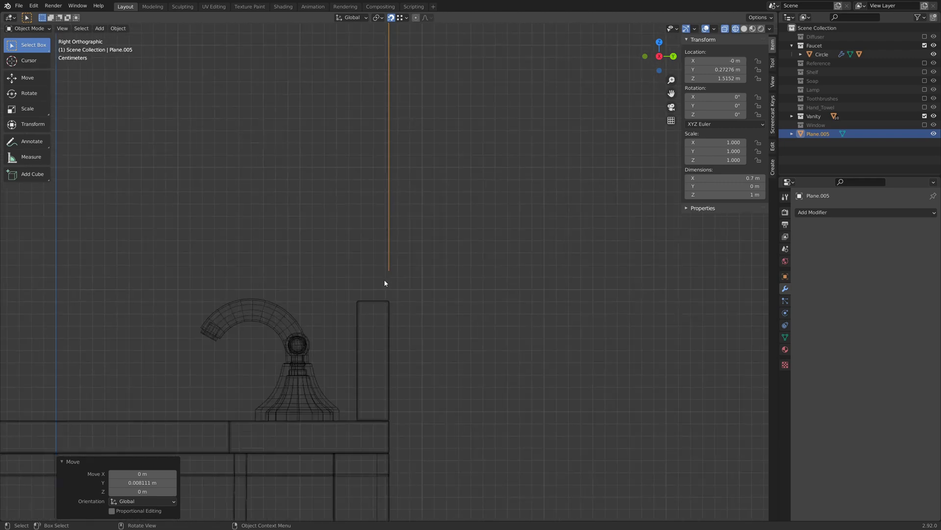
scroll(355, 208, "down", 2)
- Return to the front view with solid shading and frame the plane above the vanity
middle_click_drag(353, 191, 433, 186)
key("KP_1")
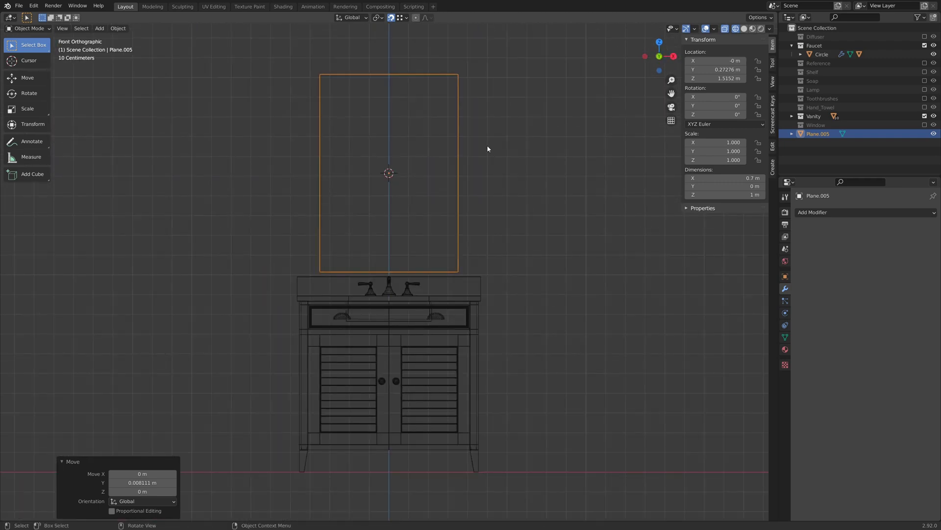
key("shift+z")
middle_click_drag(612, 27, 602, 100, "shift")
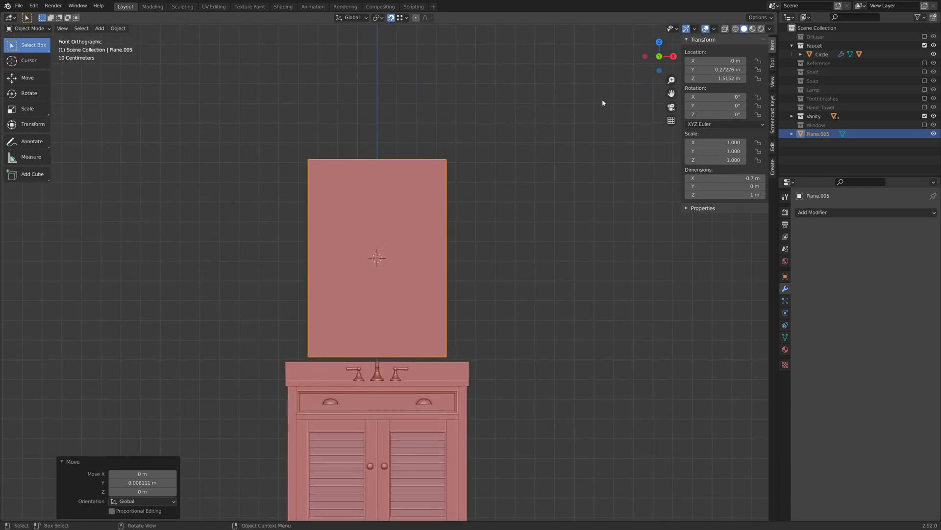
- Change the viewport's solid shading MatCap from the red material to the light grey one
left_click(770, 29)
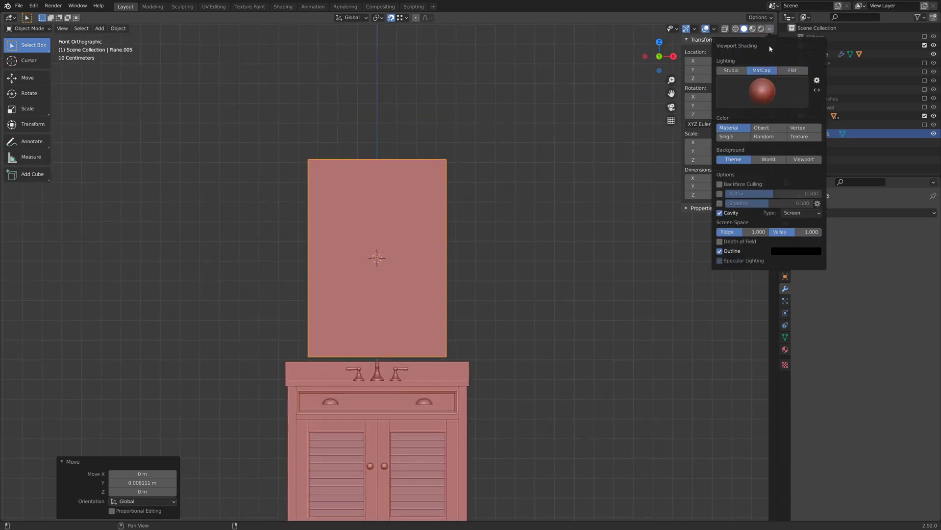
left_click(774, 92)
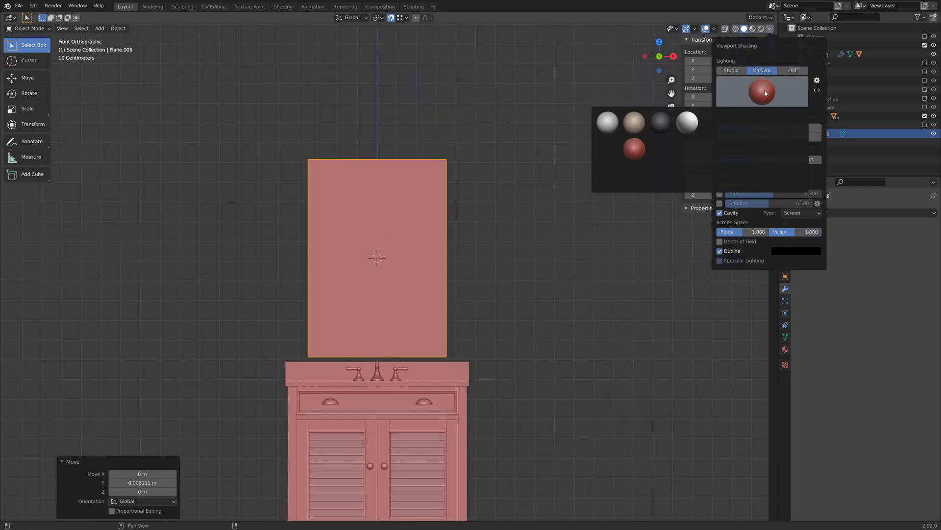
left_click(789, 92)
left_click(610, 120)
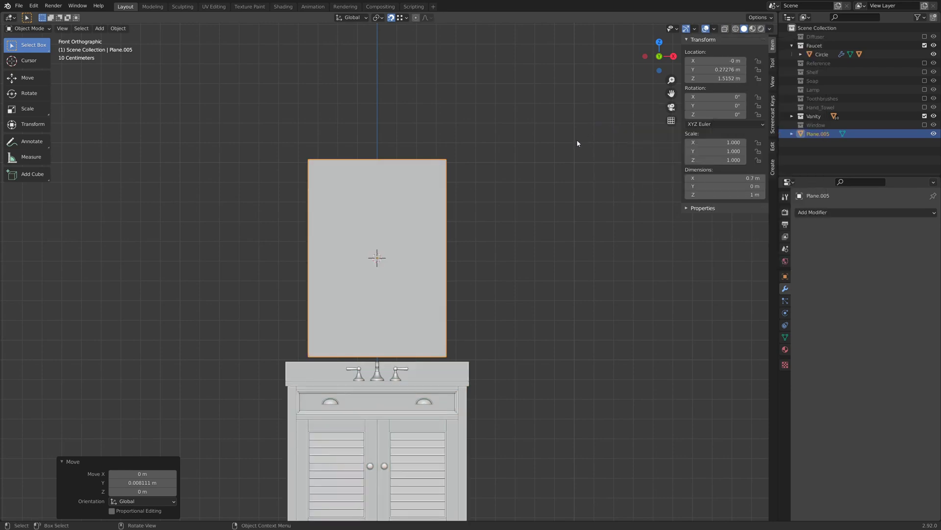
- In edit mode, inset the upright plane's face by about 0.077 m to form a frame border
middle_click_drag(570, 214, 530, 204, "shift")
scroll(529, 204, "up", 3)
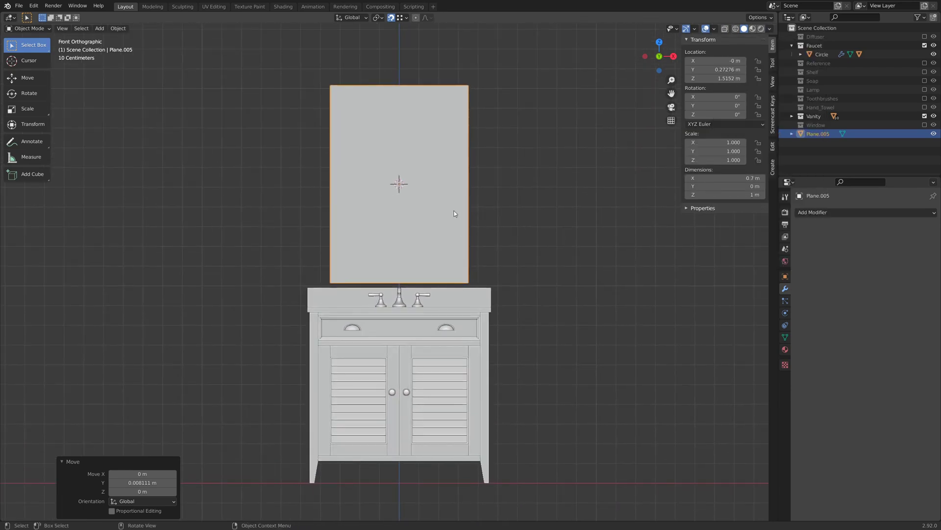
middle_click_drag(460, 143, 448, 262, "shift")
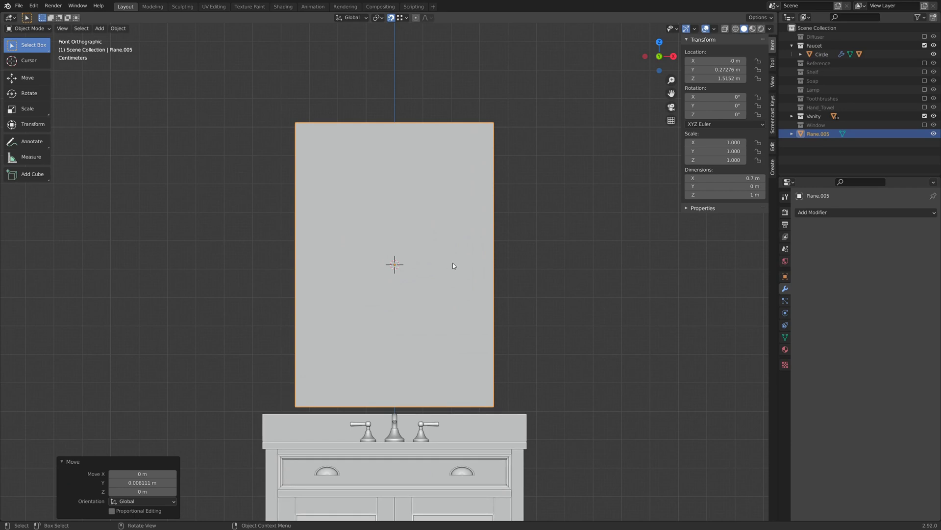
scroll(603, 299, "down", 2)
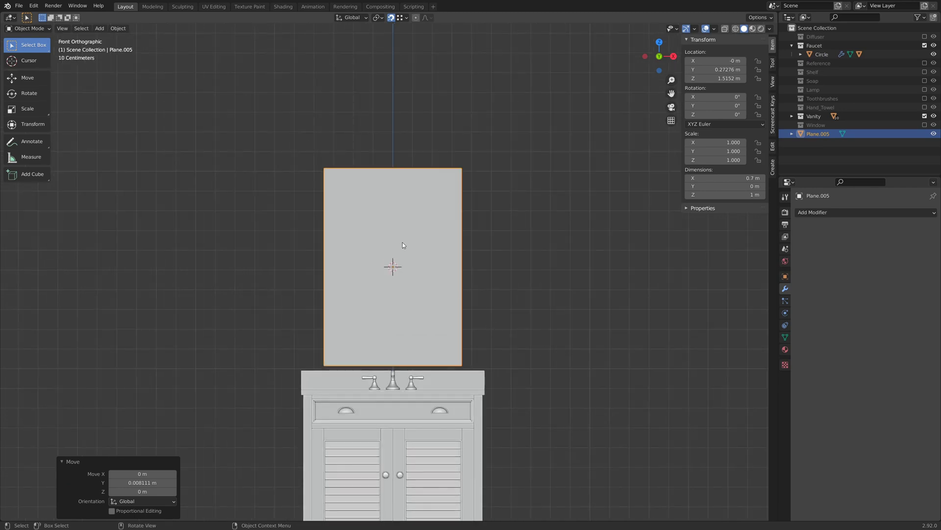
key("Tab")
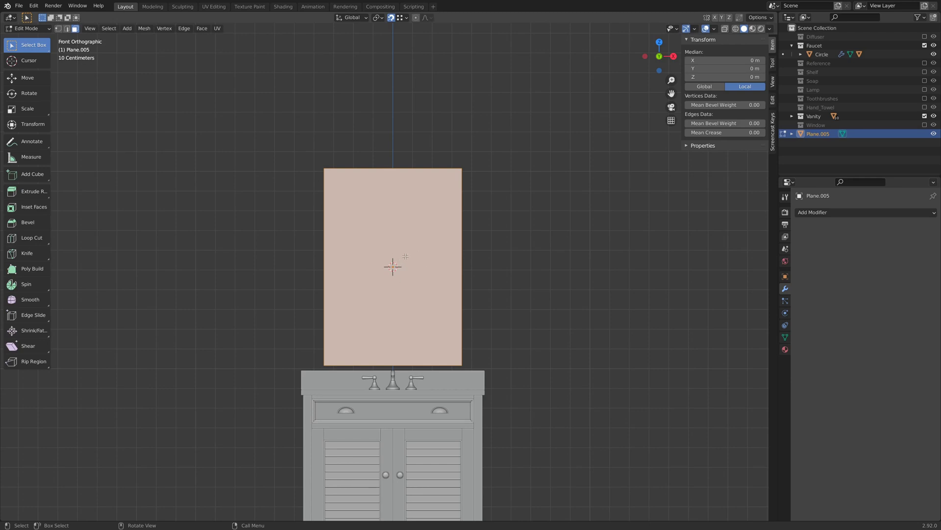
key("i")
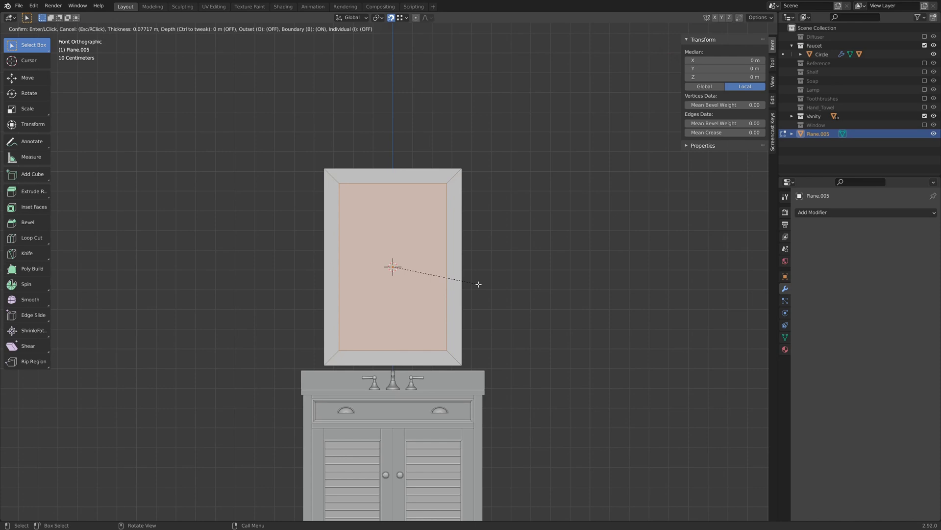
left_click(479, 284)
- Delete the inset inner face, leaving an open rectangular frame above the vanity
middle_click_drag(478, 284, 349, 215)
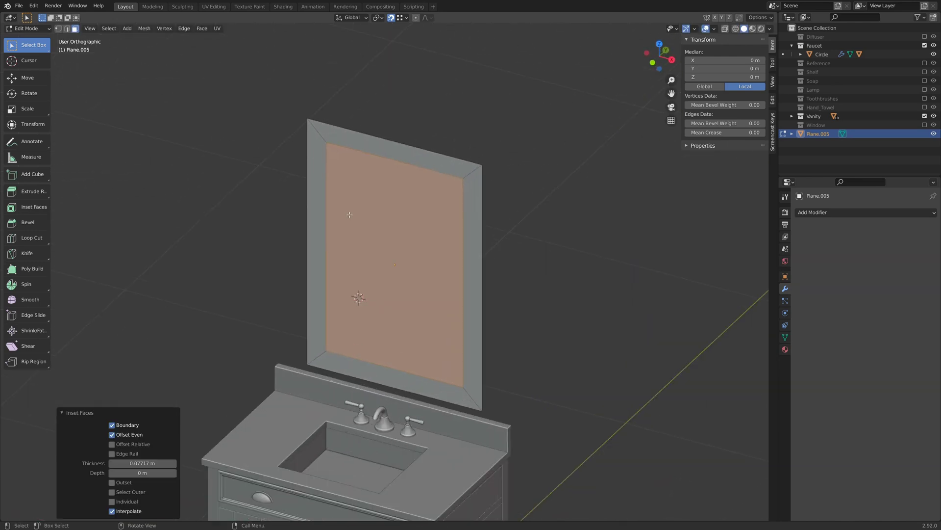
scroll(362, 212, "up", 1)
key("x")
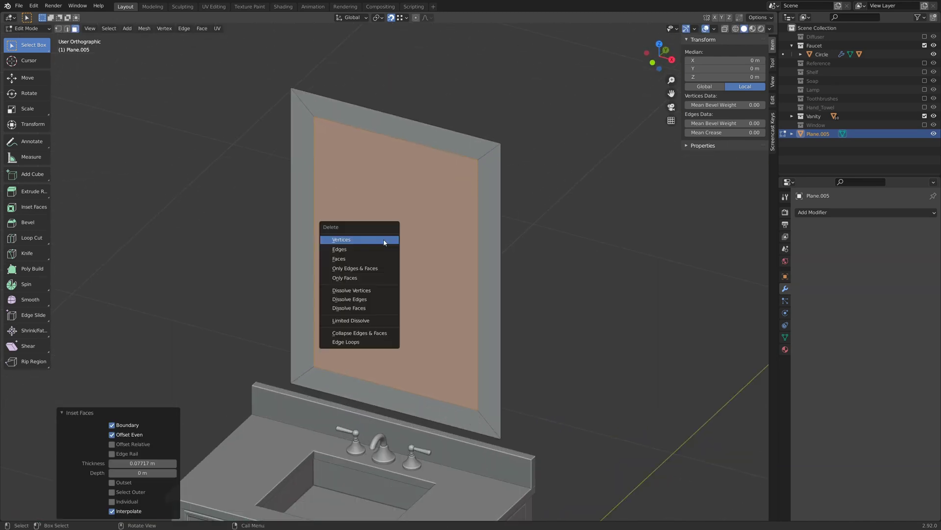
left_click(384, 240)
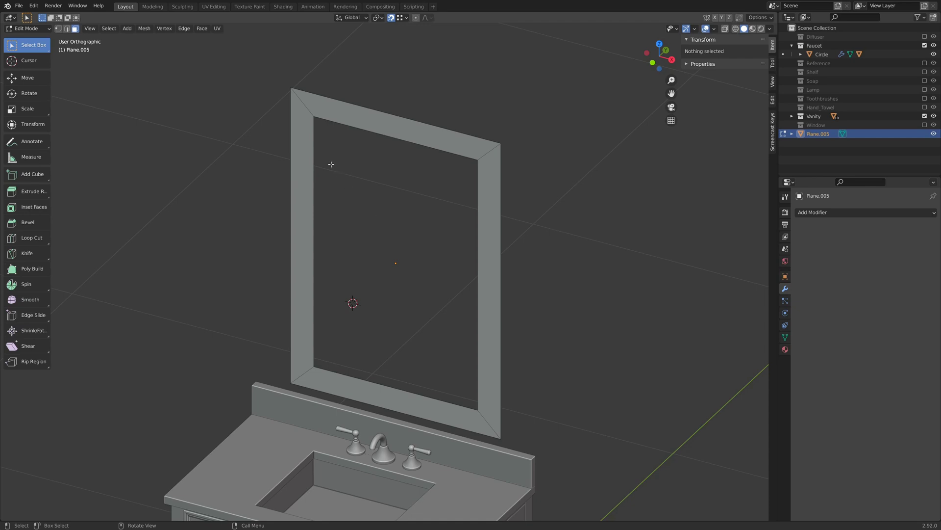
- Extrude all of the frame's faces forward by about 0.022 m to give it thickness
key("a")
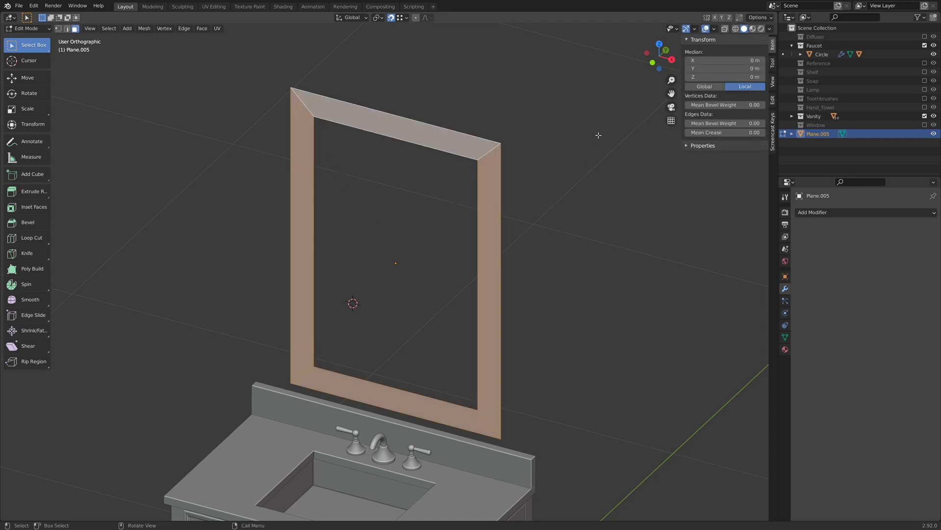
middle_click_drag(599, 138, 561, 160)
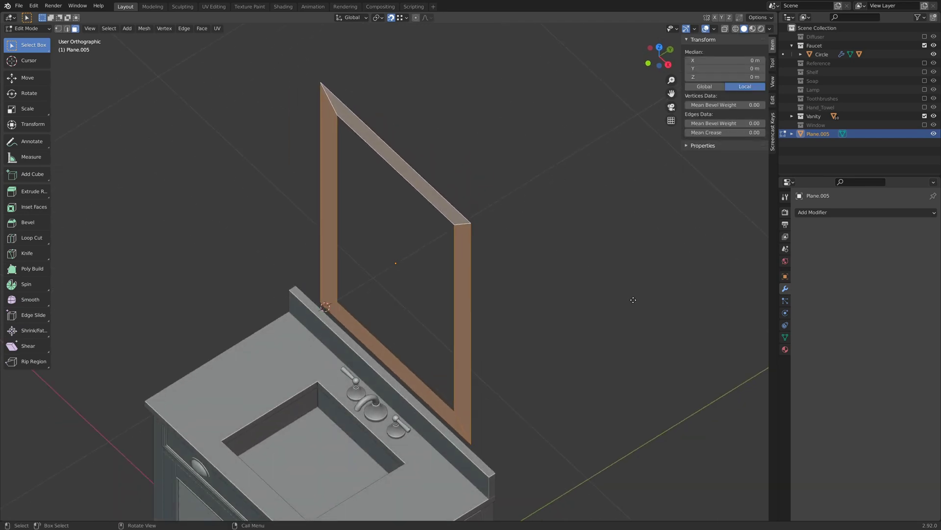
key("e")
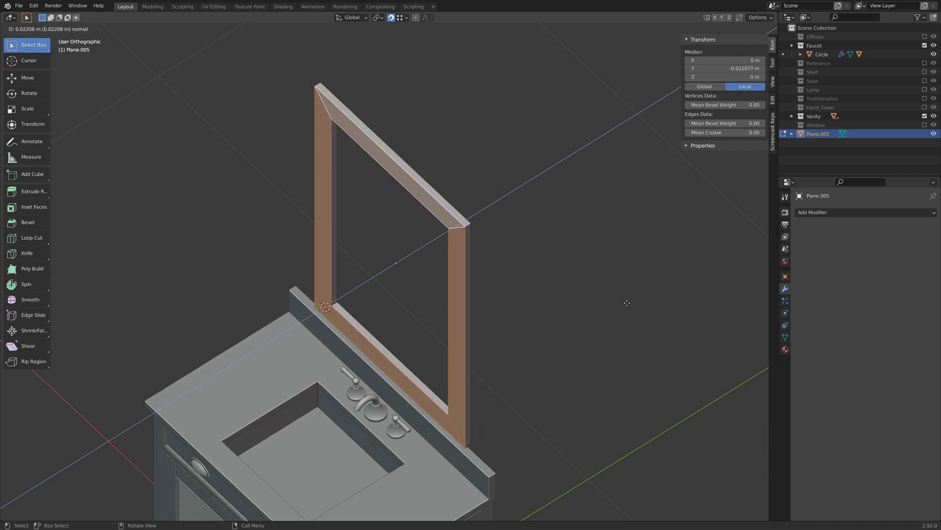
left_click(627, 303)
middle_click_drag(444, 346, 477, 236)
key("ctrl+r")
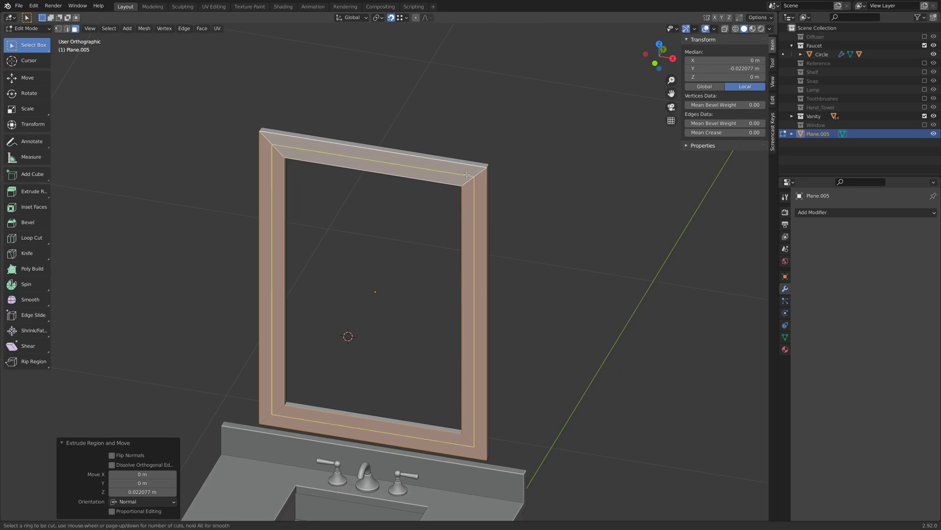
scroll(468, 181, "up", 2)
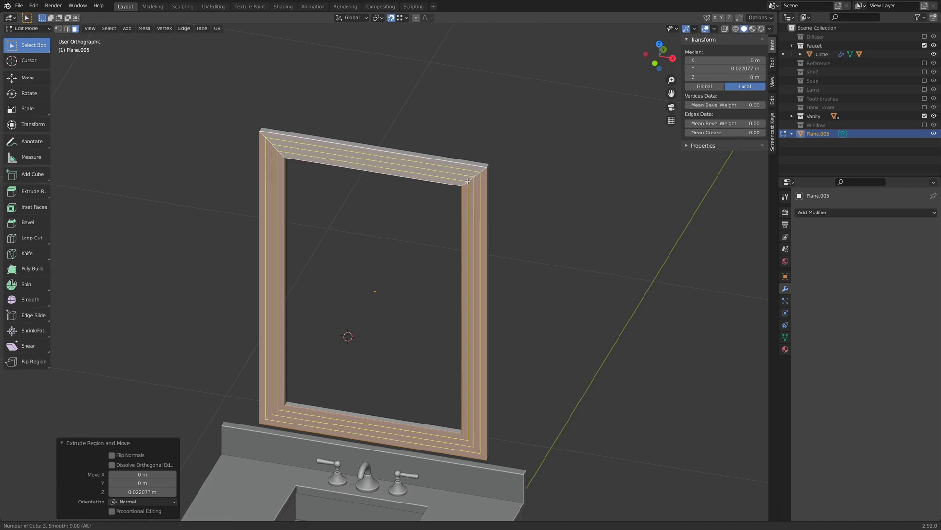
left_click(467, 181)
right_click(467, 181)
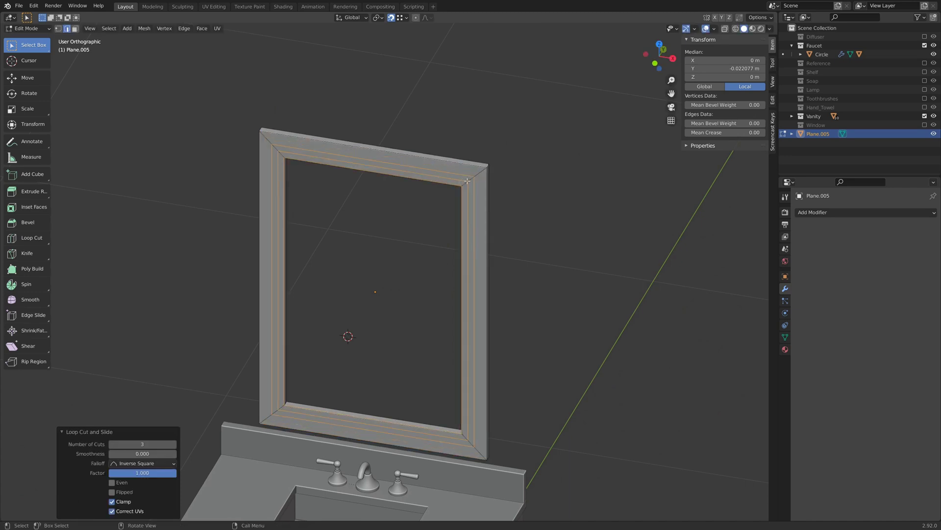
key("3")
key("a")
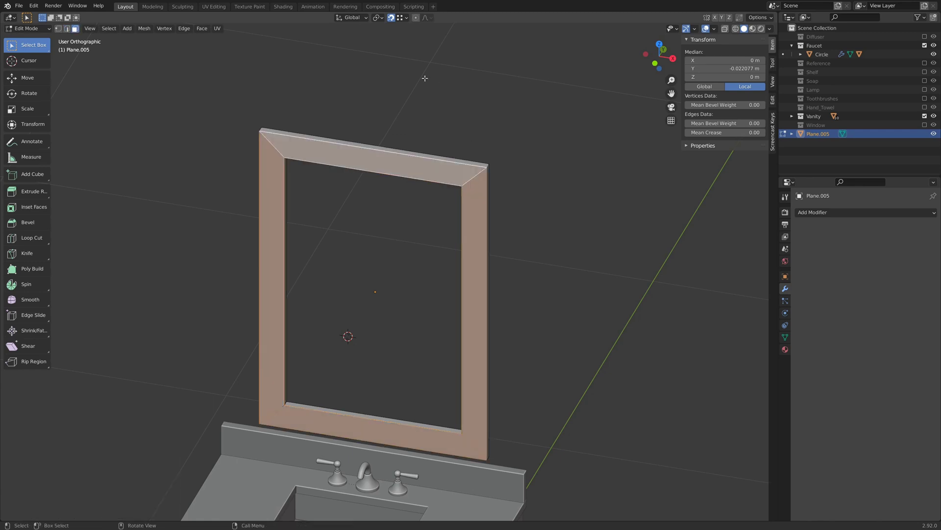
- Add three evenly spaced loop cuts running around the frame's border, without sliding them
key("ctrl+r")
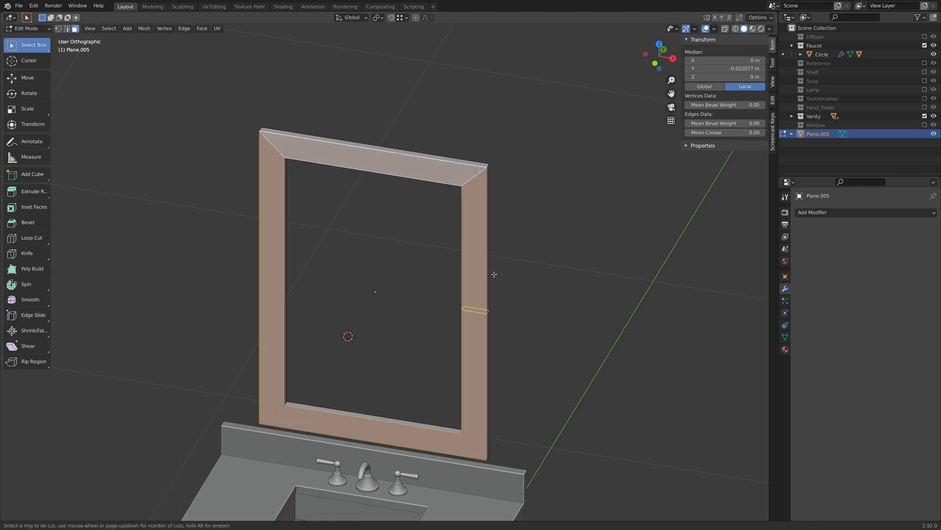
scroll(470, 183, "up", 1)
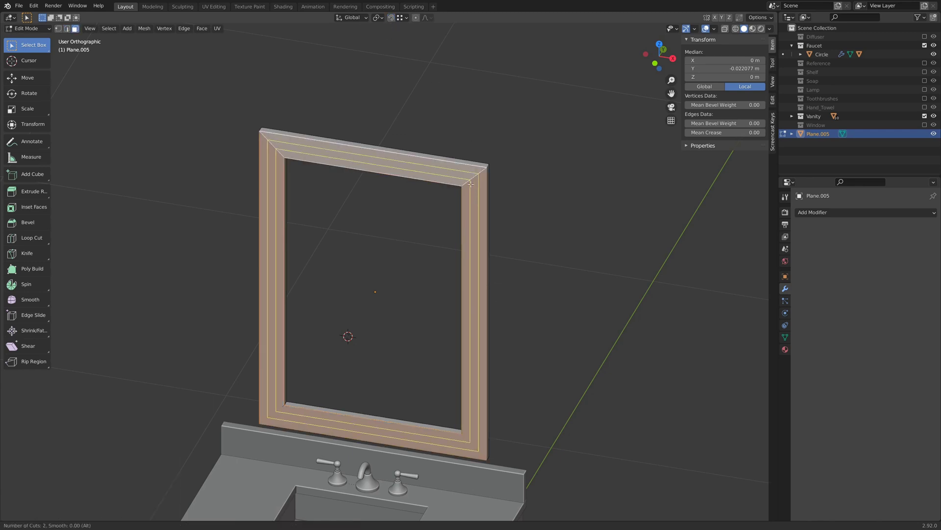
scroll(471, 184, "up", 1)
left_click(470, 183)
right_click(470, 183)
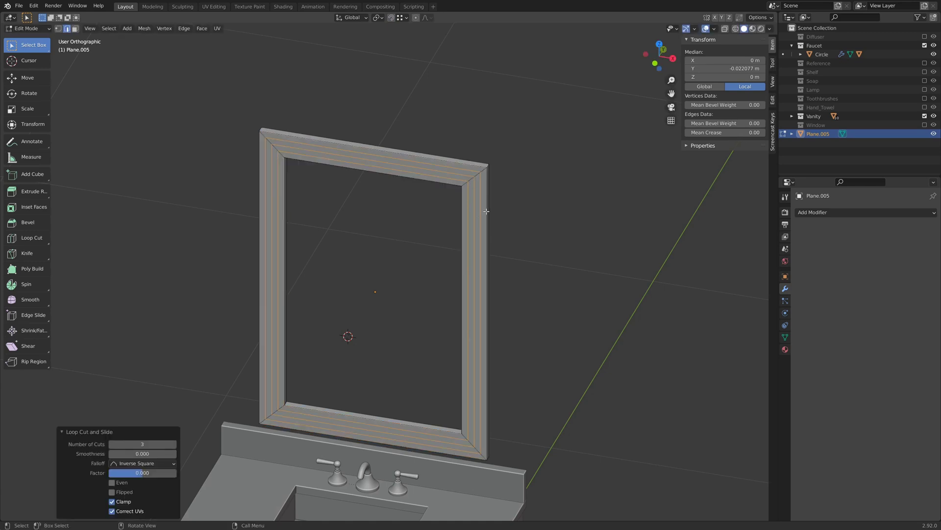
- Move the outermost edge loop on the frame's front about 0.0126 m forward along negative Y
middle_click_drag(487, 212, 546, 221)
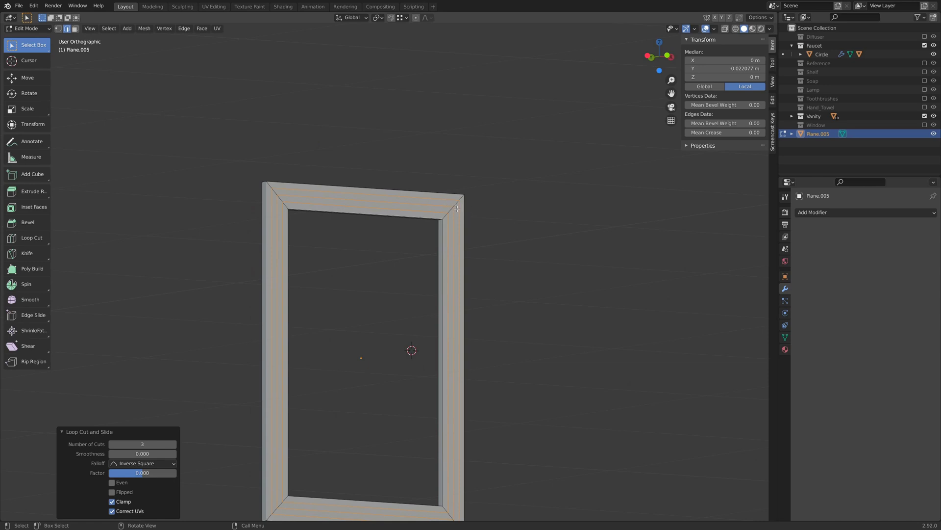
middle_click_drag(457, 208, 587, 244)
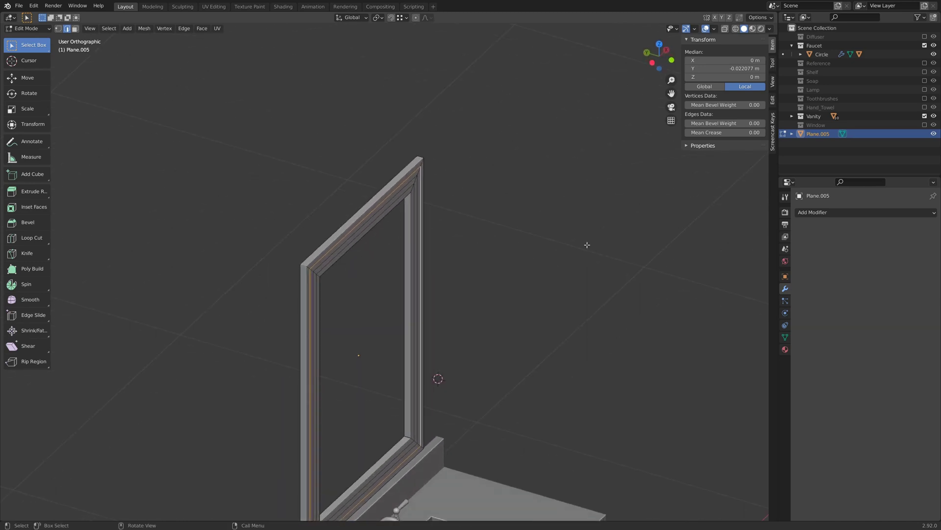
key("g")
key("y")
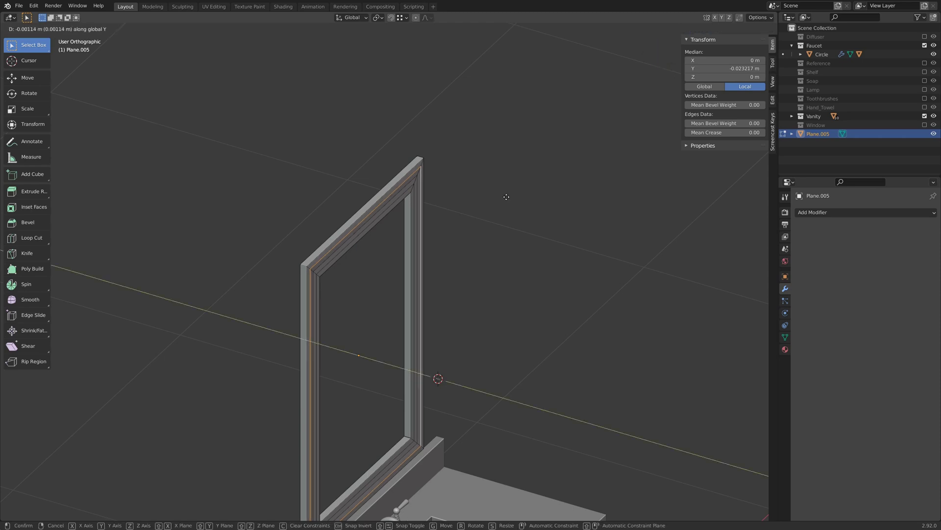
left_click(509, 199)
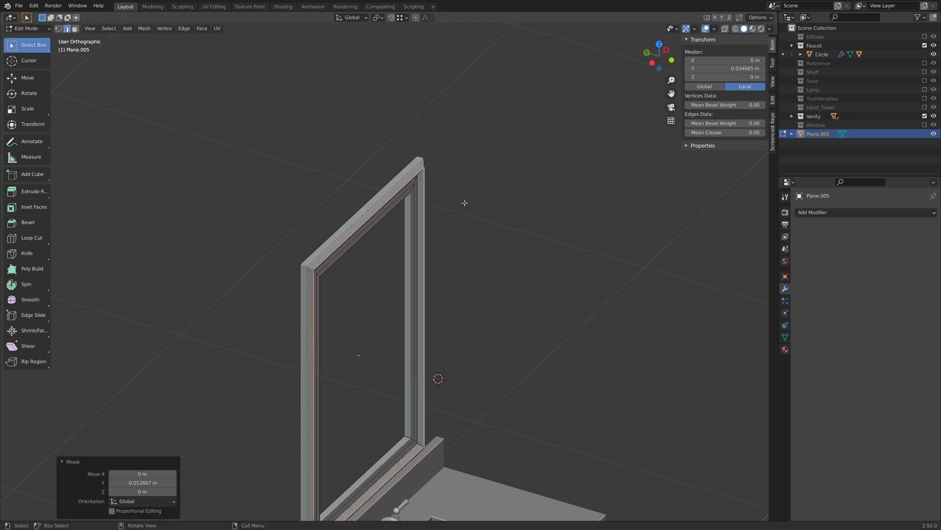
- Move the next edge loop inward about 0.005 m forward along negative Y and return to object mode
key("ctrl+z")
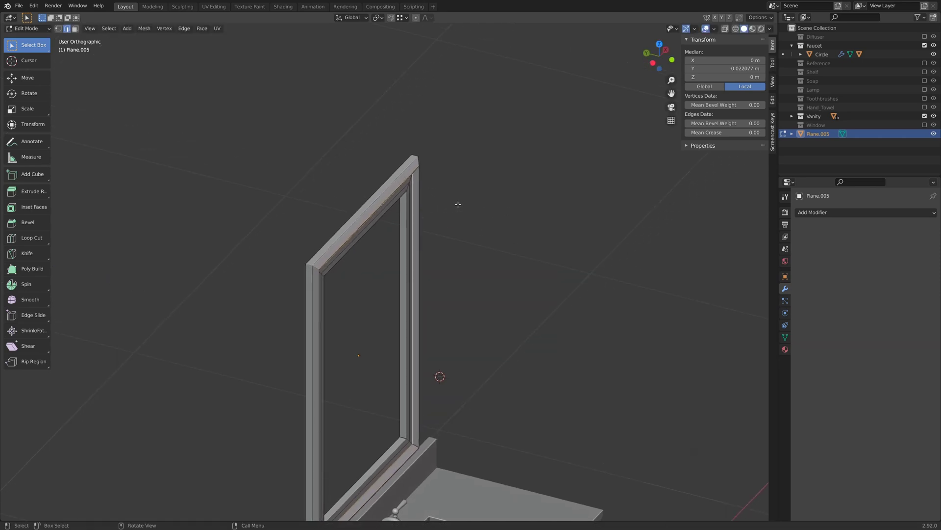
key("g")
key("y")
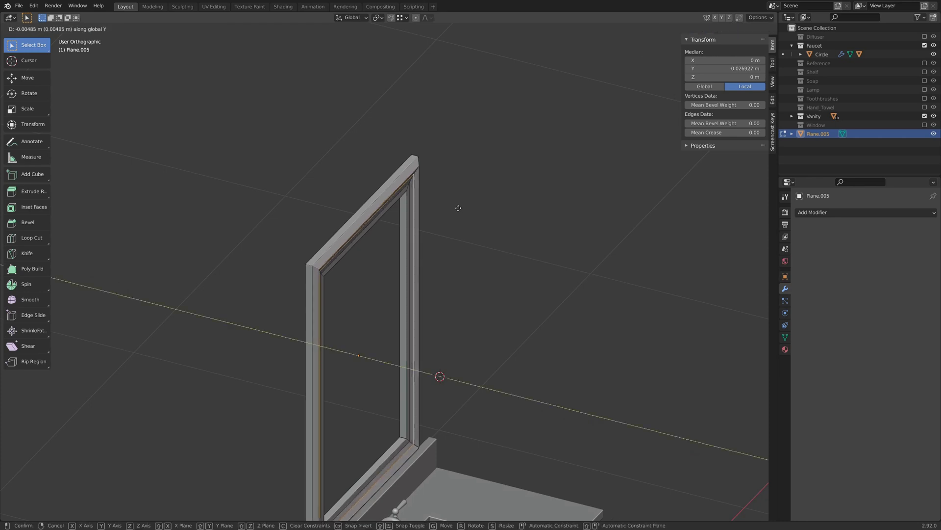
left_click(459, 209)
middle_click_drag(459, 209, 397, 265)
key("Tab")
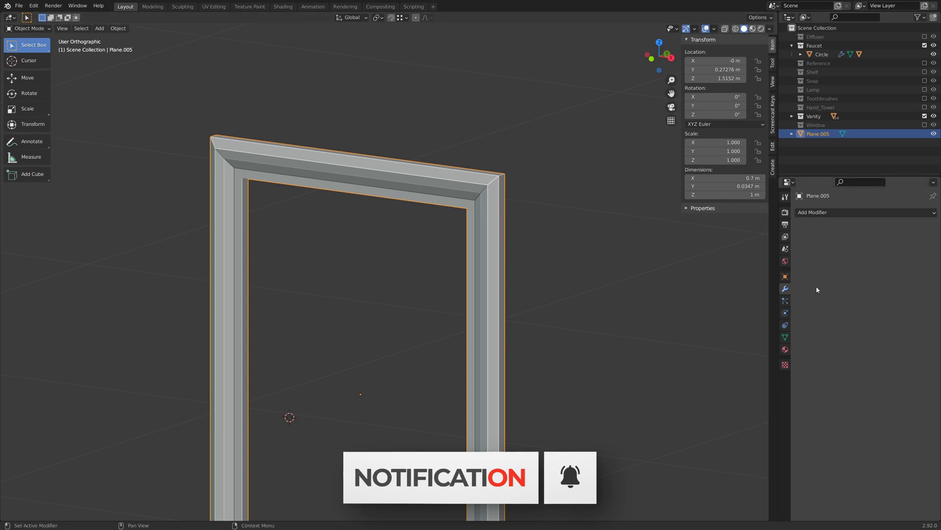
- Add a Bevel modifier to the frame with 2 segments and an amount of 0.001 m
left_click(825, 213)
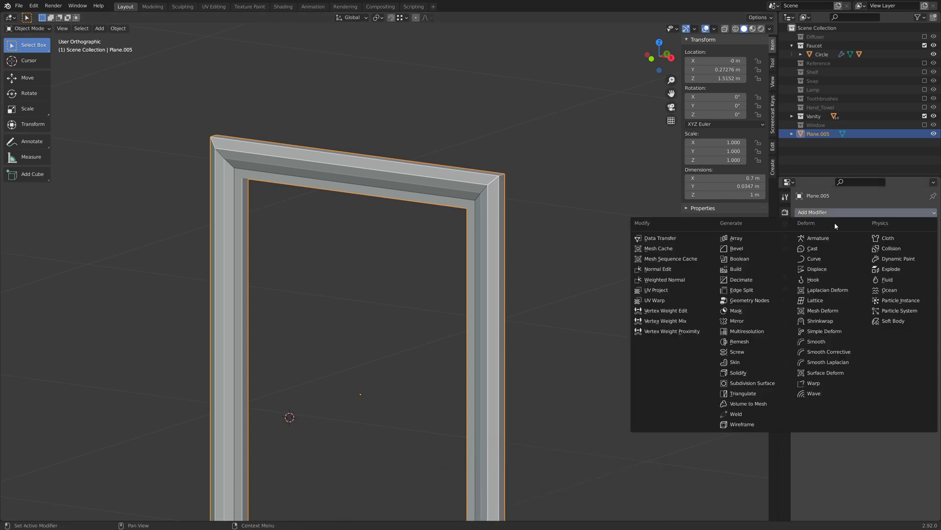
left_click(736, 248)
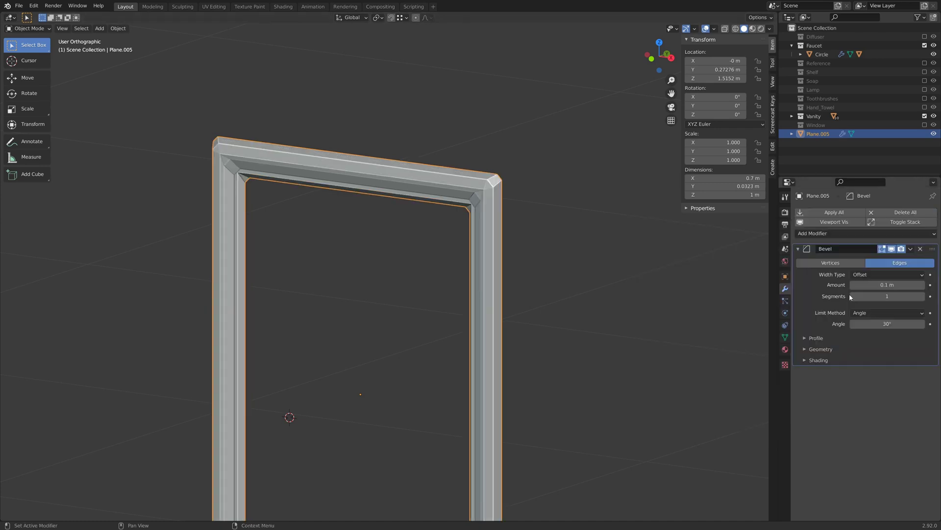
left_click(921, 296)
left_click(891, 283)
key("BackSpace")
type(".00")
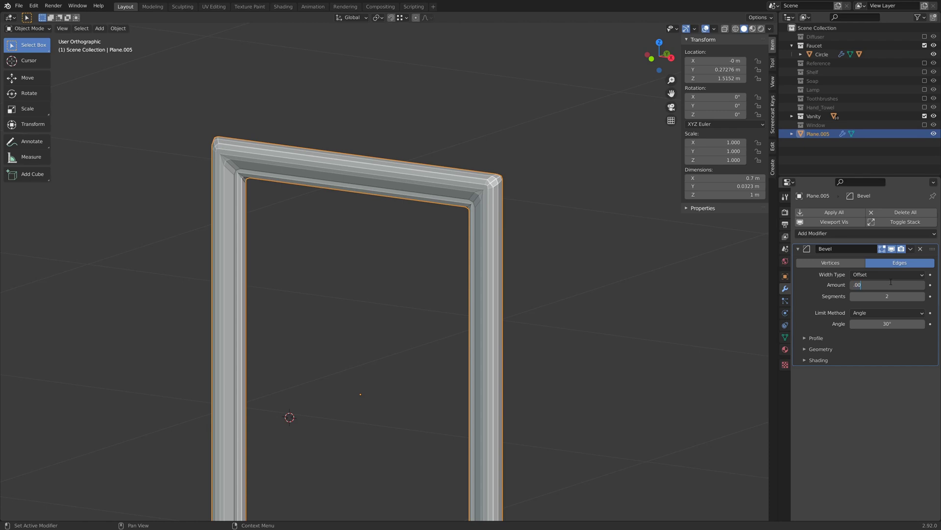
type("1")
key("Return")
- Add a Subdivision modifier at level 2 to the frame and inspect its shape
middle_click_drag(480, 232, 381, 322)
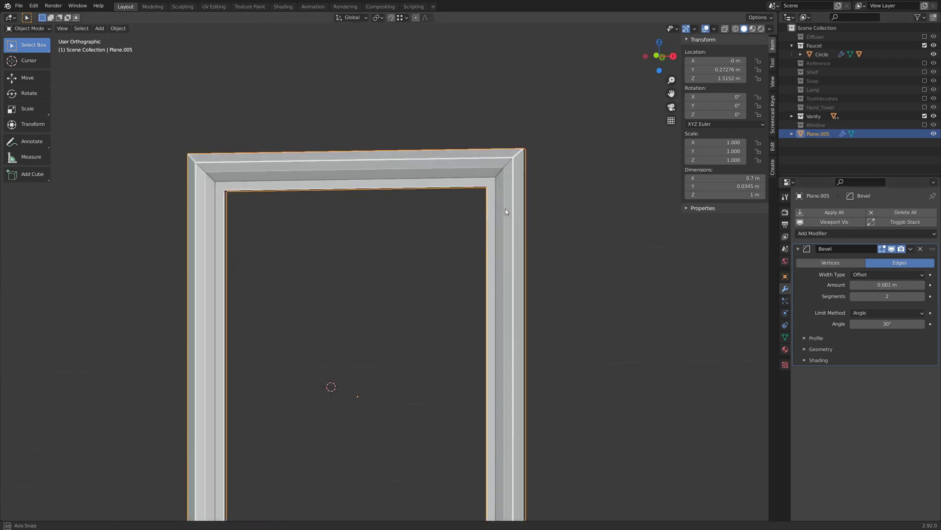
key("ctrl+2")
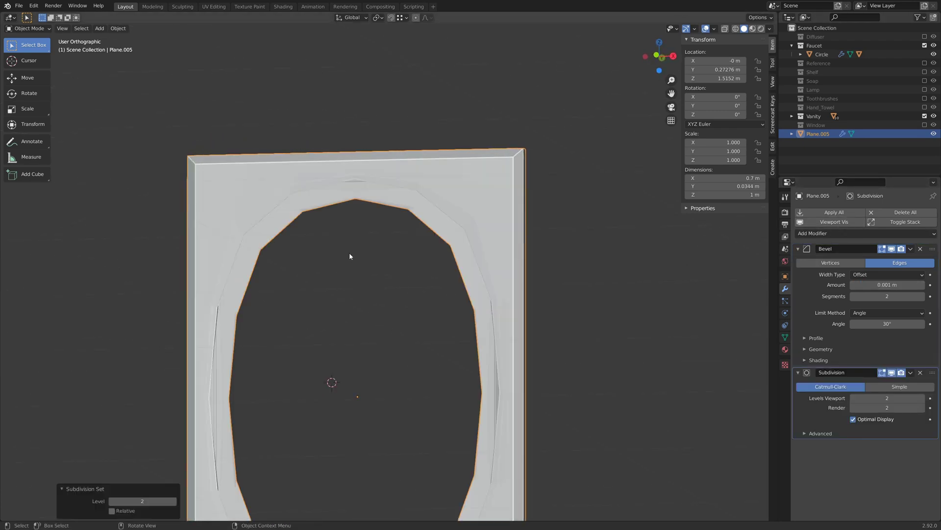
middle_click_drag(348, 256, 388, 278)
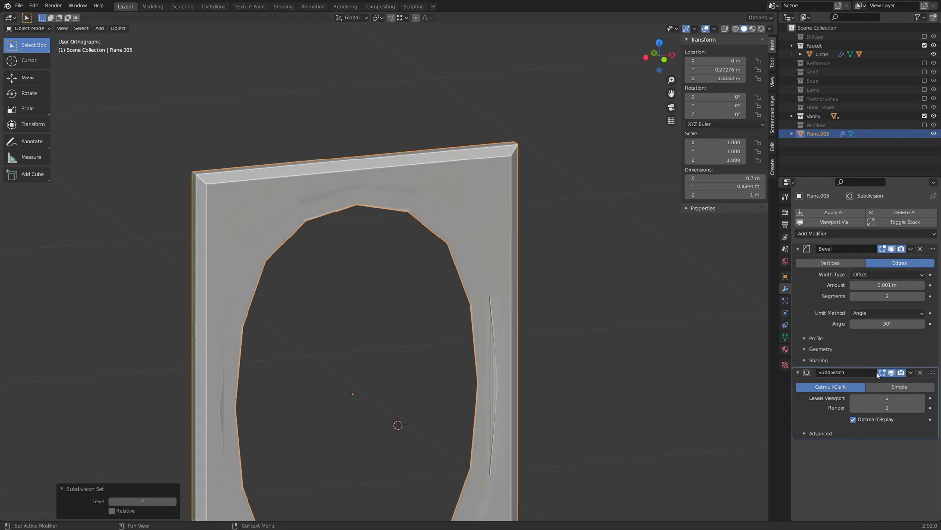
- Limit the frame's Bevel modifier by weight and give the edges at all four mitred corners a mean bevel weight of 1
left_click(875, 313)
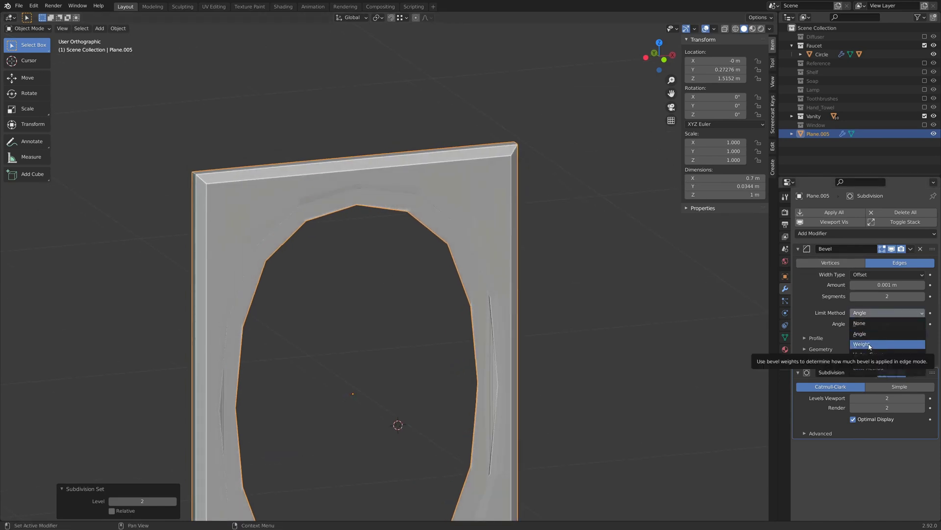
left_click(876, 344)
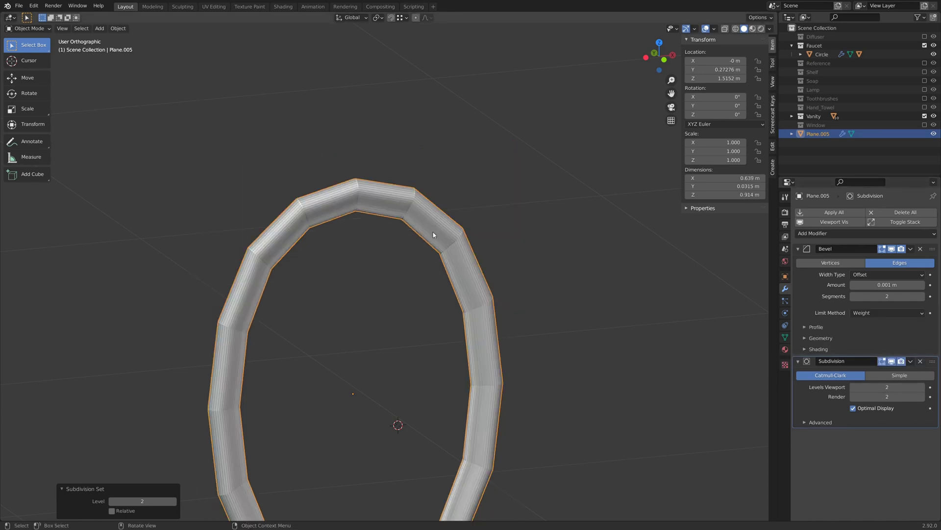
key("Tab")
left_click(510, 163, "alt")
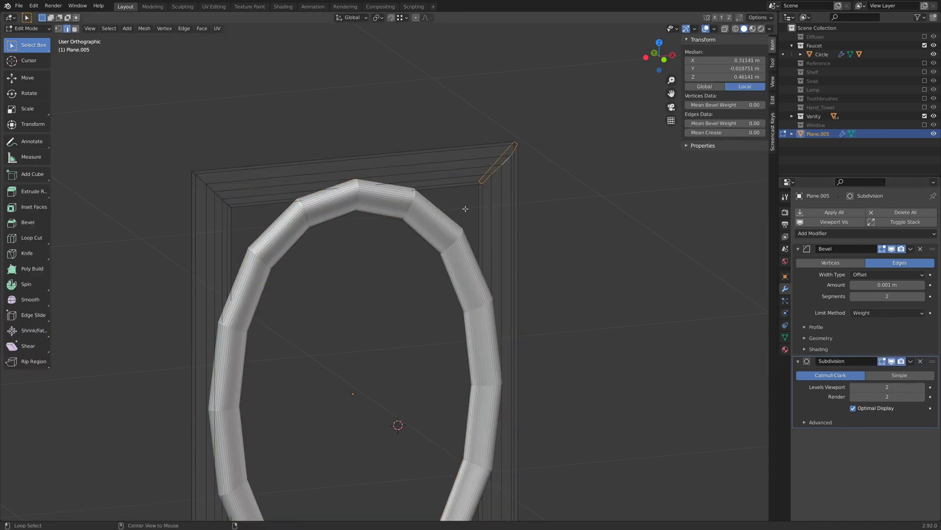
left_click(205, 182, "alt+shift")
middle_click_drag(377, 434, 396, 192, "shift")
left_click(512, 358, "alt+shift")
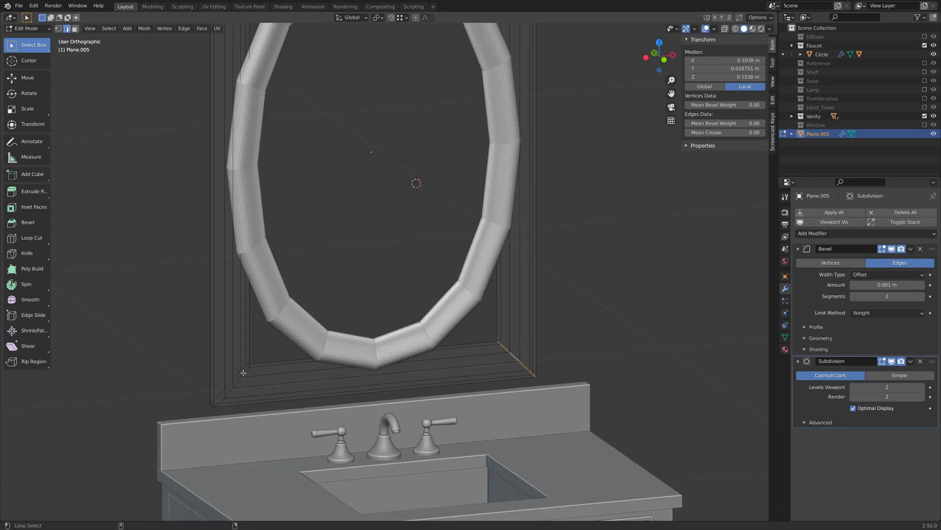
left_click(243, 373, "alt+shift")
key("KP_Decimal")
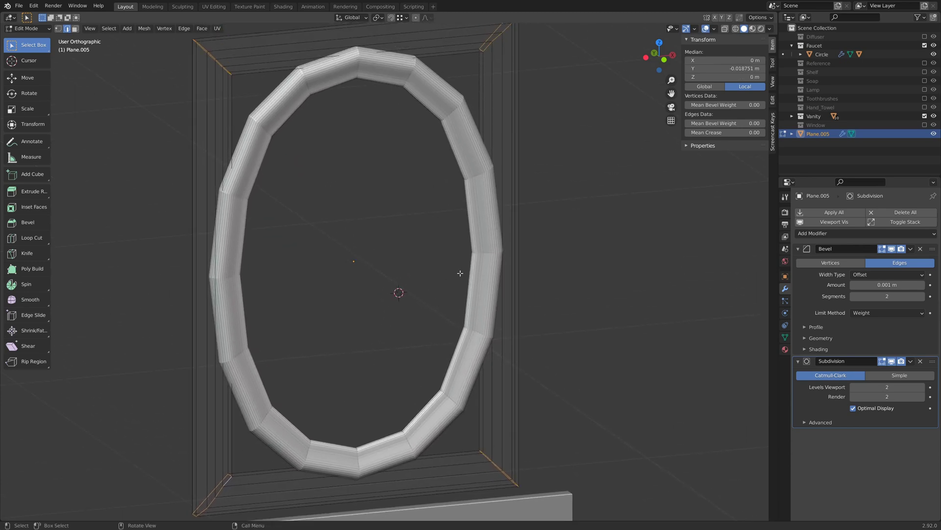
scroll(461, 273, "down", 1)
middle_click_drag(460, 273, 463, 298, "shift")
left_click_drag(739, 124, 765, 123)
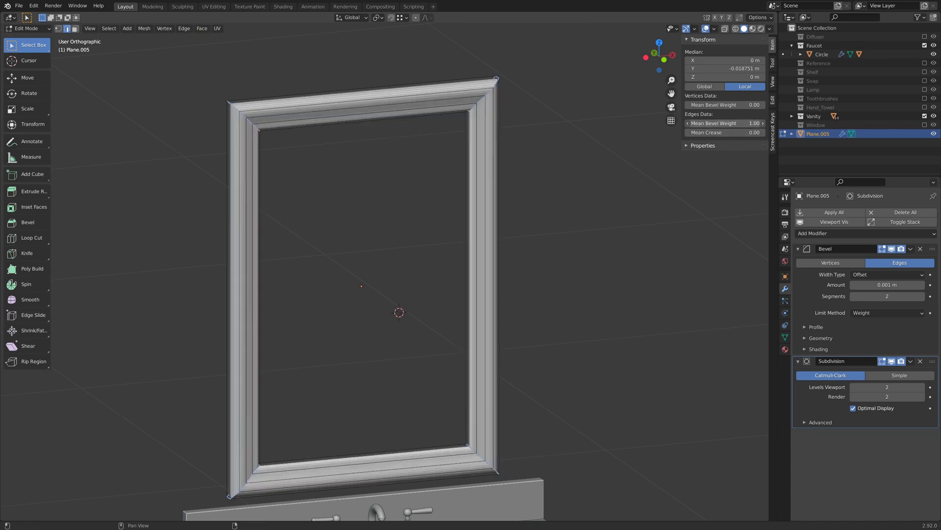
- Give the edge loop around the frame's outer back perimeter a mean bevel weight of 0.99
key("Tab")
middle_click_drag(396, 157, 460, 158)
scroll(337, 141, "up", 3)
key("Tab")
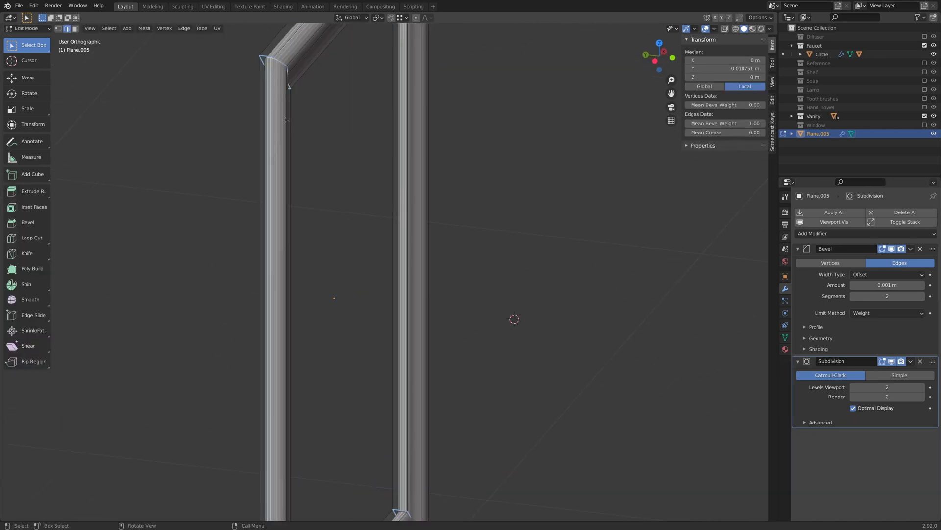
left_click(258, 73, "alt")
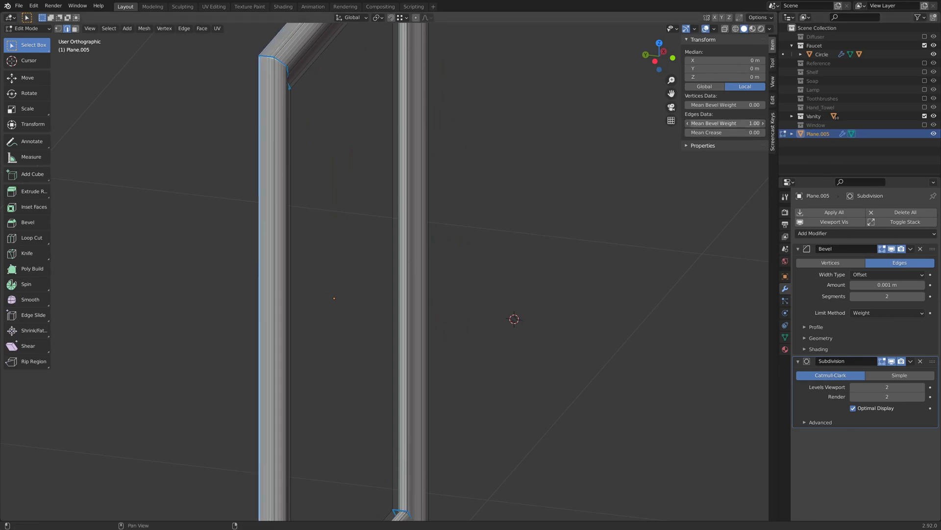
left_click_drag(726, 123, 720, 123)
key("Tab")
- Give the front and back edge loops around the frame's inner opening a mean bevel weight of 1
scroll(360, 185, "down", 2)
middle_click_drag(368, 186, 271, 141)
key("Tab")
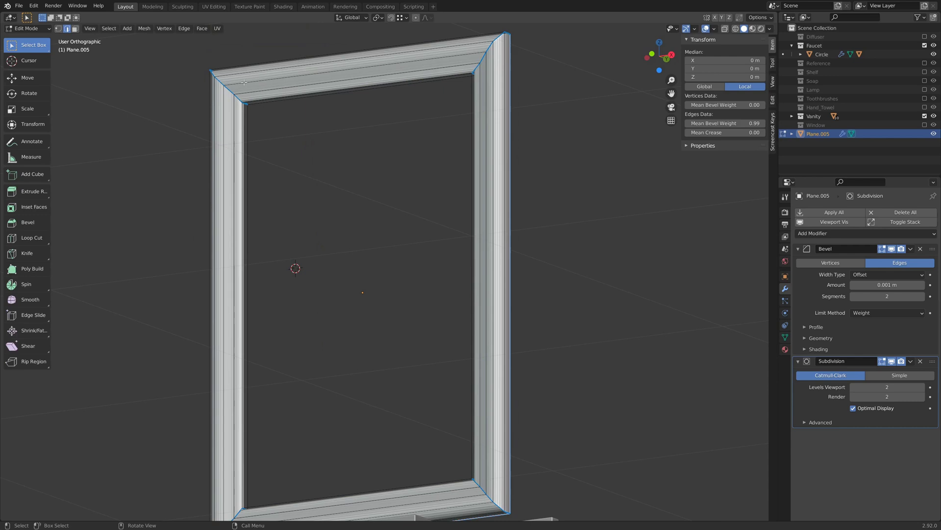
left_click(250, 109, "alt")
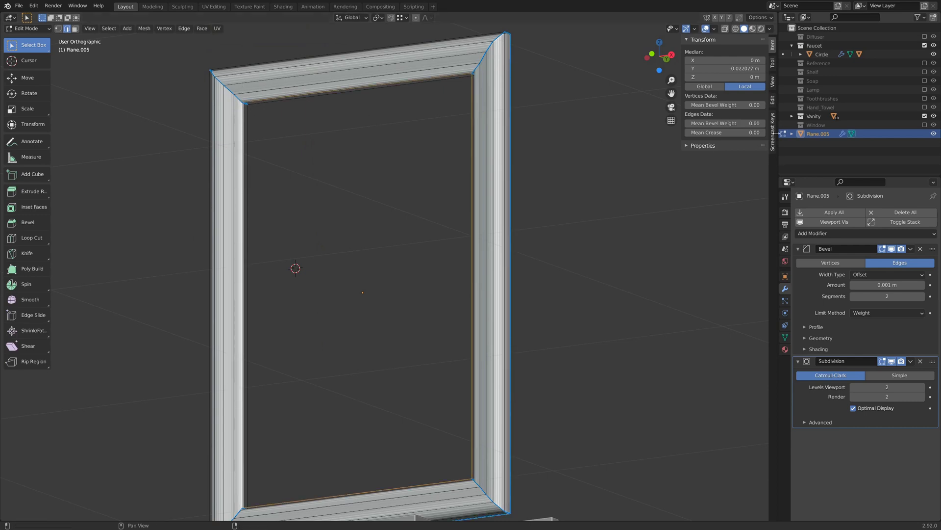
left_click(269, 104, "alt")
left_click_drag(726, 124, 763, 124)
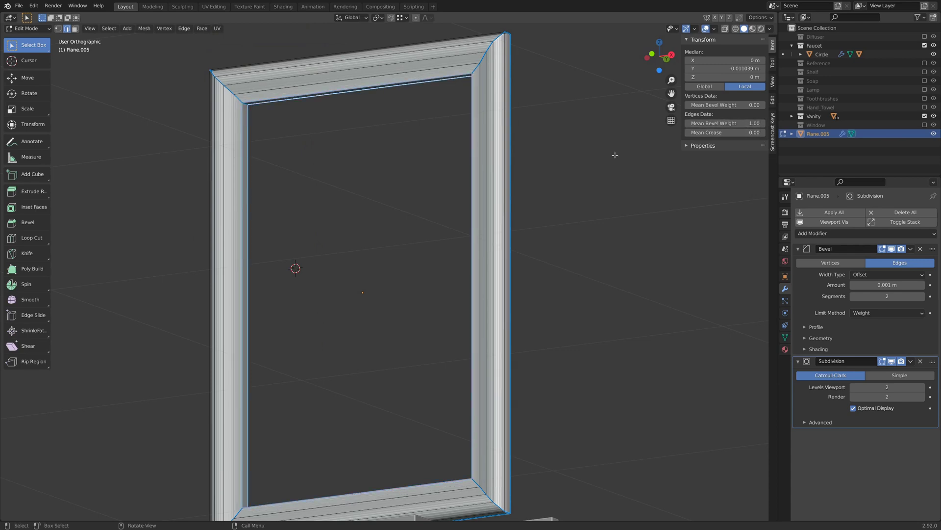
- Shade the frame smooth in object mode and inspect its surface
key("Tab")
right_click(434, 75)
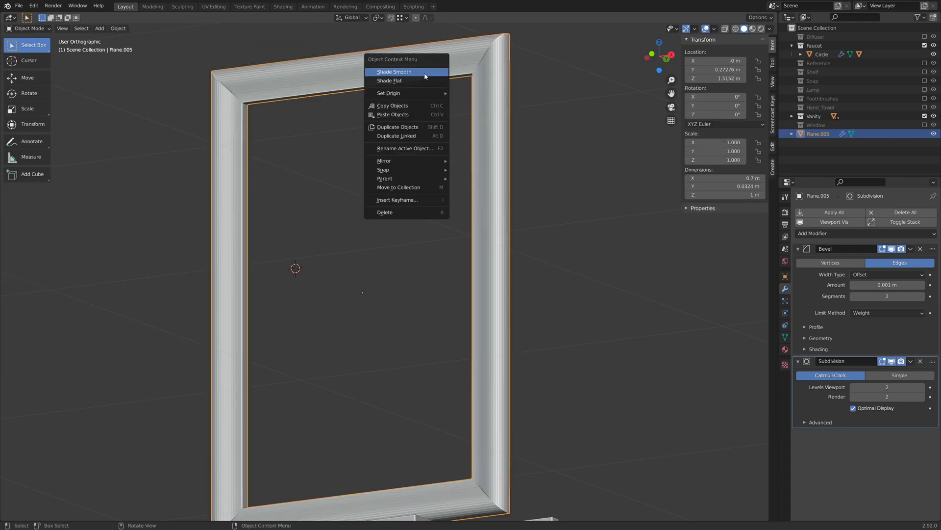
left_click(425, 76)
middle_click_drag(487, 62, 484, 176)
- Add centred vertical loop cuts across the frame's top and bottom rails in front view
key("Tab")
key("KP_1")
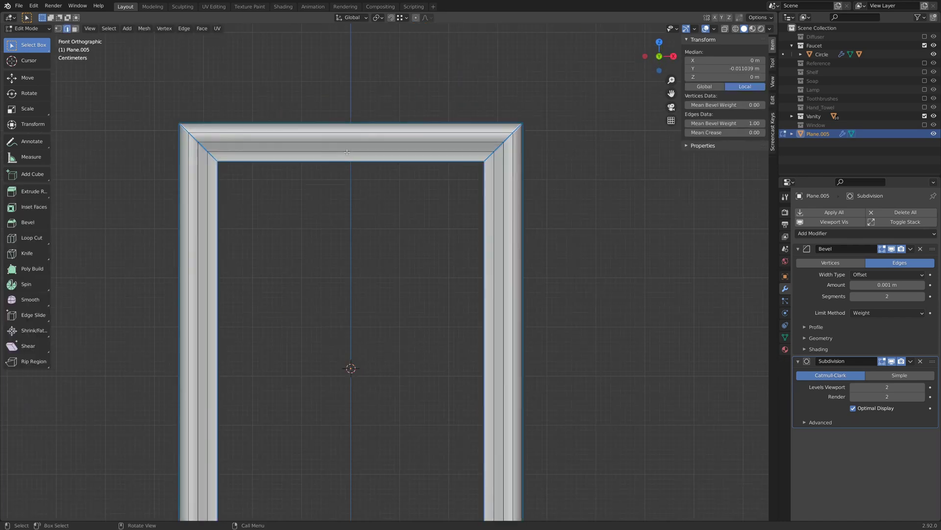
key("ctrl+r")
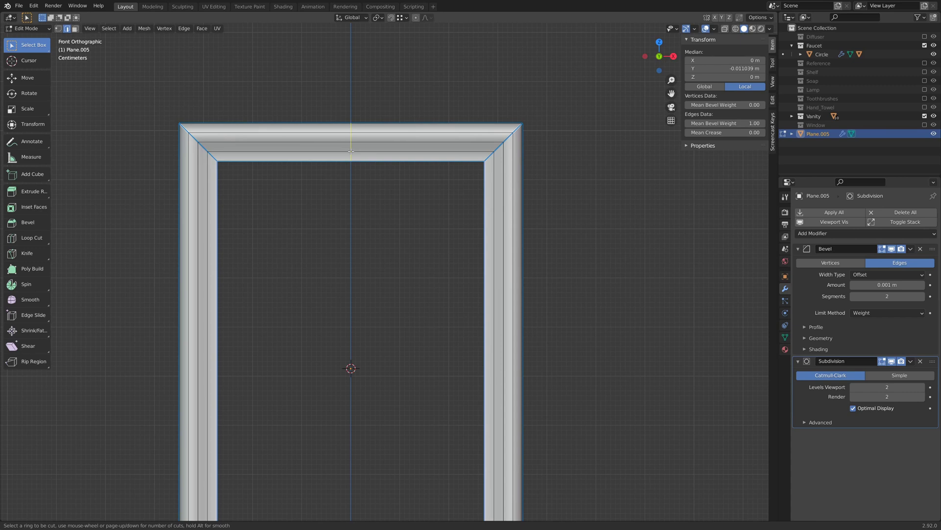
left_click(351, 152)
right_click(351, 151)
scroll(370, 255, "down", 2)
middle_click_drag(380, 326, 388, 262, "shift")
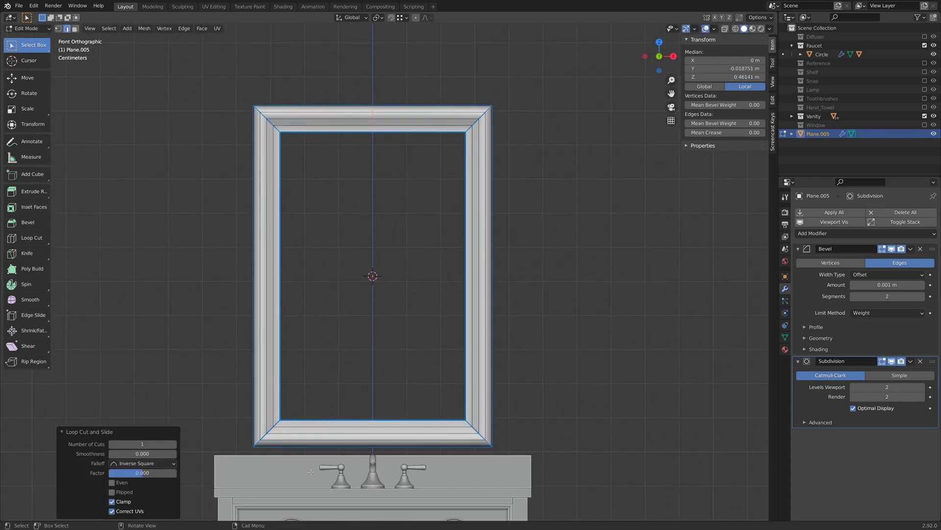
left_click(375, 435)
- Add a loop cut across the right half of the bottom rail, slid evenly toward the corner by a factor of about 0.56
key("ctrl+r")
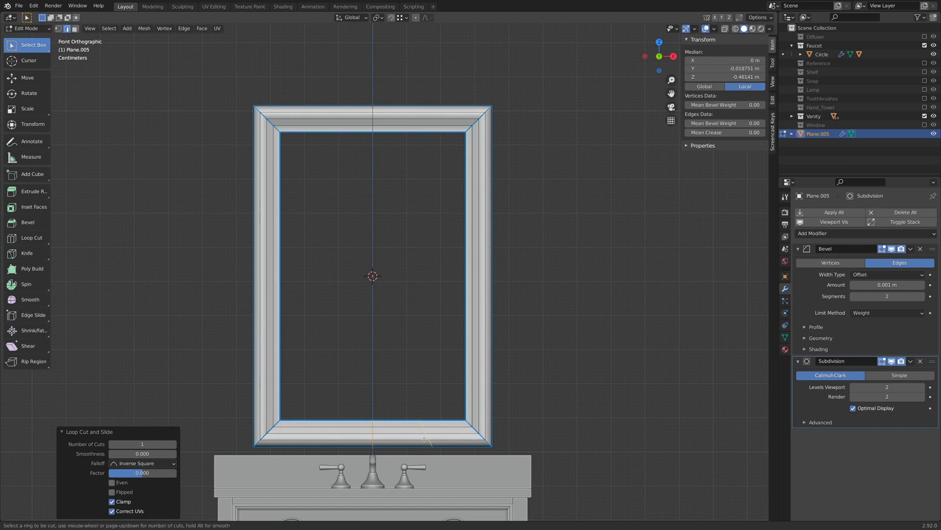
left_click(424, 439)
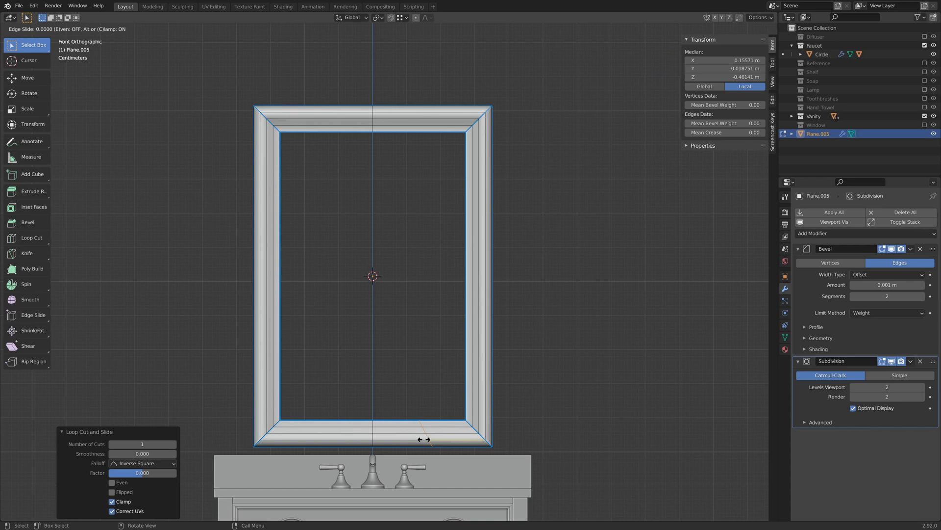
key("e")
key("f")
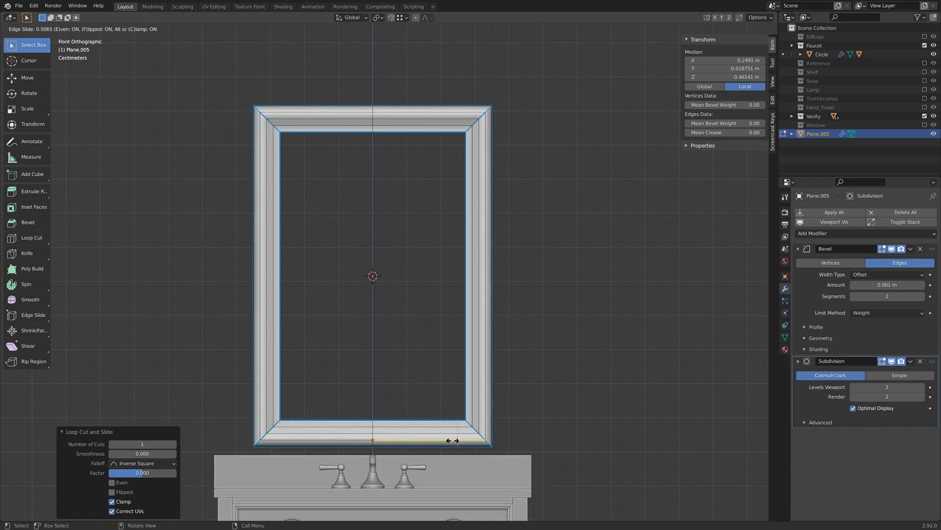
left_click(455, 440)
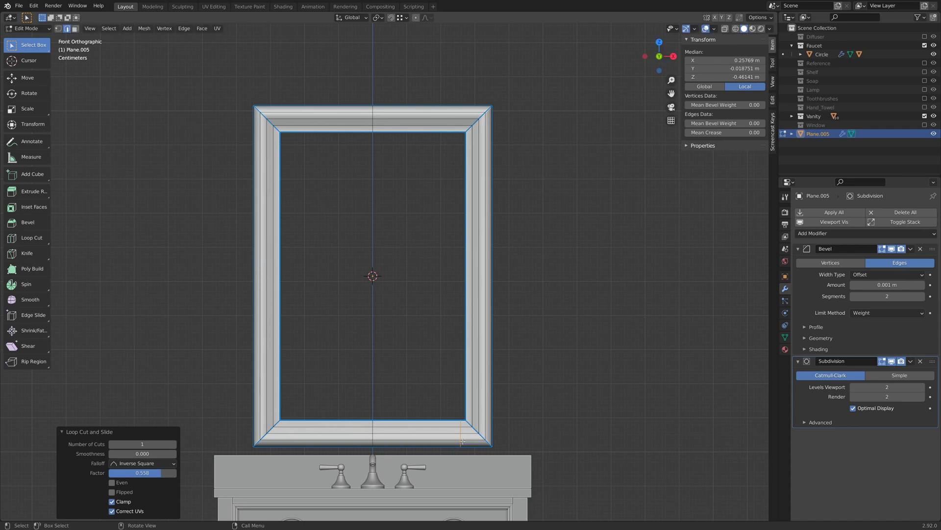
- Add a loop cut across the right half of the top rail and snap it along X into line with the bottom rail's cut
key("ctrl+r")
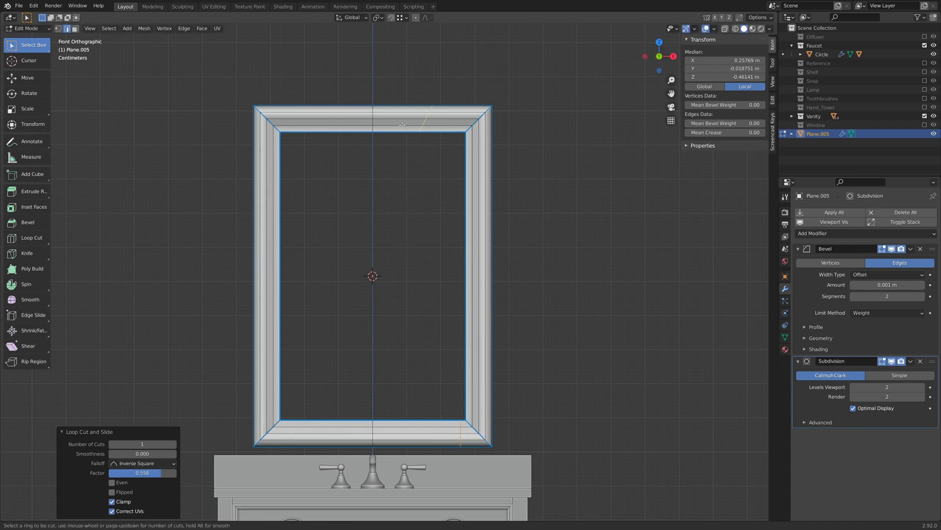
left_click(403, 124)
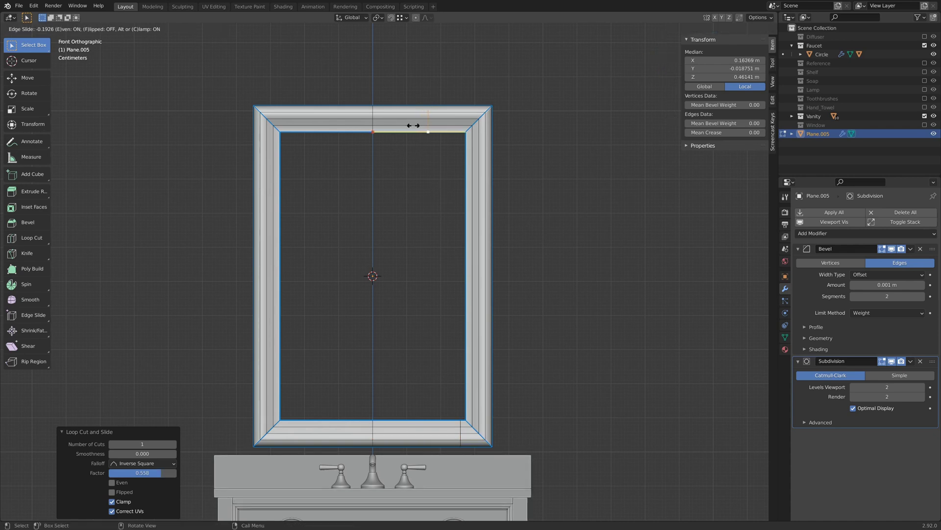
left_click(409, 169)
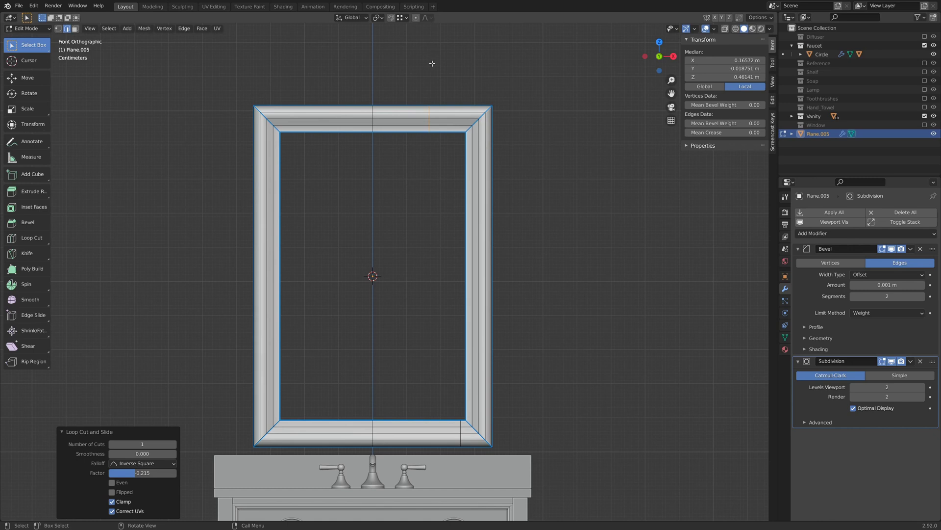
key("shift+Tab")
key("g")
key("x")
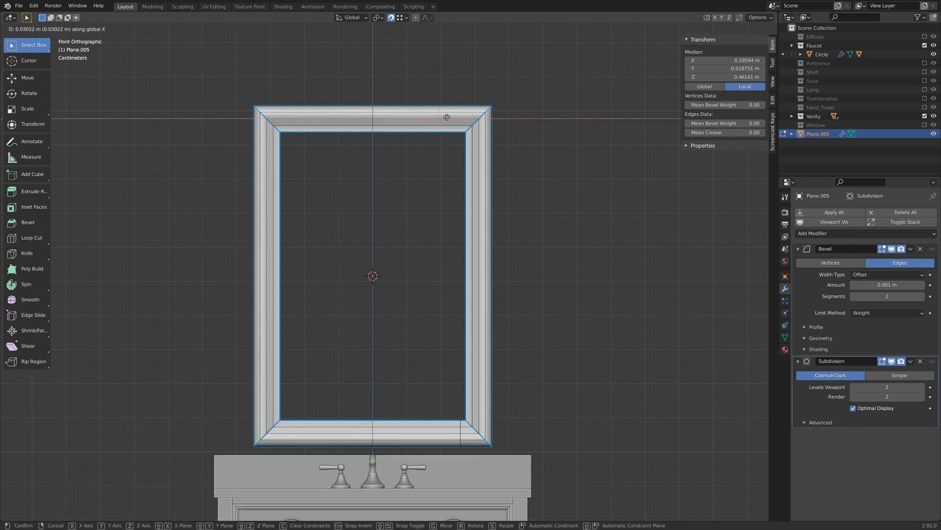
left_click(459, 399)
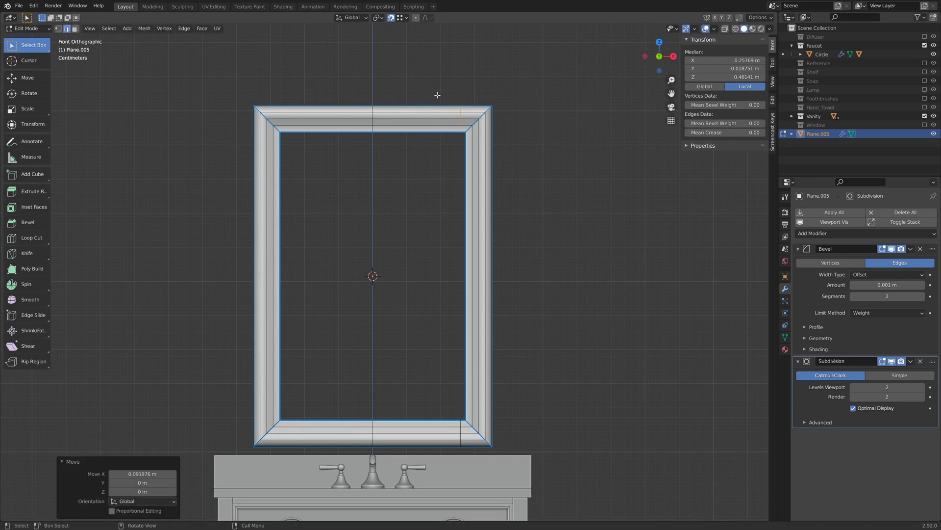
- Cut the frame's right rail at its centre and across its upper half, sliding the upper cut evenly toward the corner by about 0.82
middle_click_drag(431, 143, 404, 152, "shift")
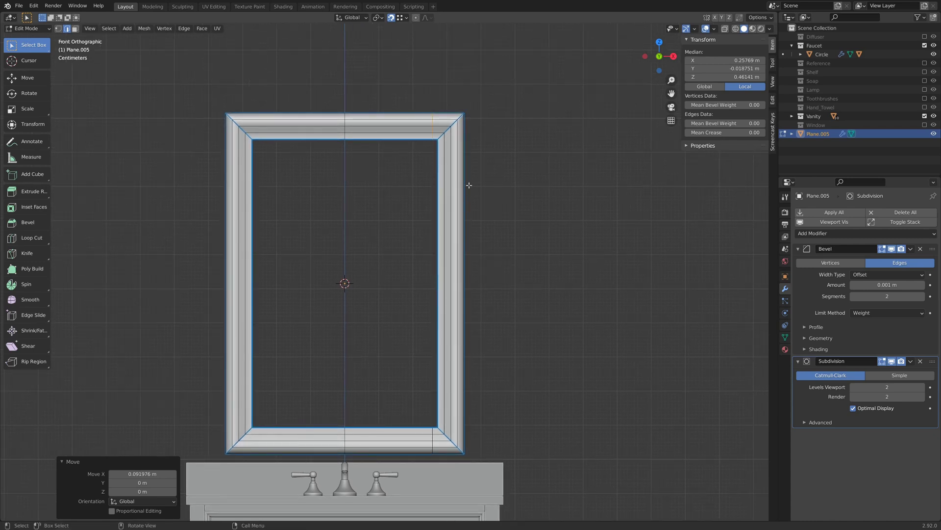
key("ctrl+r")
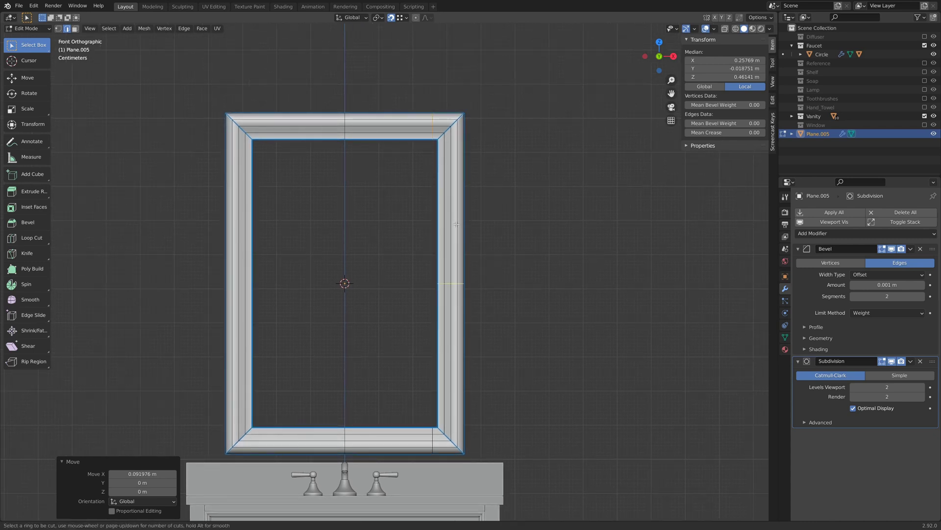
left_click(456, 224)
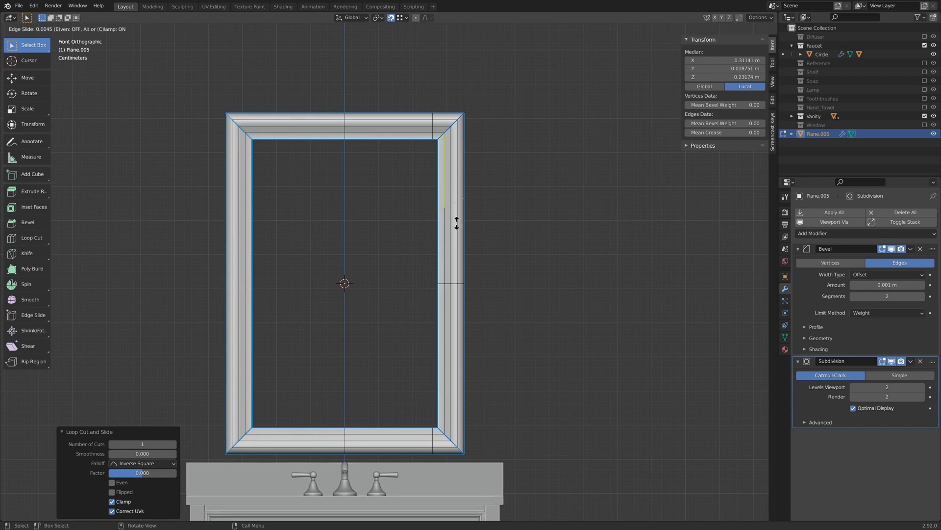
key("e")
key("f")
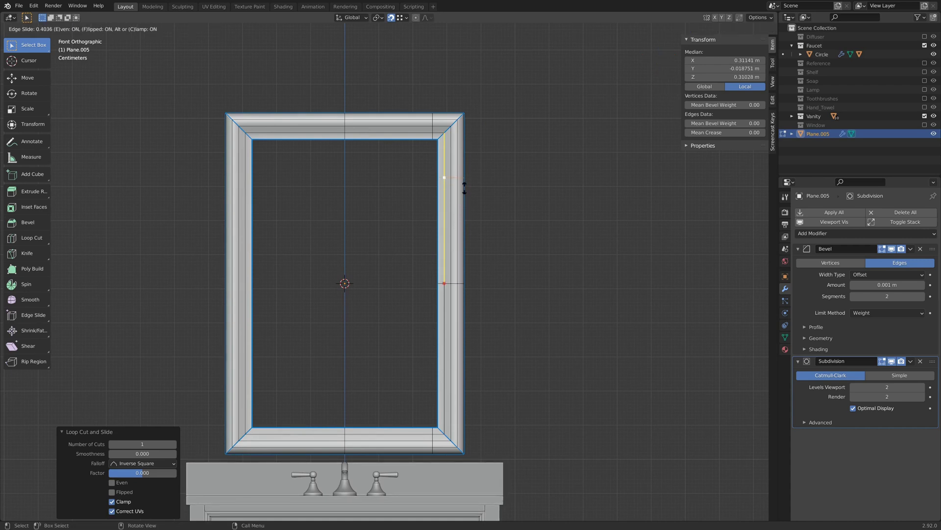
left_click(468, 156)
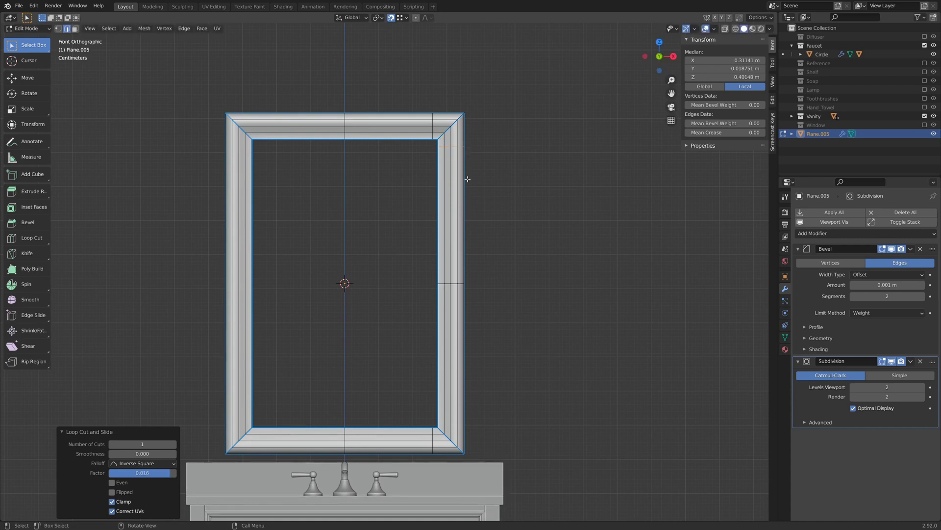
- Add a loop cut across the lower half of the right rail, slid evenly toward the bottom corner by a factor of about -0.91
key("ctrl+r")
left_click(451, 330)
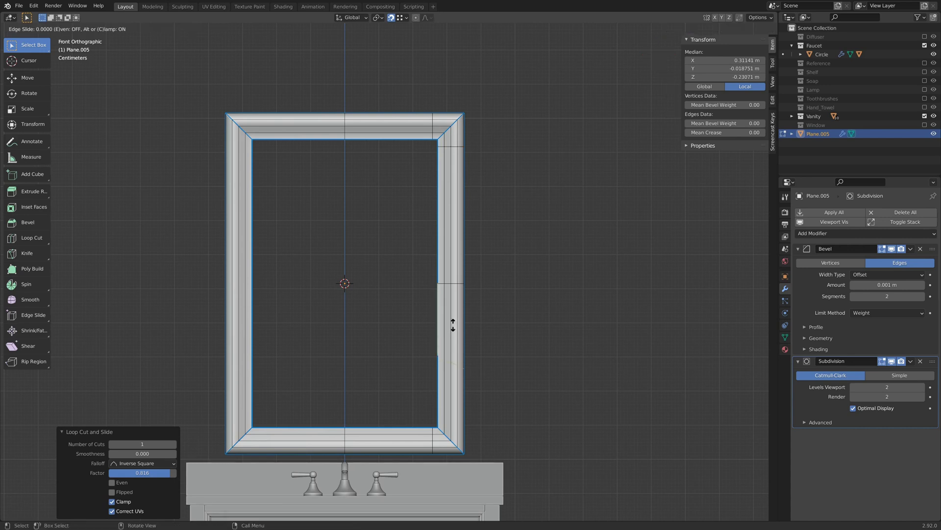
key("e")
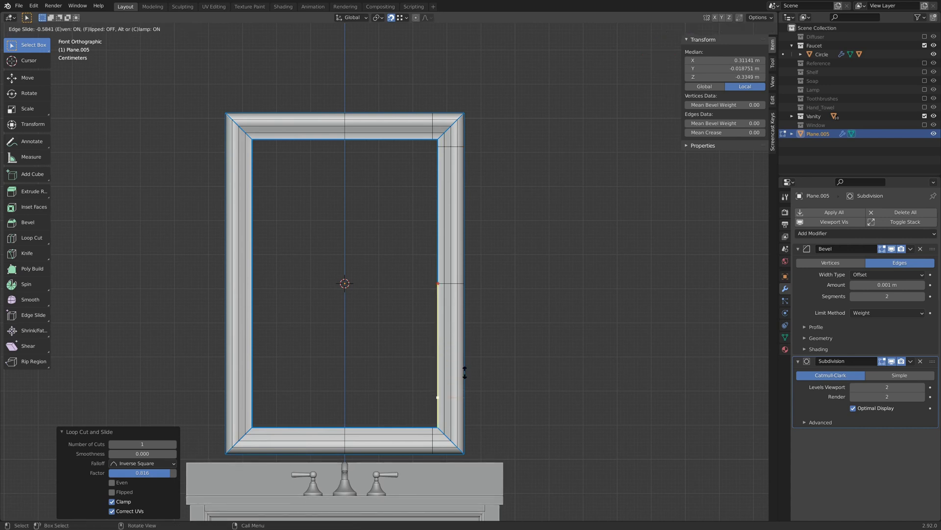
left_click(471, 392)
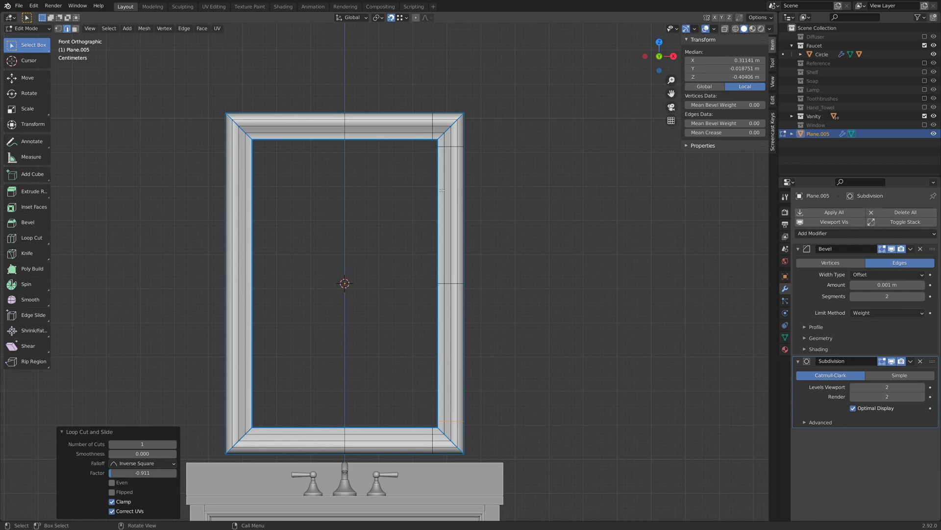
- Delete the mirror frame's left half and lower half vertices, keeping only the upper-right quarter
scroll(440, 195, "down", 1)
mouse_move(440, 196)
middle_mouse_down("shift")
mouse_move(416, 152)
mouse_move(438, 182)
middle_mouse_up("shift")
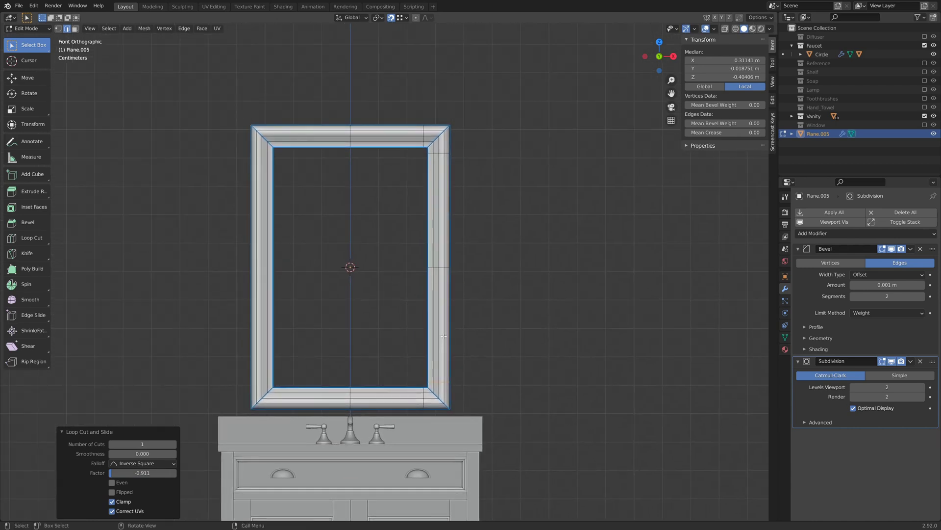
key("1")
key("z")
key("w")
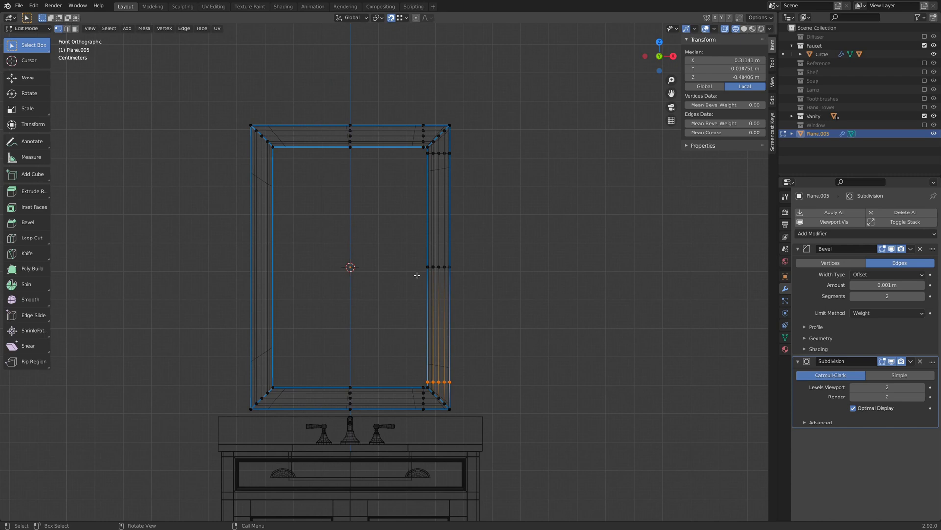
left_click_drag(212, 87, 345, 412)
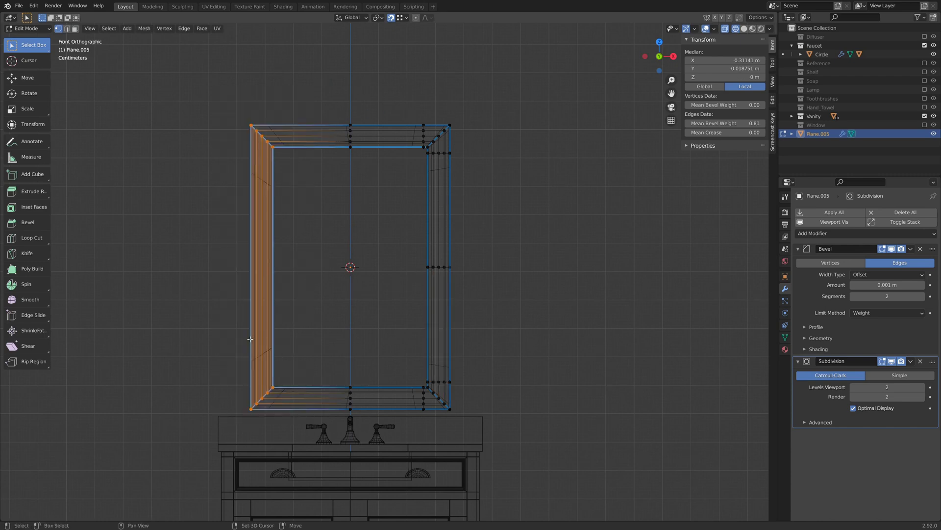
left_click_drag(216, 339, 571, 439, "shift")
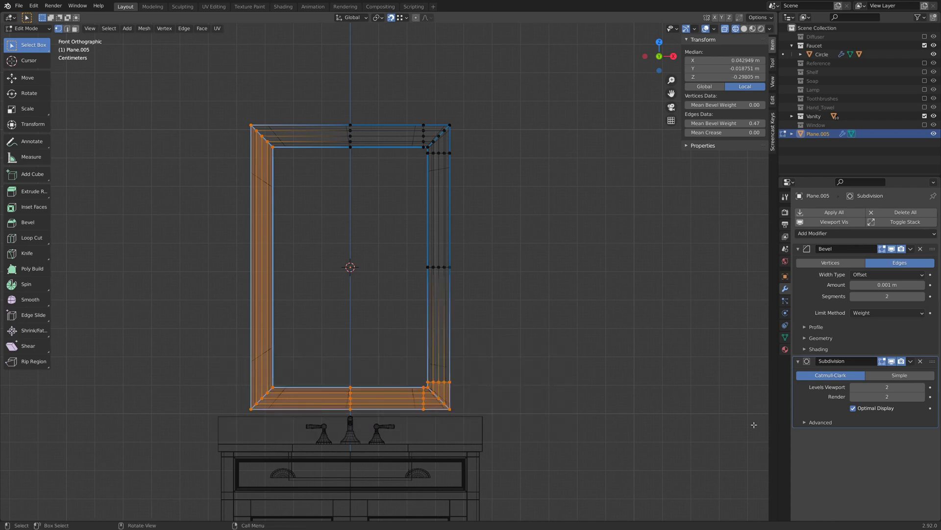
key("x")
left_click(754, 426)
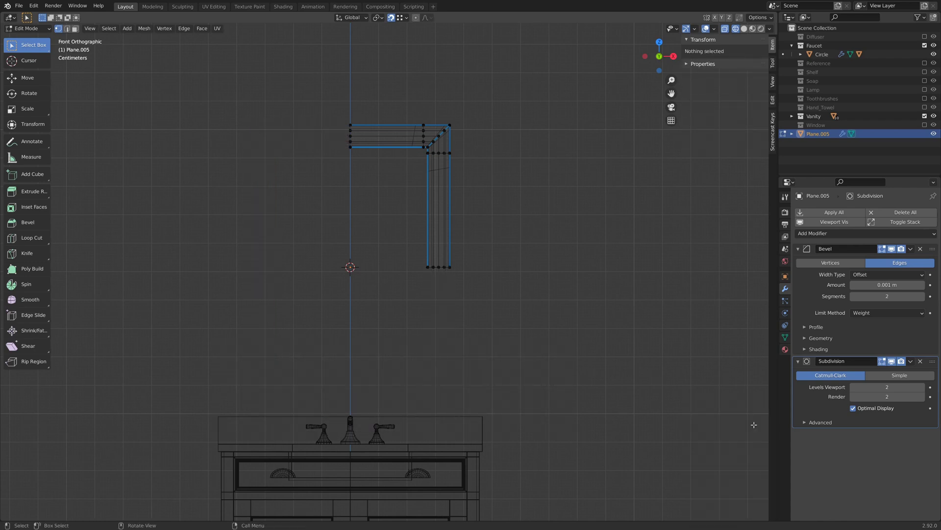
- Add a Mirror modifier to the quarter frame, mirroring it across the X axis
key("Tab")
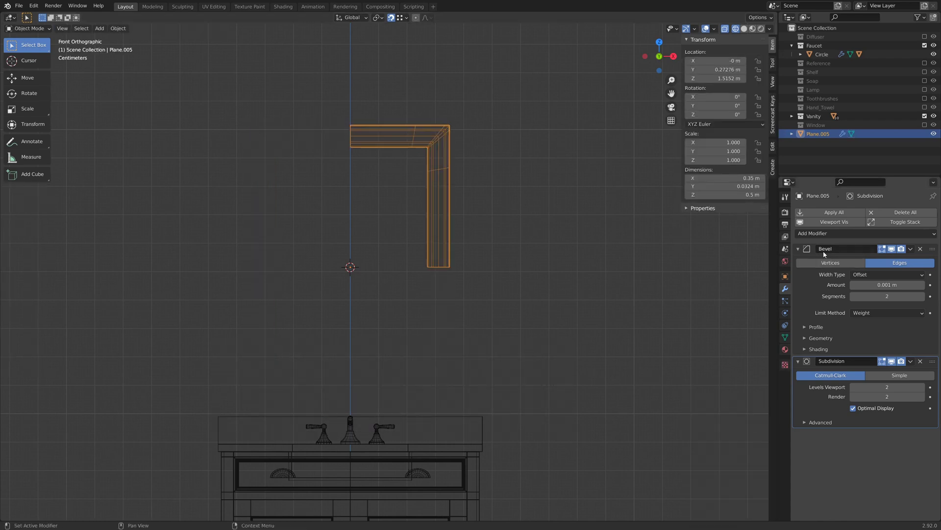
left_click(800, 249)
left_click(808, 233)
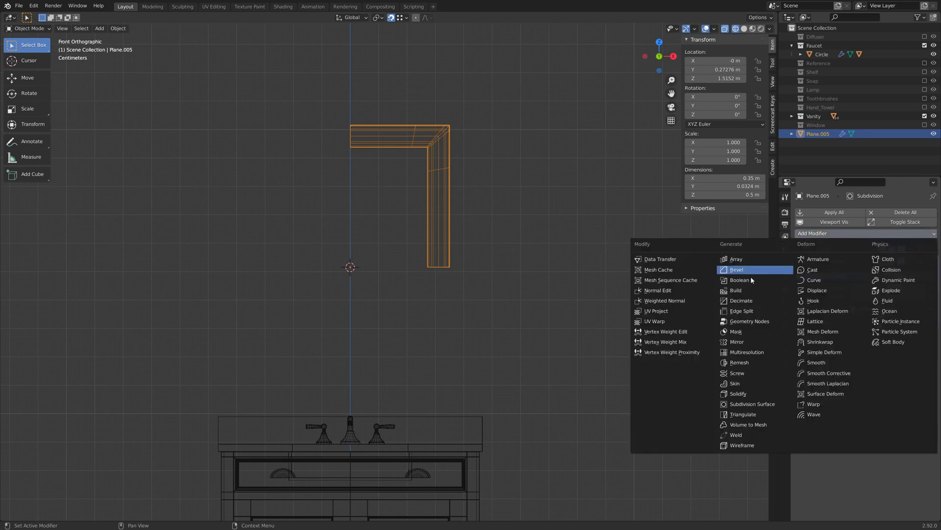
left_click(774, 341)
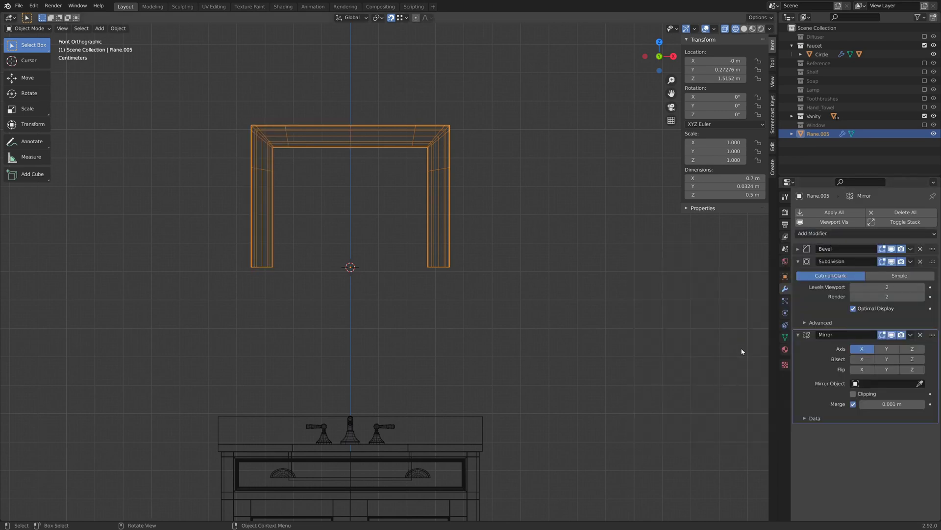
- Move the Mirror modifier above Bevel and Subdivision in the stack and enable its Z axis as well
left_click(798, 262)
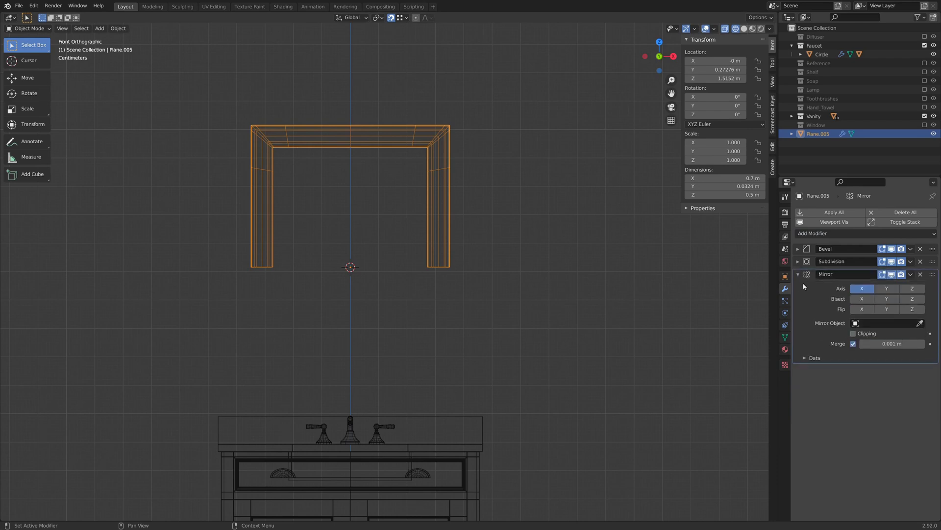
left_click(797, 274)
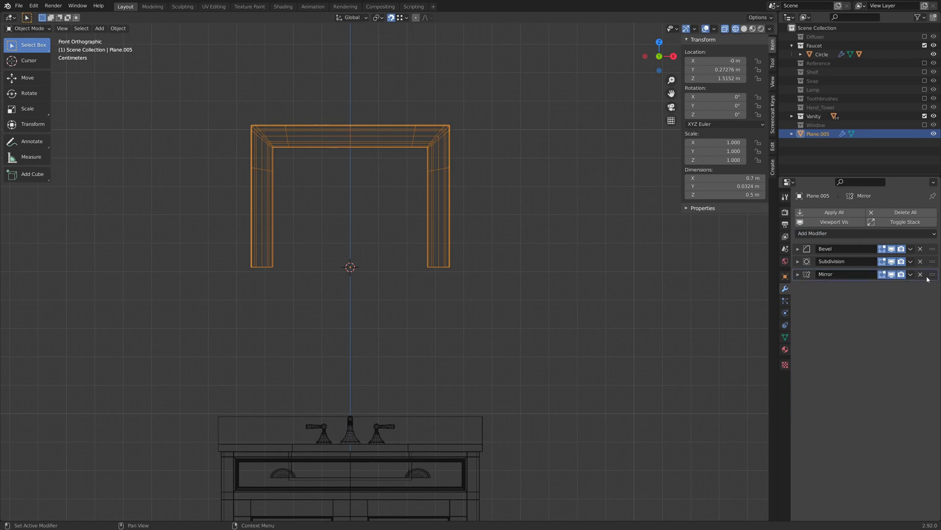
left_click_drag(927, 278, 927, 249)
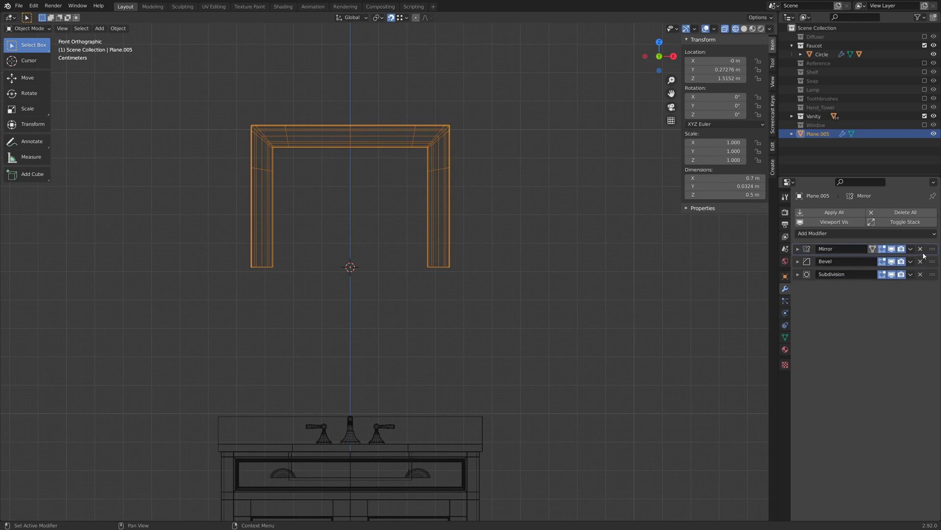
left_click(798, 249)
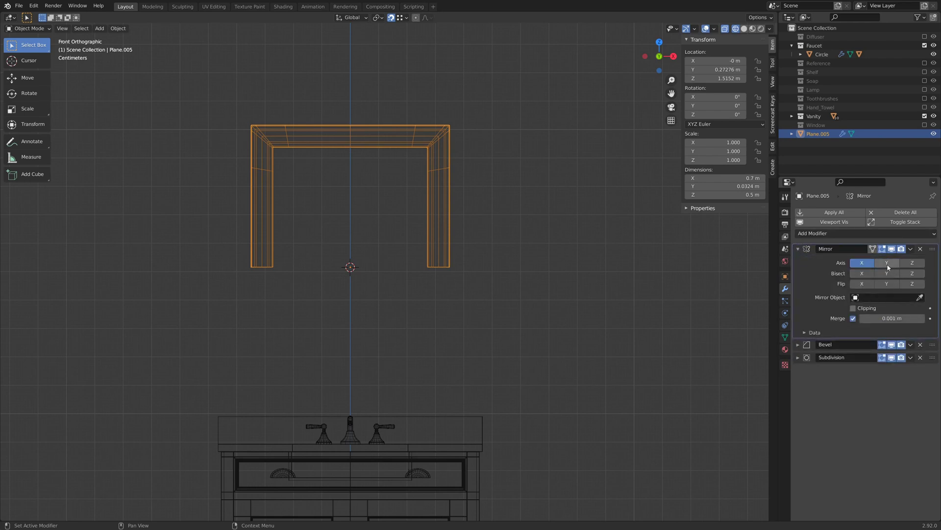
left_click(915, 265)
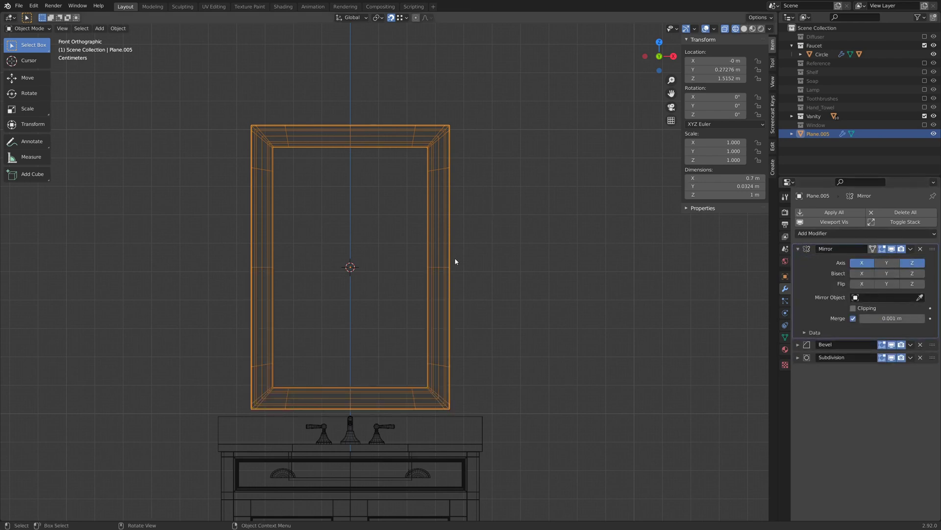
- Examine the mirrored frame in solid shading, up close at the upper-right corner and as a whole above the vanity
scroll(448, 274, "up", 1)
key("Tab")
key("Tab")
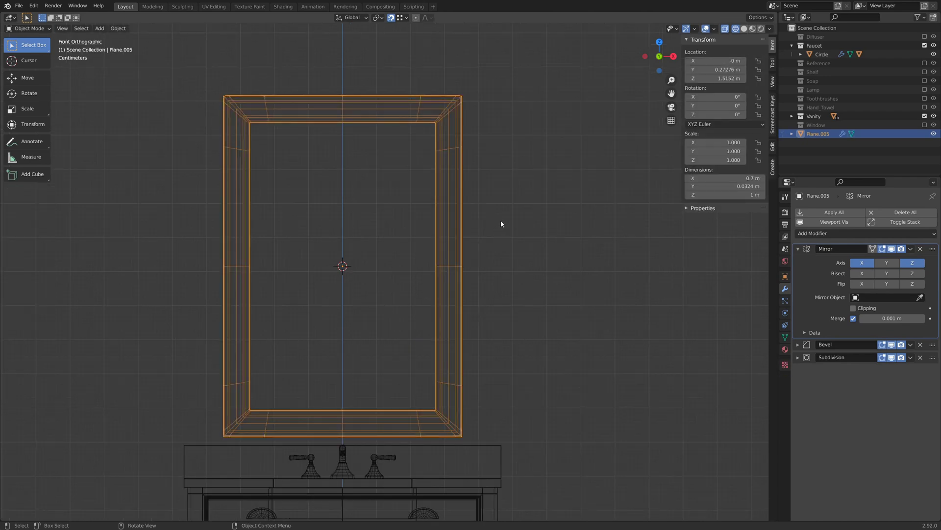
mouse_move(480, 218)
middle_mouse_down()
mouse_move(456, 218)
mouse_move(479, 219)
middle_mouse_up()
key("shift+z")
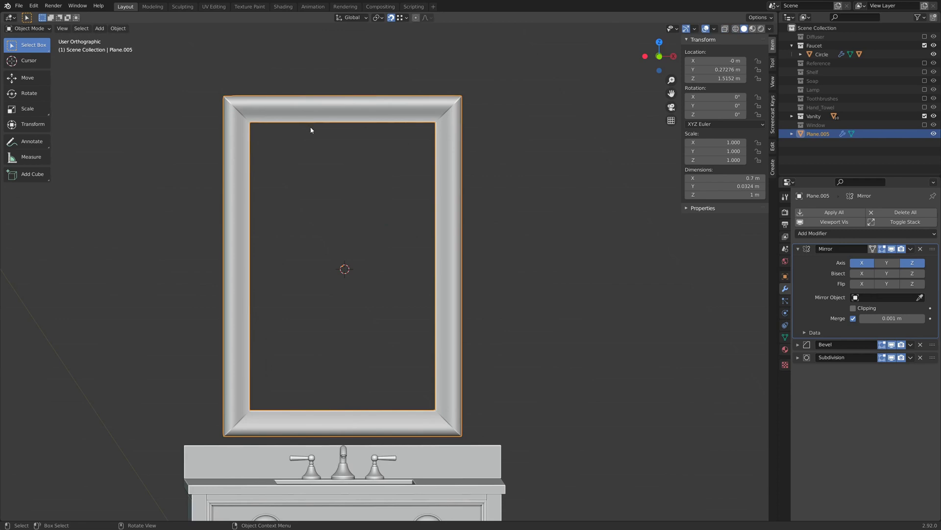
scroll(366, 65, "up", 3)
scroll(465, 131, "up", 4)
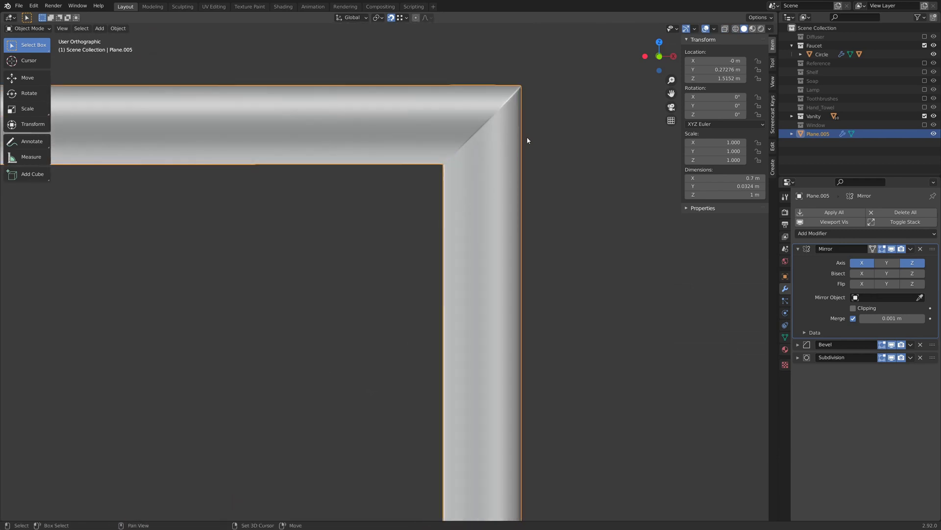
middle_click_drag(526, 139, 500, 227, "shift")
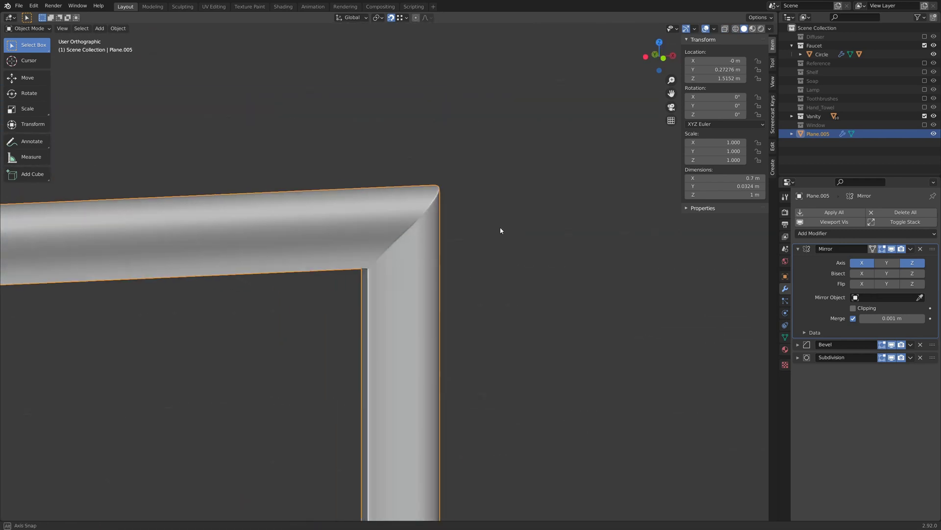
scroll(393, 249, "down", 5)
middle_click_drag(353, 329, 385, 135, "shift")
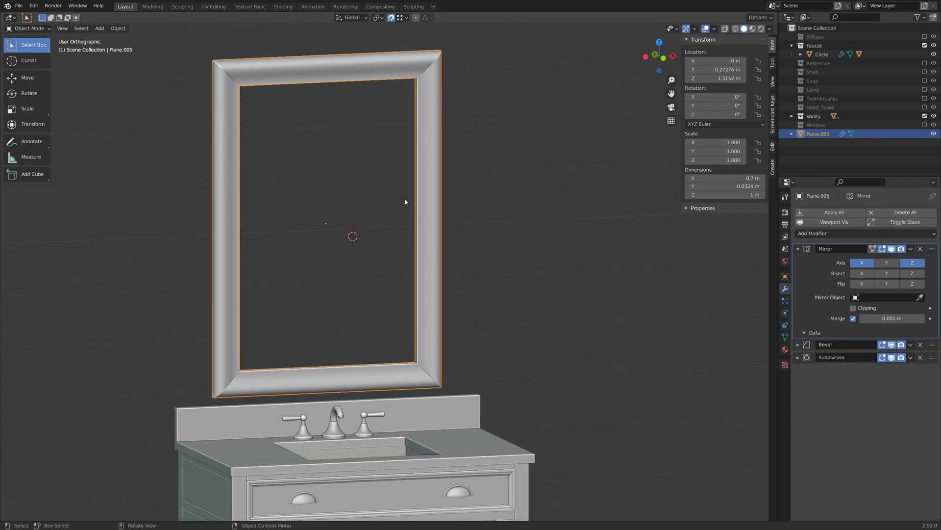
middle_click_drag(405, 200, 363, 218)
- Snap the 3D cursor to the selected mirror frame and return to the front view
key("shift+s")
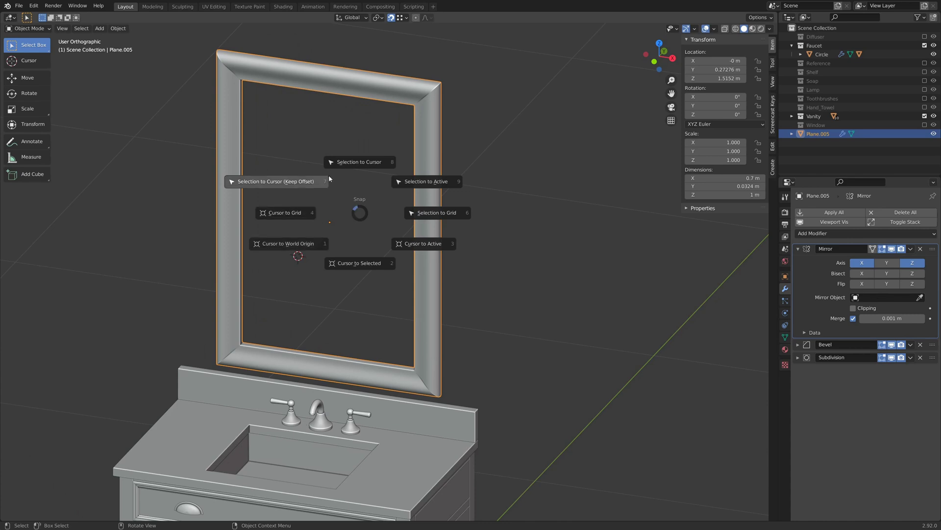
left_click(359, 262)
middle_click_drag(413, 286, 457, 207)
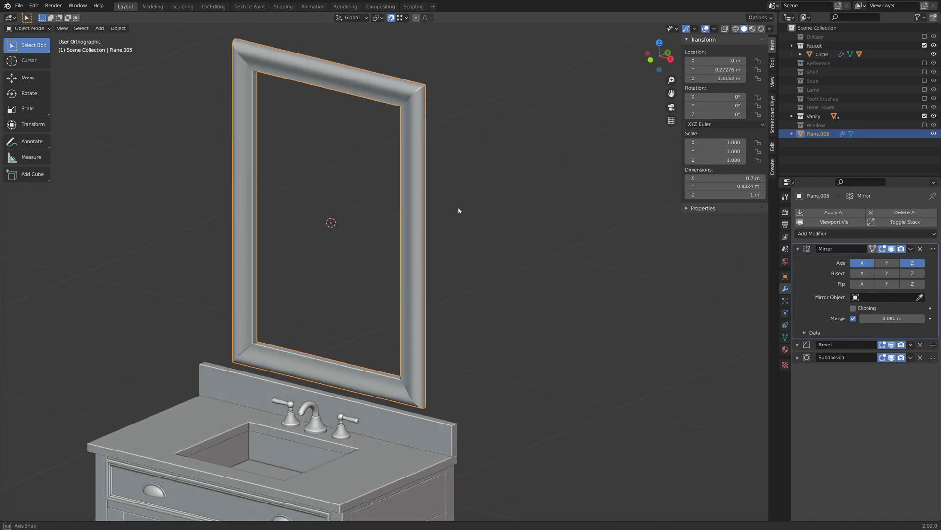
key("KP_1")
- Apply the frame's Mirror modifier in Object Mode so all four rails become real geometry
key("Tab")
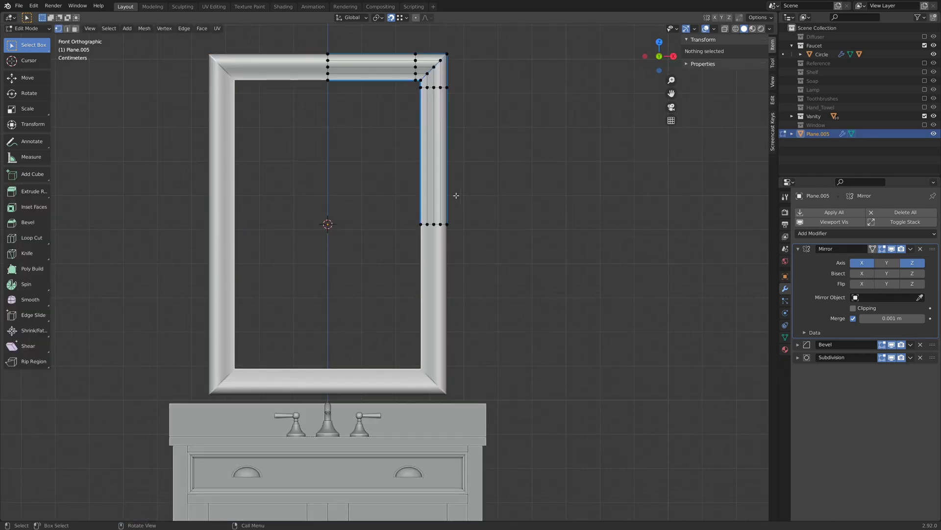
key("Tab")
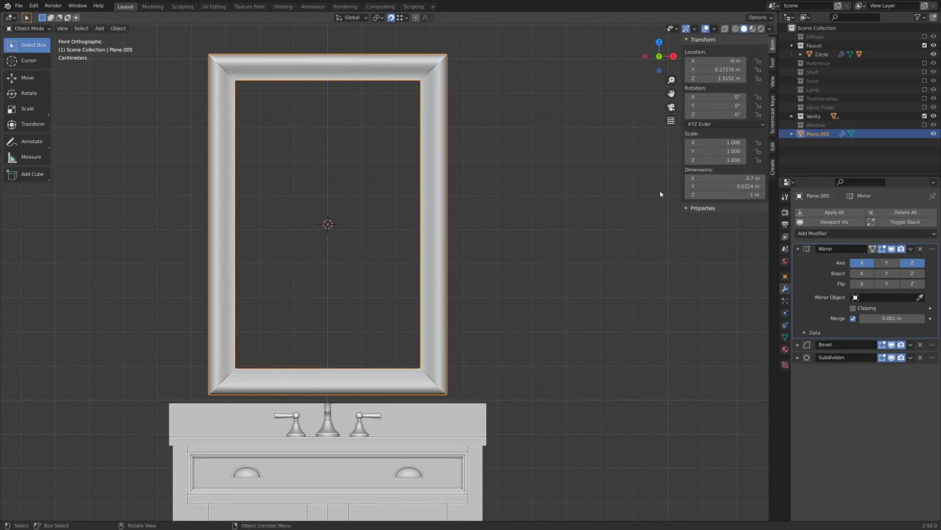
left_click(910, 249)
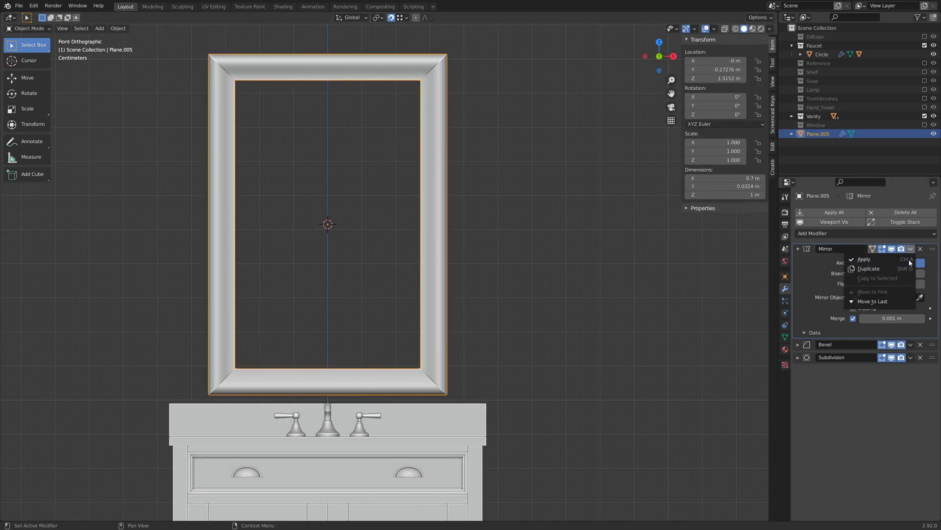
left_click(864, 259)
- Add two evenly spaced loop cuts to each half of the frame's top rail, without sliding them
scroll(349, 222, "up", 1)
key("Tab")
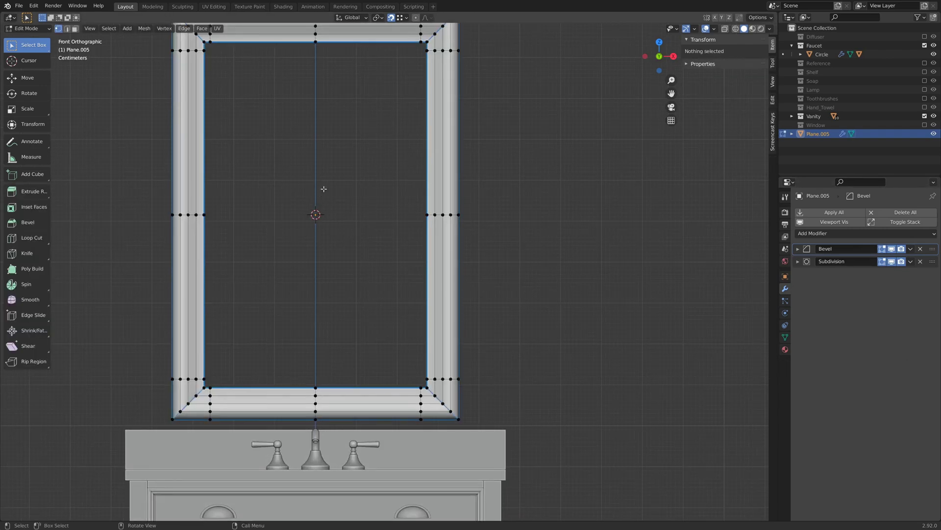
middle_click_drag(326, 157, 378, 198, "shift")
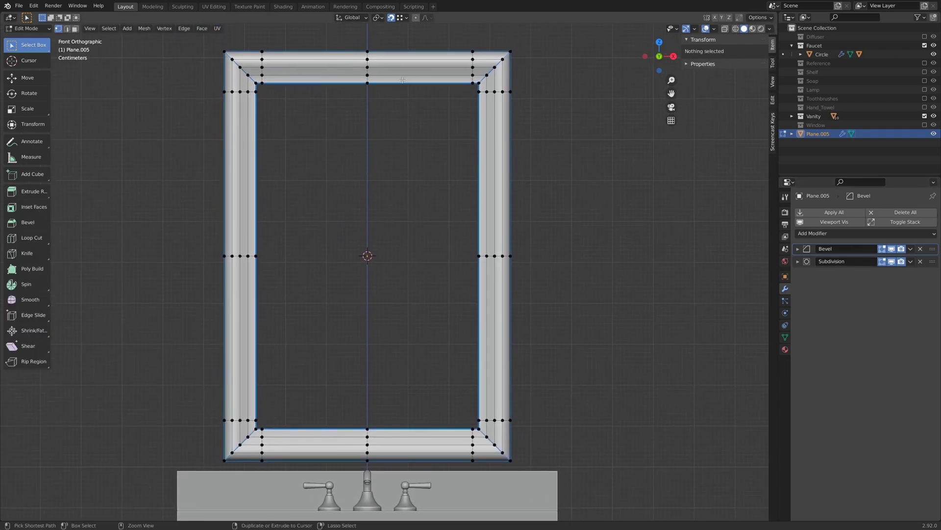
key("ctrl+r")
scroll(413, 60, "up", 1)
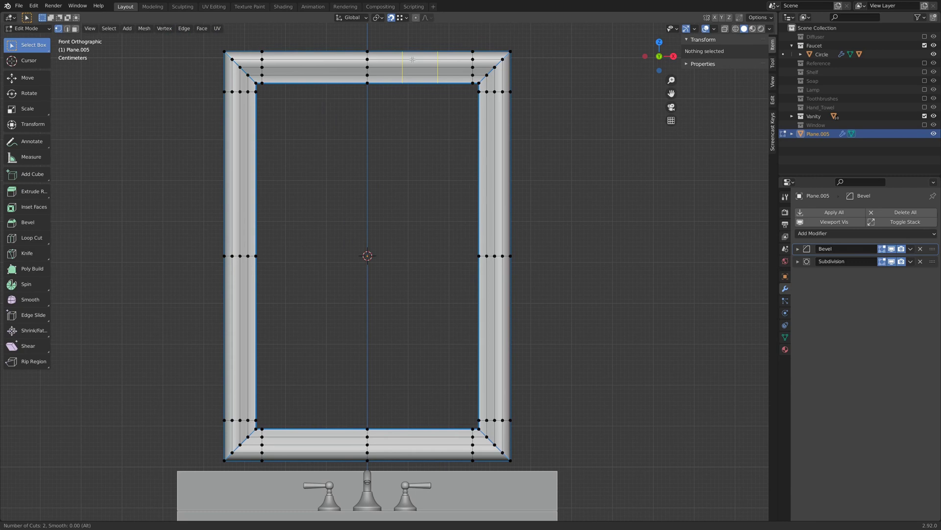
left_click(413, 59)
right_click(412, 59)
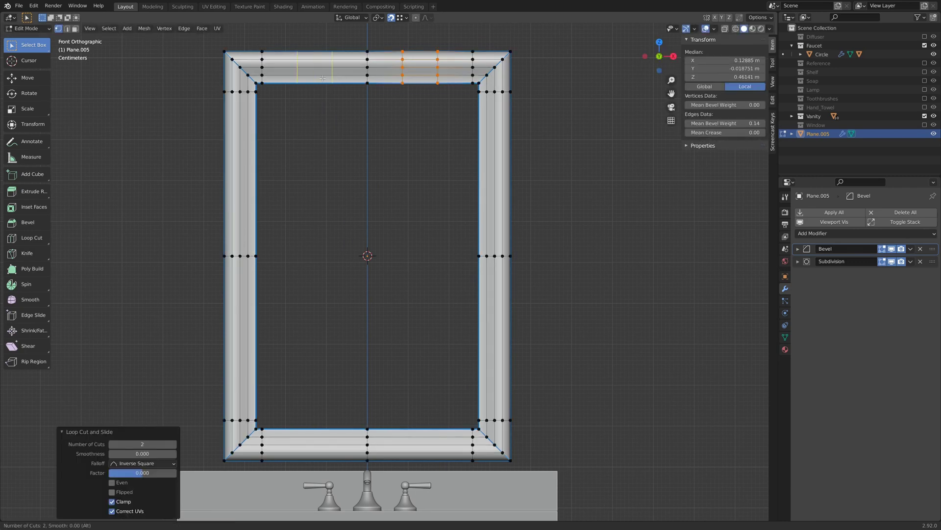
key("ctrl+r")
left_click(313, 66)
right_click(314, 67)
- Add three evenly spaced loop cuts to the upper half of both side rails, without sliding them
key("ctrl+r")
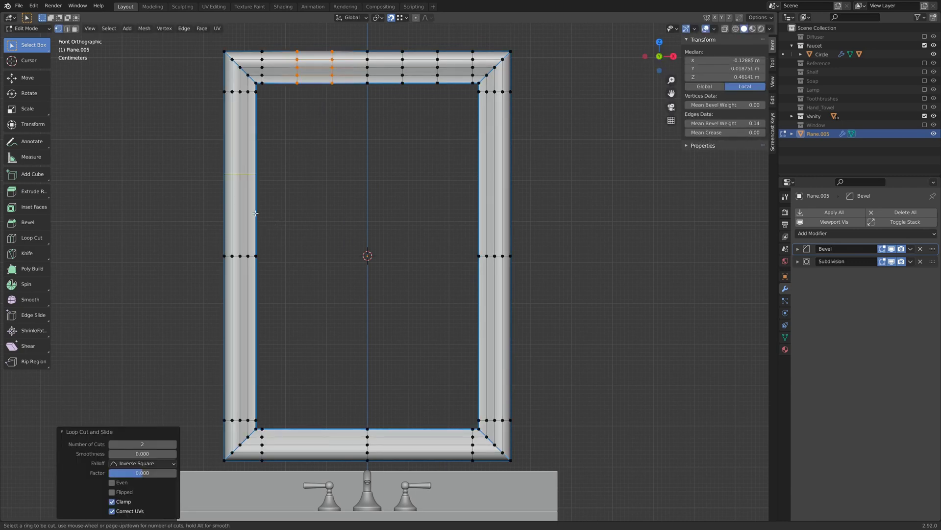
scroll(256, 212, "up", 2)
left_click(256, 213)
right_click(256, 212)
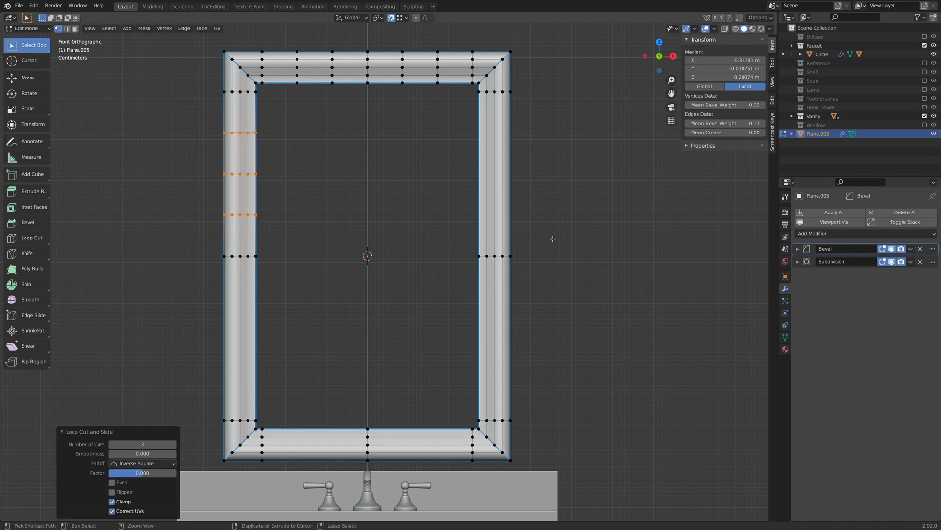
key("ctrl+r")
scroll(512, 188, "up", 1)
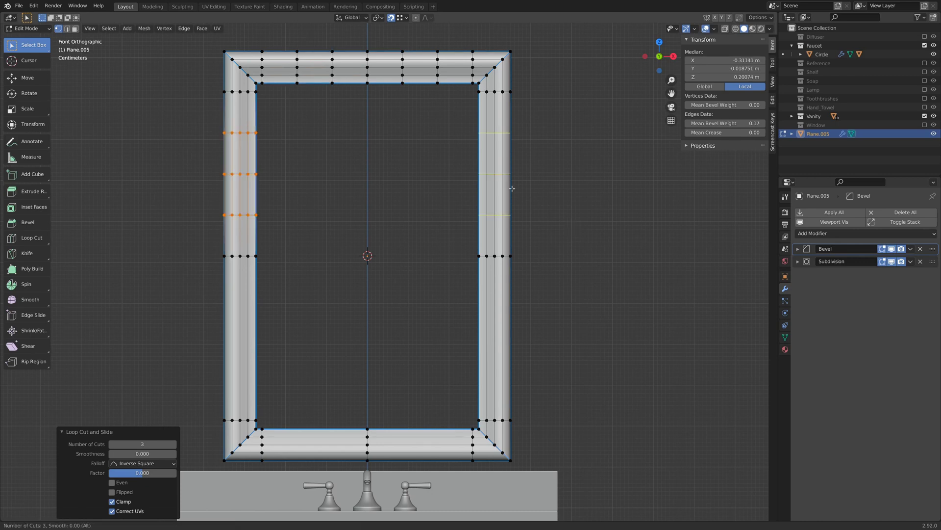
left_click(512, 188)
right_click(512, 188)
- Add three evenly spaced loop cuts to the lower half of the right rail, without sliding them
key("ctrl+r")
scroll(500, 392, "up", 1)
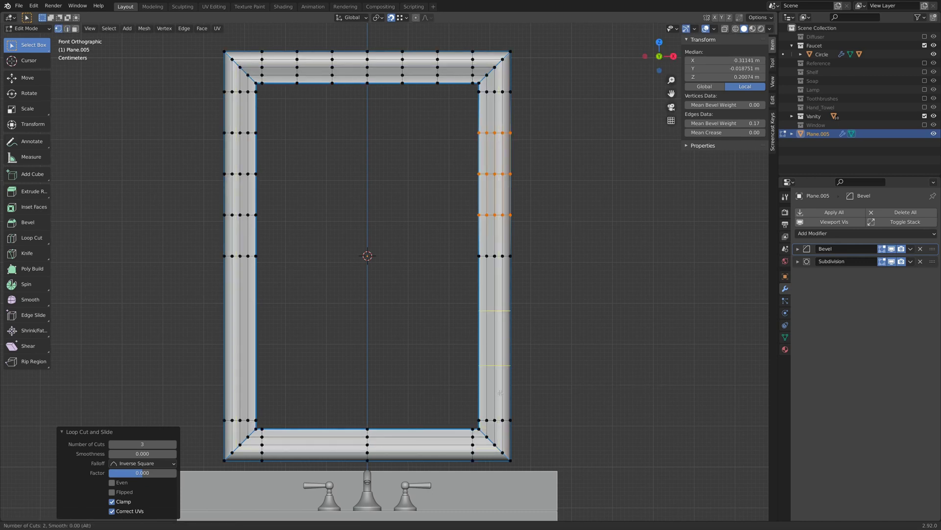
left_click(500, 393)
right_click(500, 392)
key("ctrl+r")
left_click(232, 344)
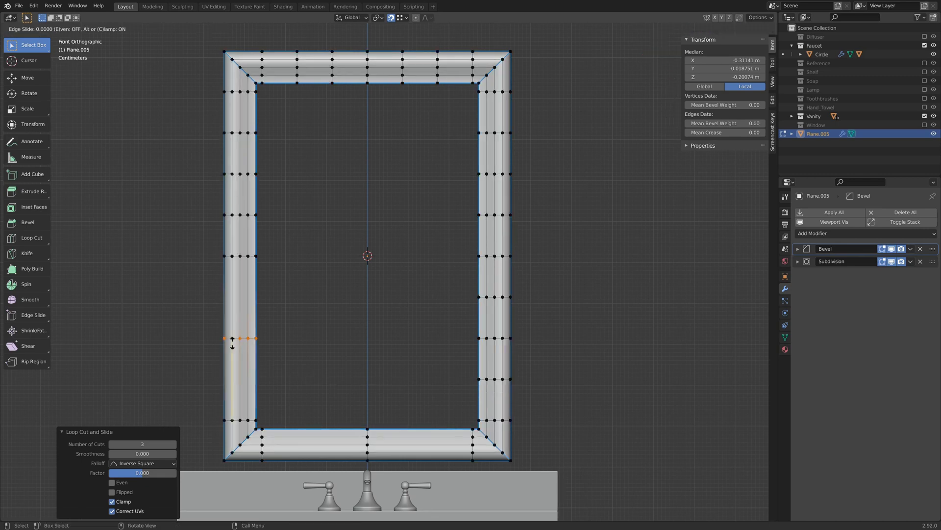
right_click(233, 343)
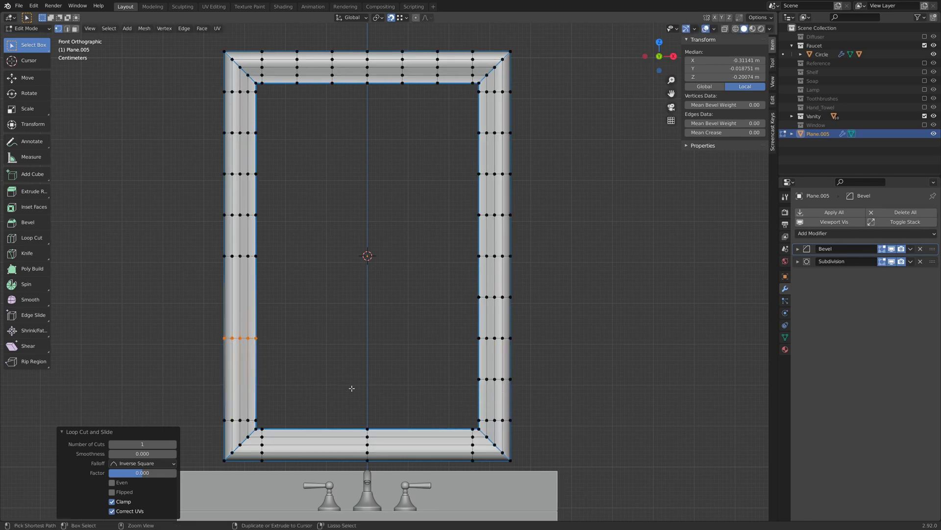
key("ctrl+z")
key("ctrl+r")
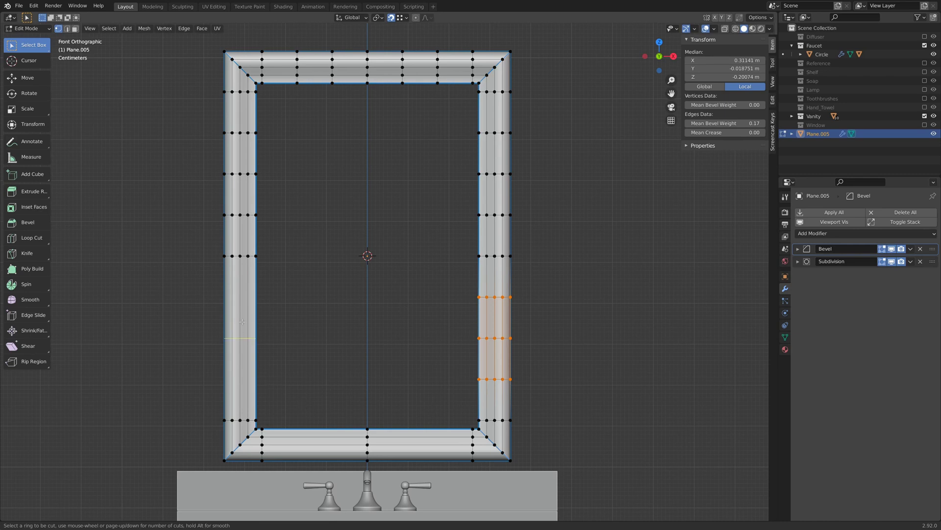
right_click(765, 141)
- Turn on the Screencast Keys display for the viewport
left_click(772, 131)
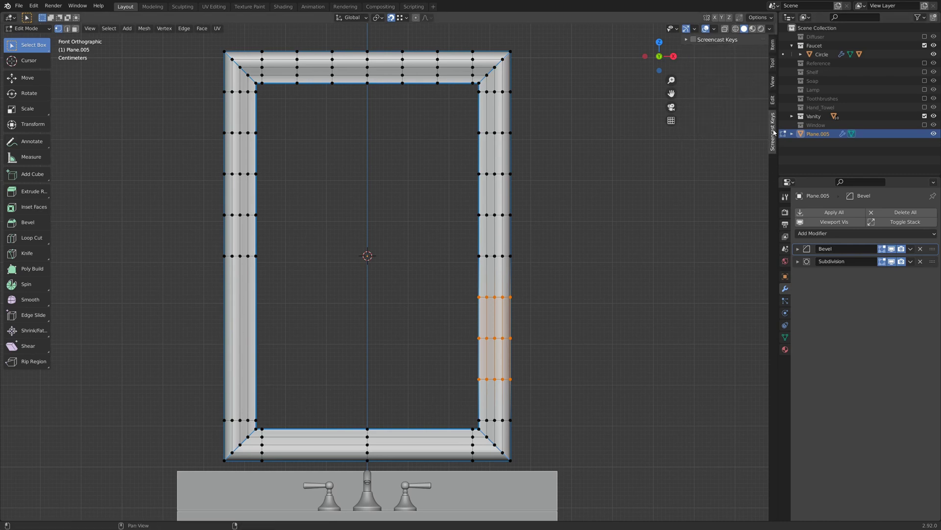
left_click(702, 41)
left_click(693, 39)
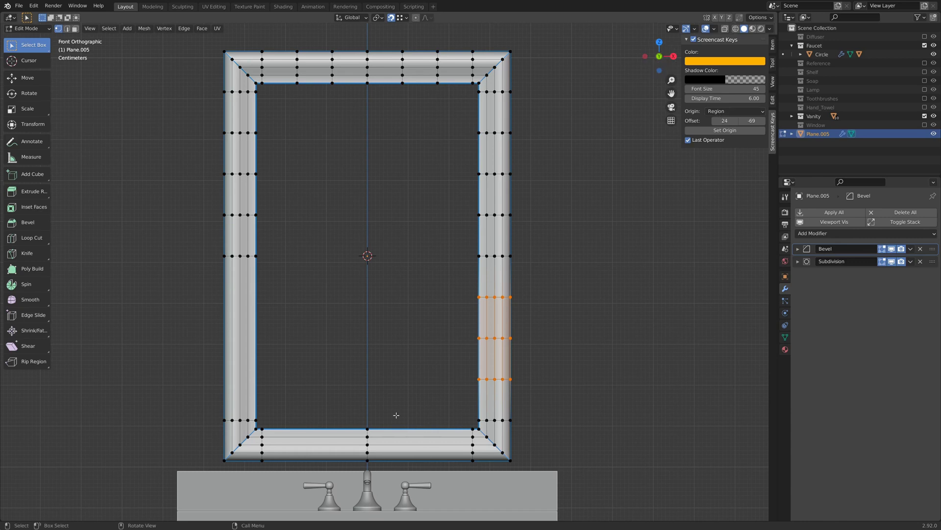
middle_click_drag(358, 385, 408, 314, "shift")
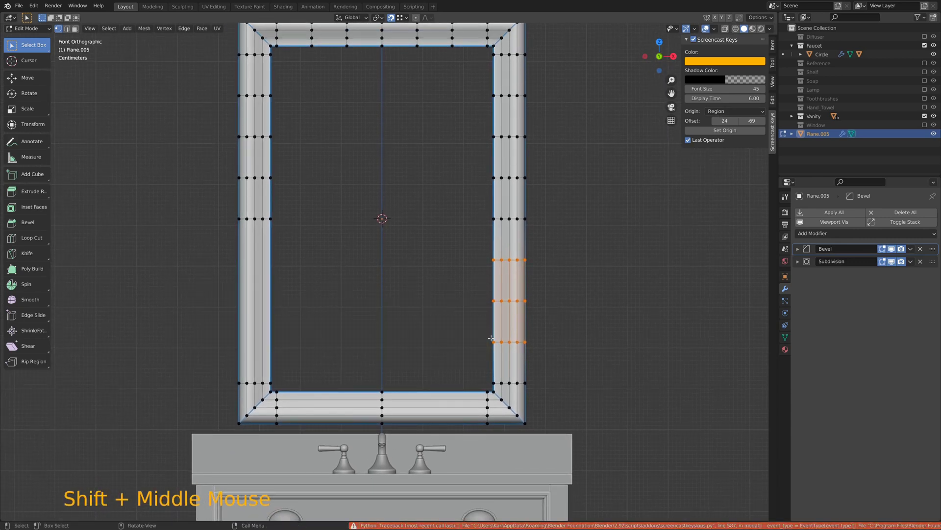
middle_click_drag(491, 338, 445, 368, "shift")
- Add three evenly spaced loop cuts to the lower half of the left rail, without sliding them, and undo any extra set
key("ctrl+r")
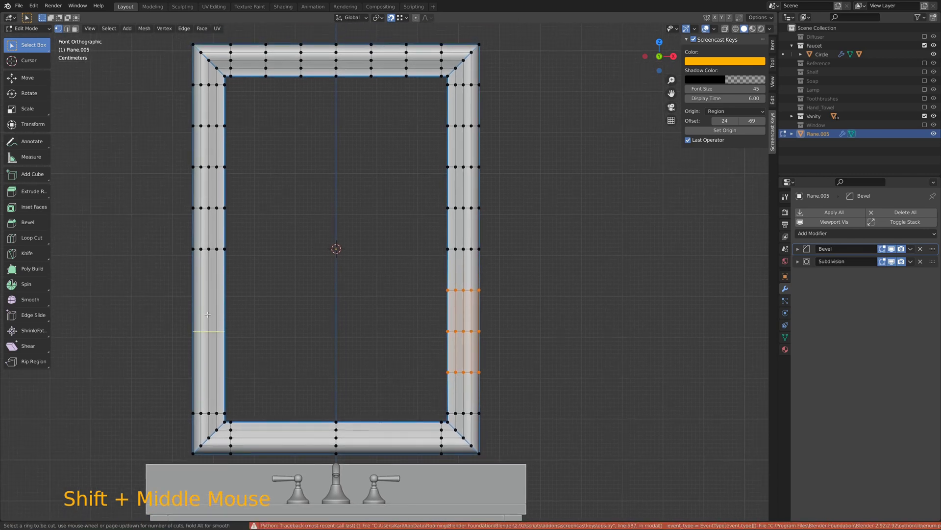
scroll(209, 311, "up", 1)
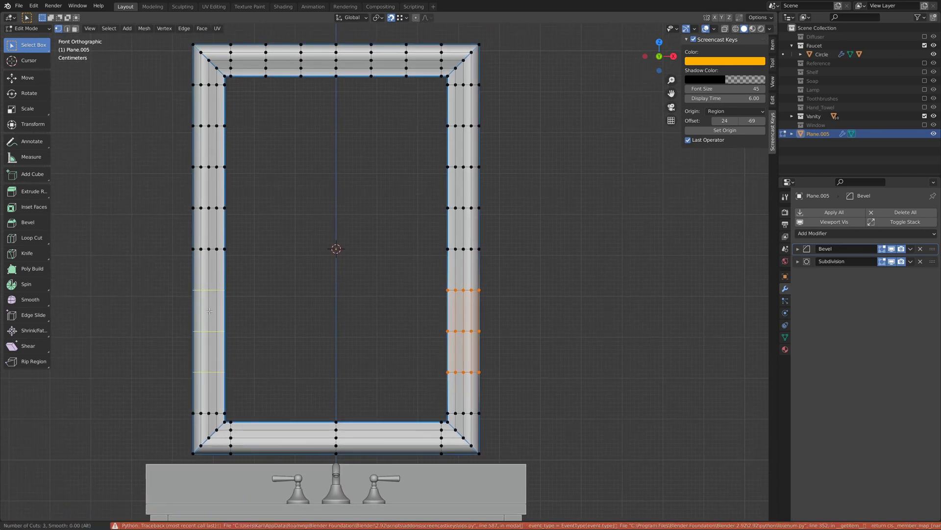
left_click(209, 311)
right_click(210, 311)
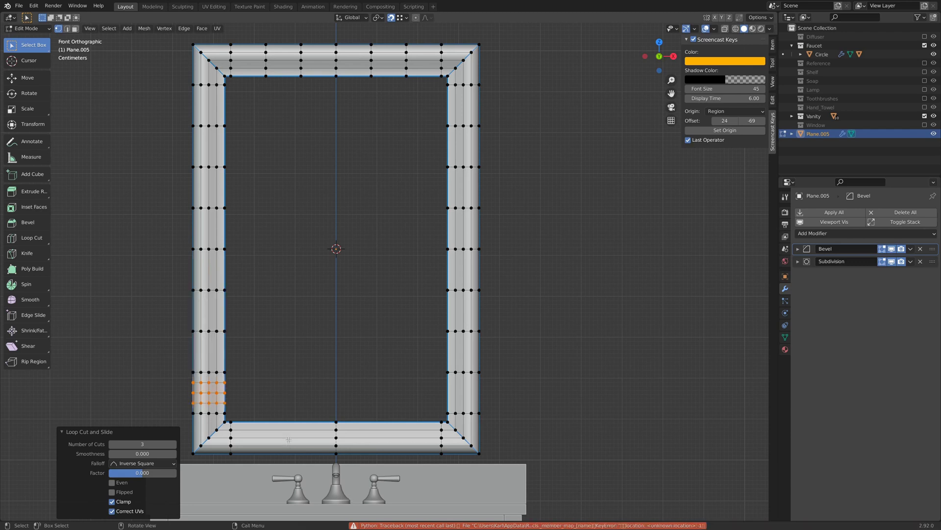
key("ctrl+z")
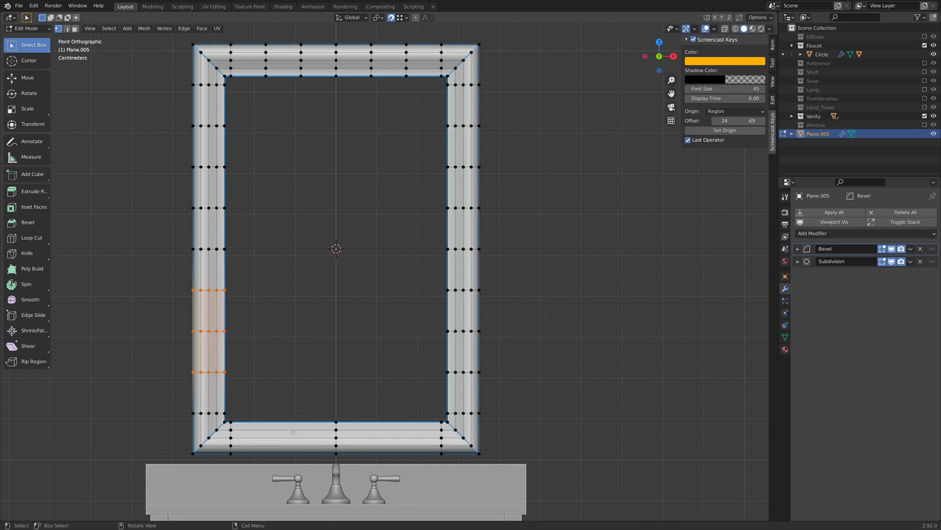
- Add two evenly spaced loop cuts to each half of the frame's bottom rail, without sliding them
key("ctrl+r")
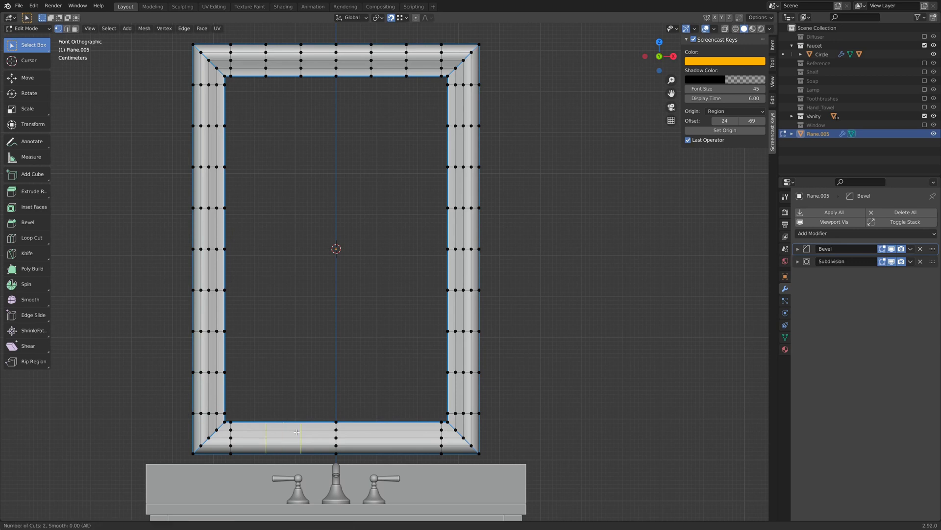
left_click(297, 431)
right_click(297, 432)
key("ctrl+r")
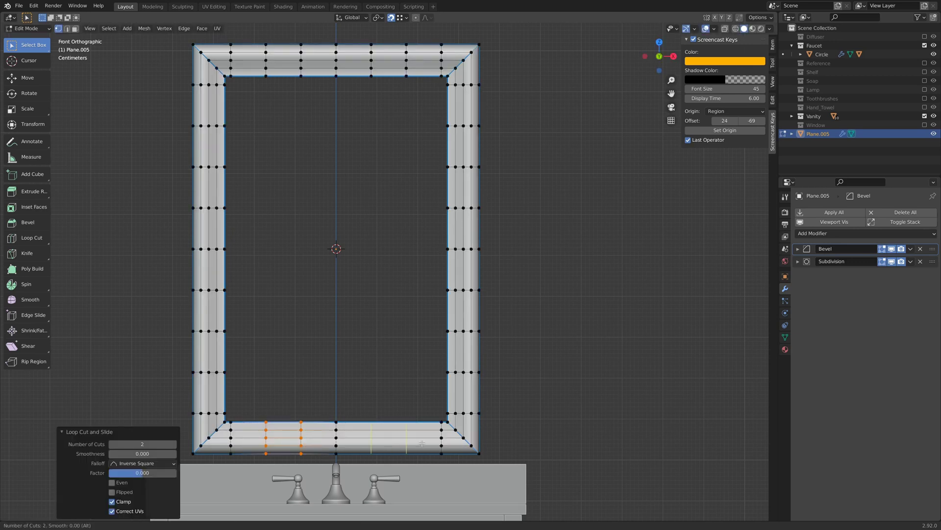
left_click(421, 443)
right_click(422, 443)
- Leave Edit Mode and examine the frame's smoothed surface and corners from an angle and from the front
key("Tab")
scroll(431, 314, "down", 3)
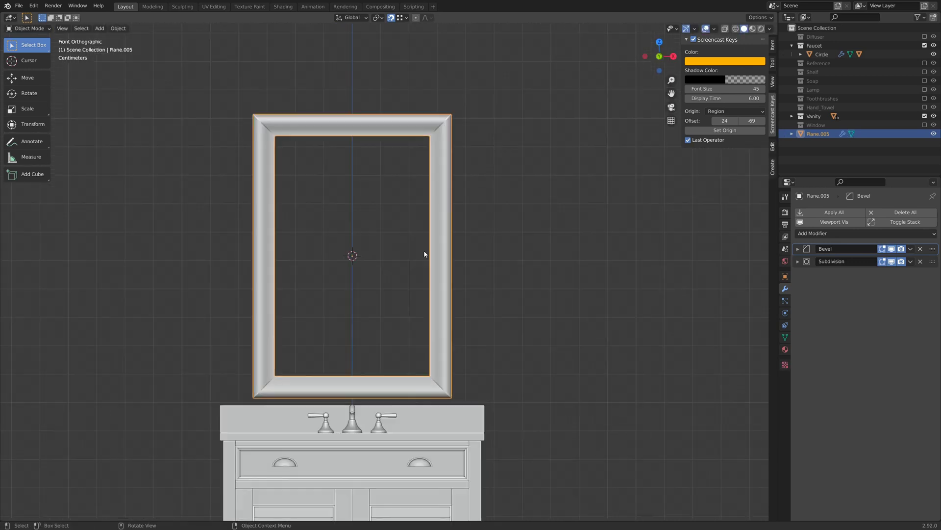
middle_click_drag(403, 221, 470, 259, "shift")
scroll(373, 253, "up", 4)
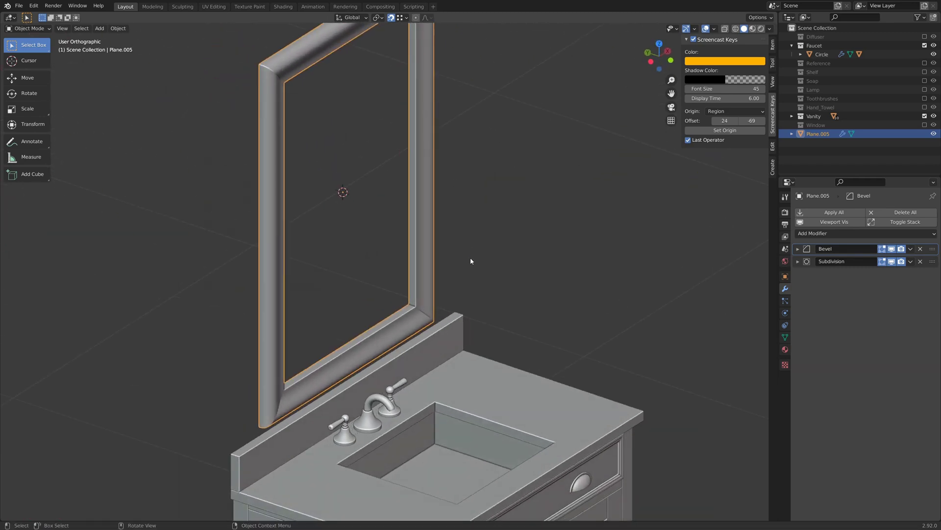
key("KP_1")
middle_click_drag(358, 166, 383, 242, "shift")
scroll(393, 236, "down", 2)
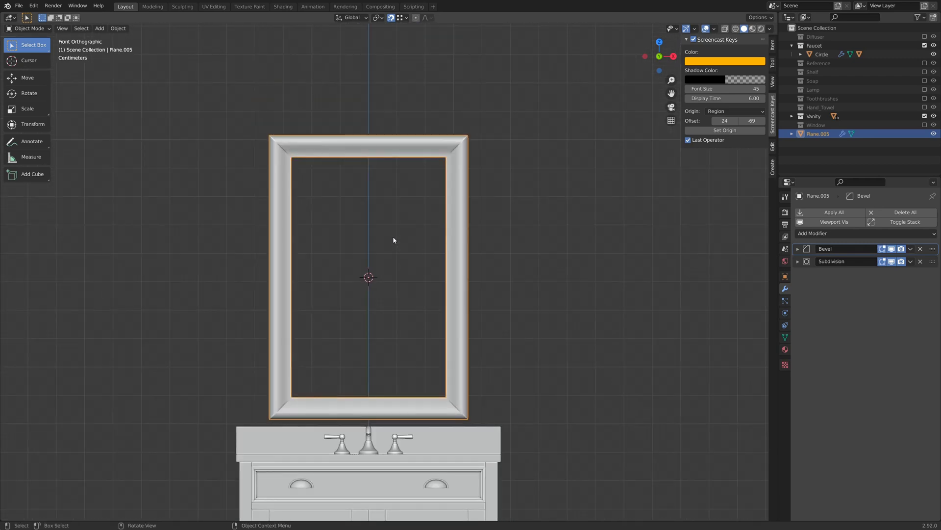
- Add a plane inside the frame's mesh in Edit Mode and align it to the front view
key("Tab")
key("shift+a")
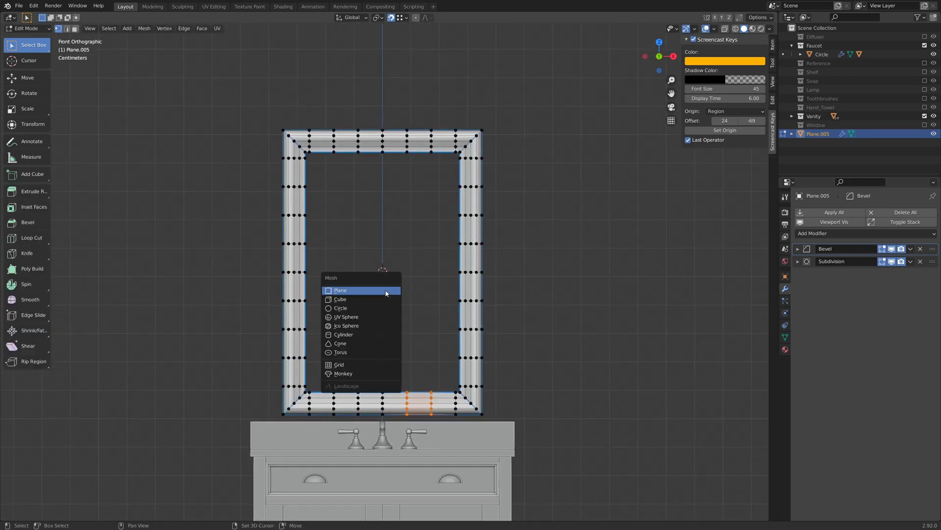
left_click(379, 295)
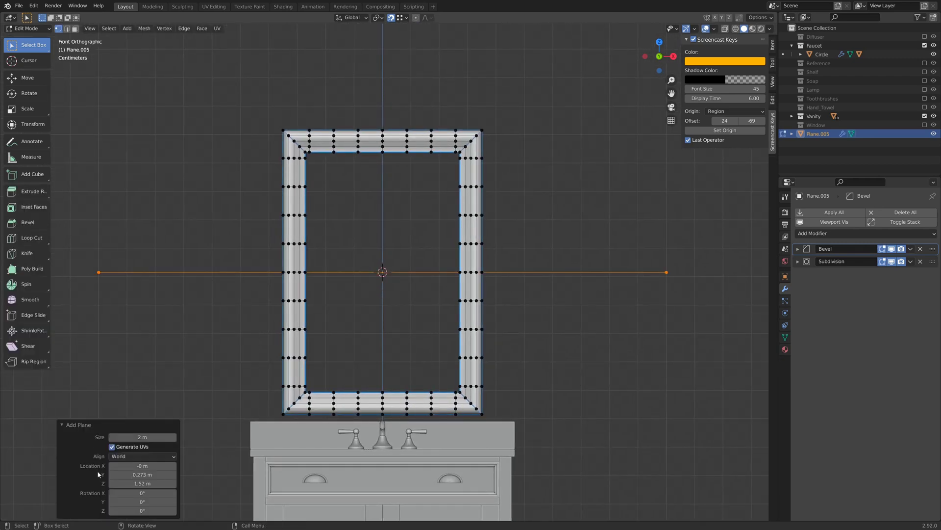
left_click(143, 456)
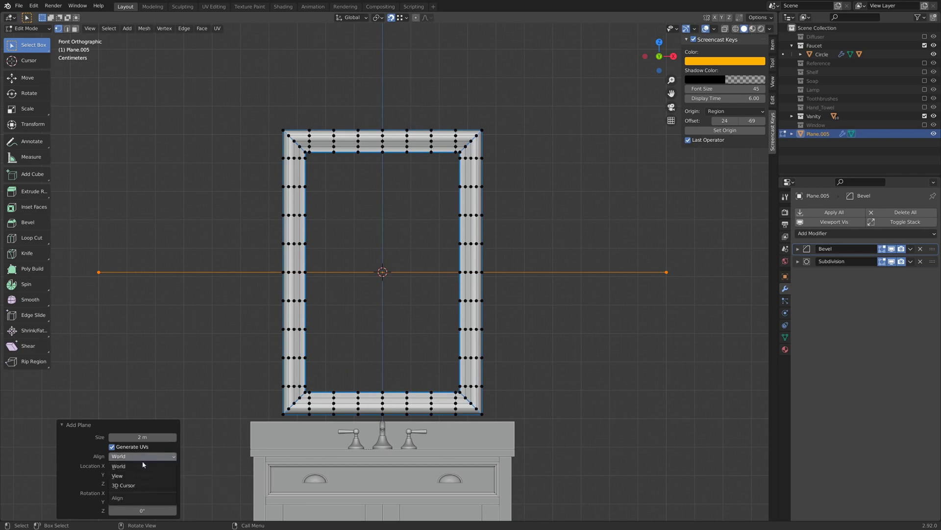
left_click(137, 476)
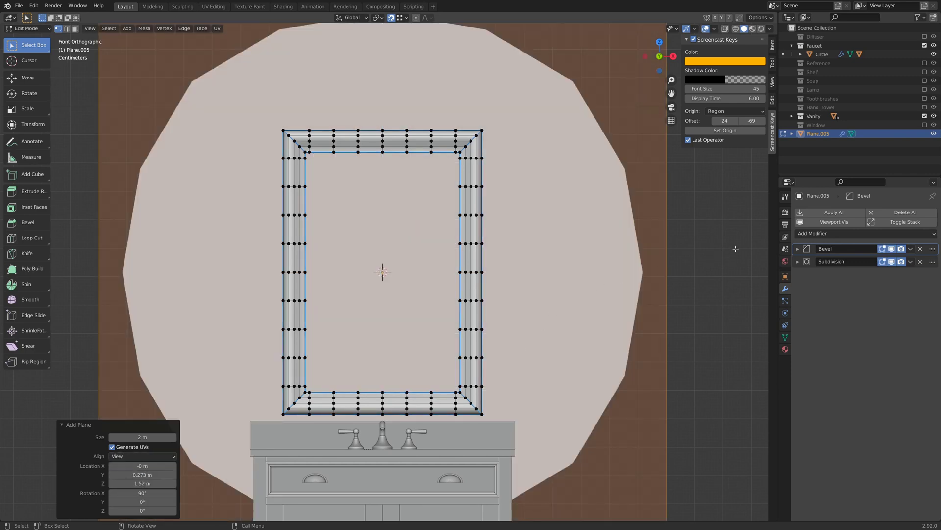
- Scale the plane to about 0.424 overall and about 0.647 along X so it fills the frame's opening
key("s")
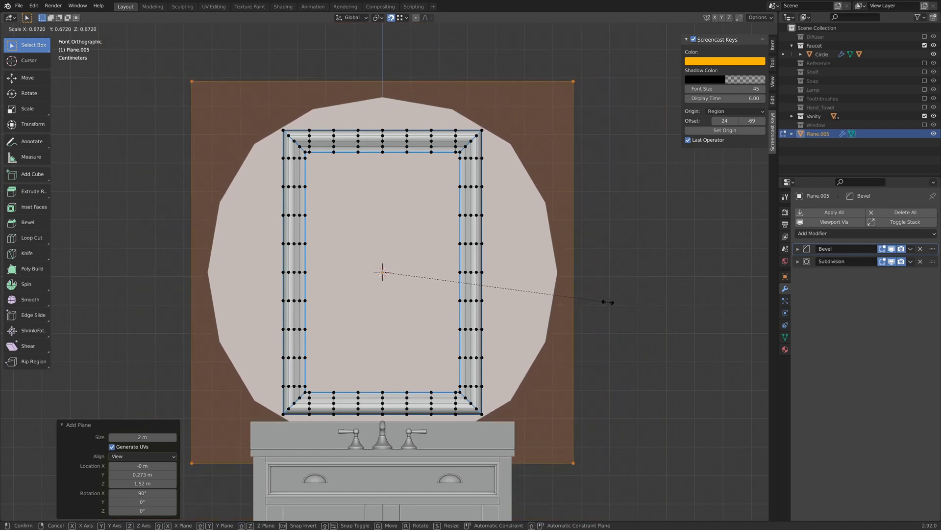
left_click(523, 292)
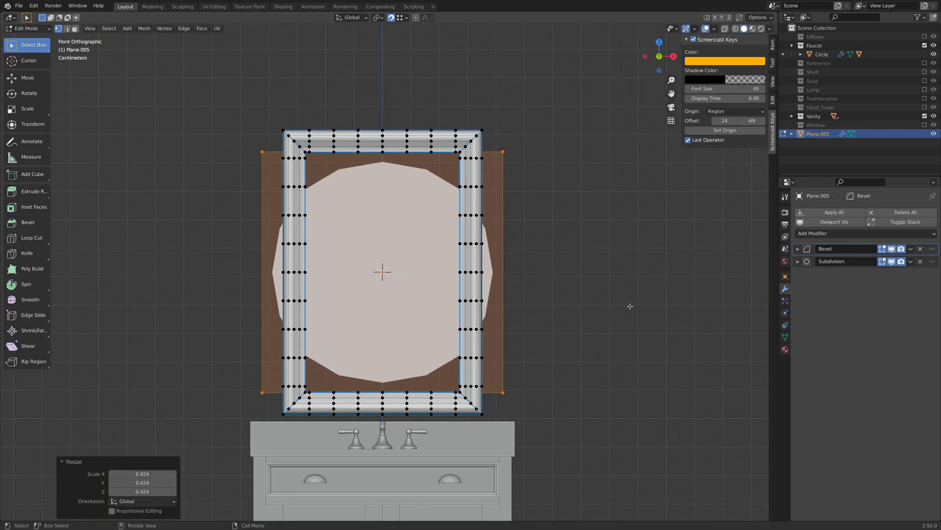
key("s")
key("x")
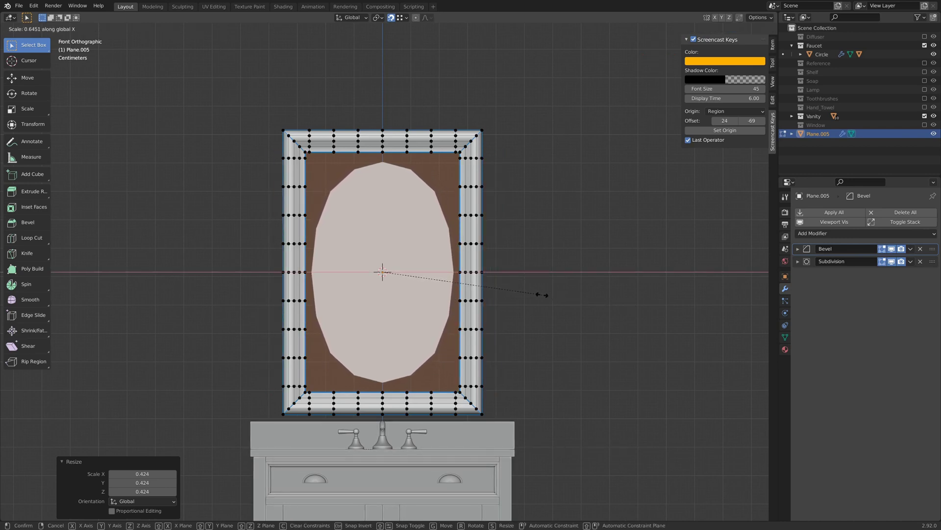
left_click(543, 295)
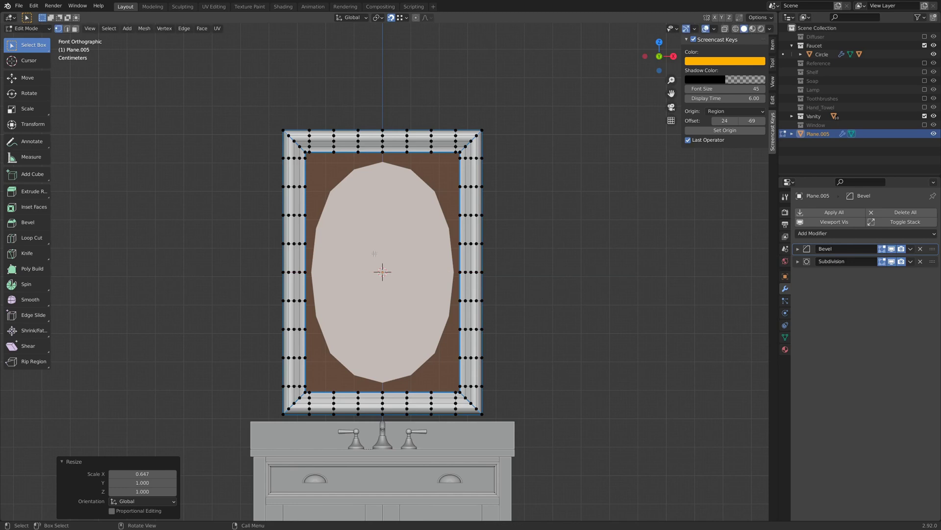
- Move the mirror plane about -0.011 m along Y within the frame's depth
middle_click_drag(542, 294, 427, 292)
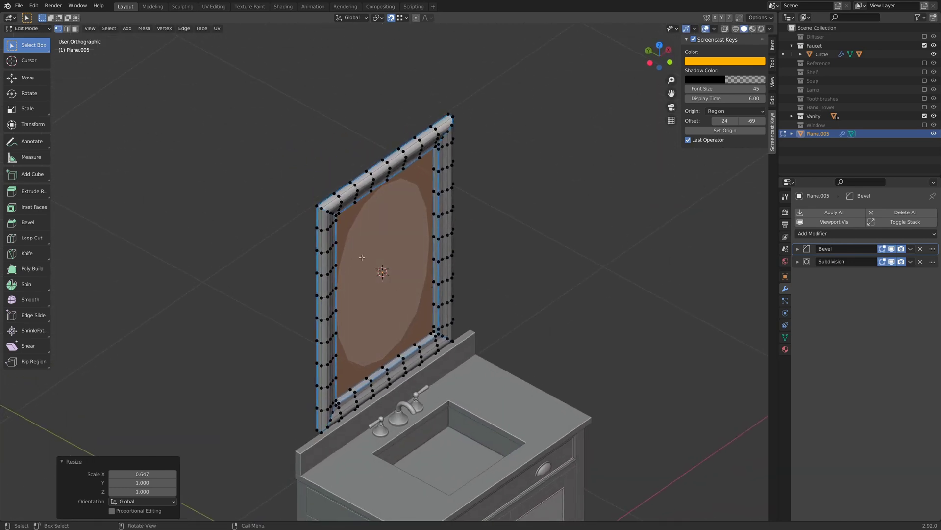
scroll(391, 269, "up", 2)
middle_click_drag(441, 347, 404, 298)
scroll(475, 162, "up", 3)
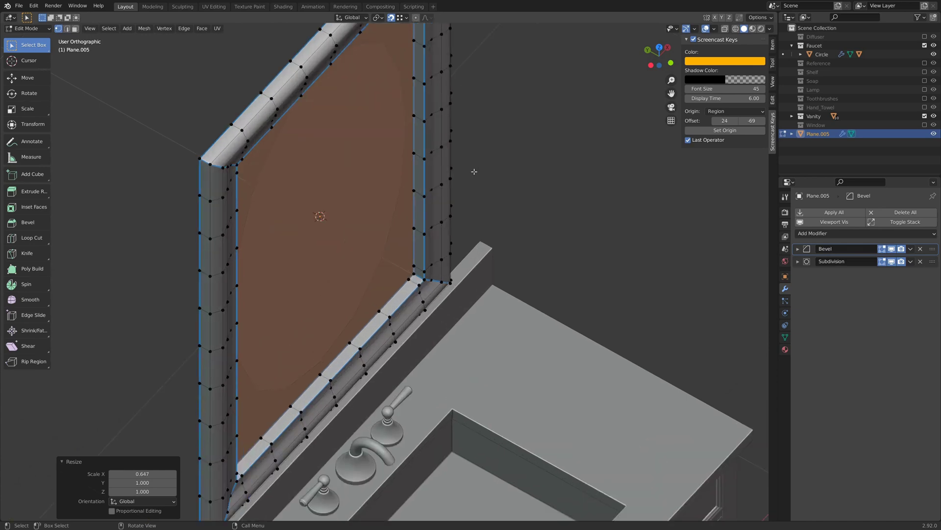
key("g")
key("y")
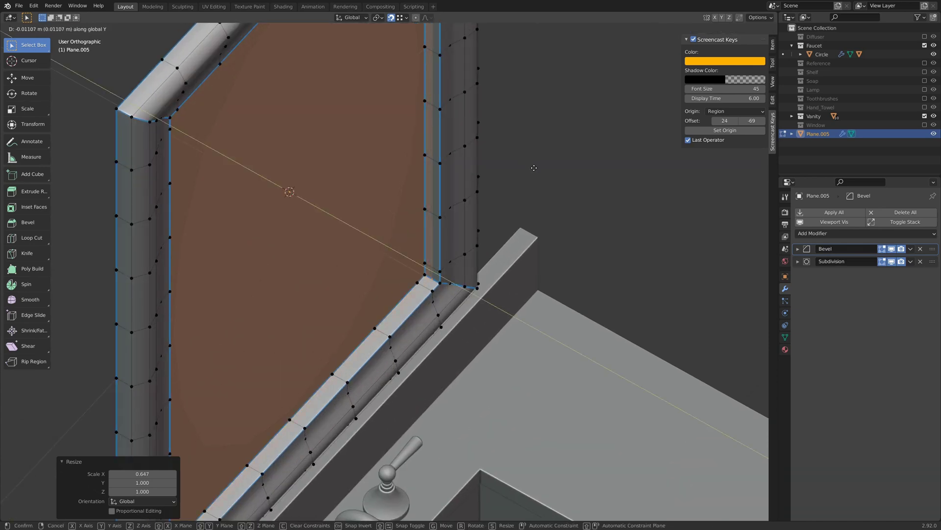
left_click(534, 168)
- Inset the mirror plane's face by about 0.02 m from the front view
key("KP_1")
scroll(555, 169, "up", 5)
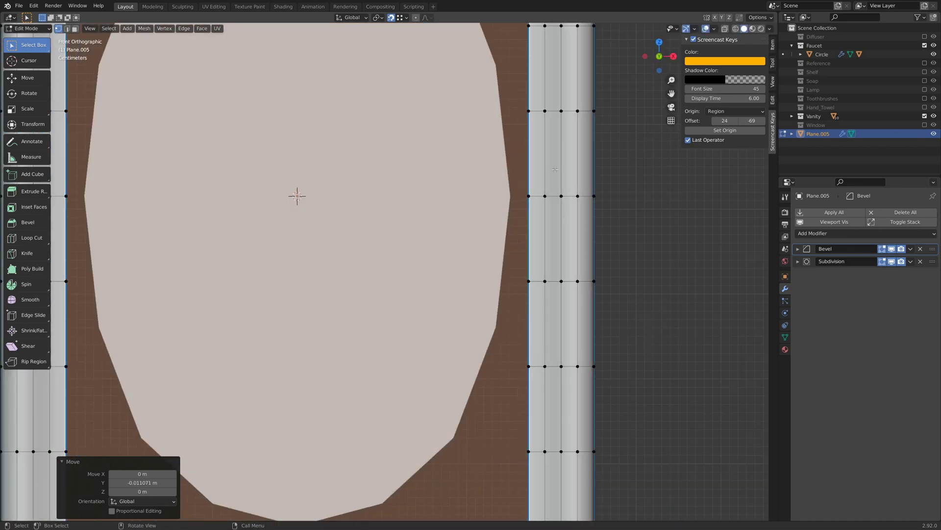
scroll(503, 245, "down", 4)
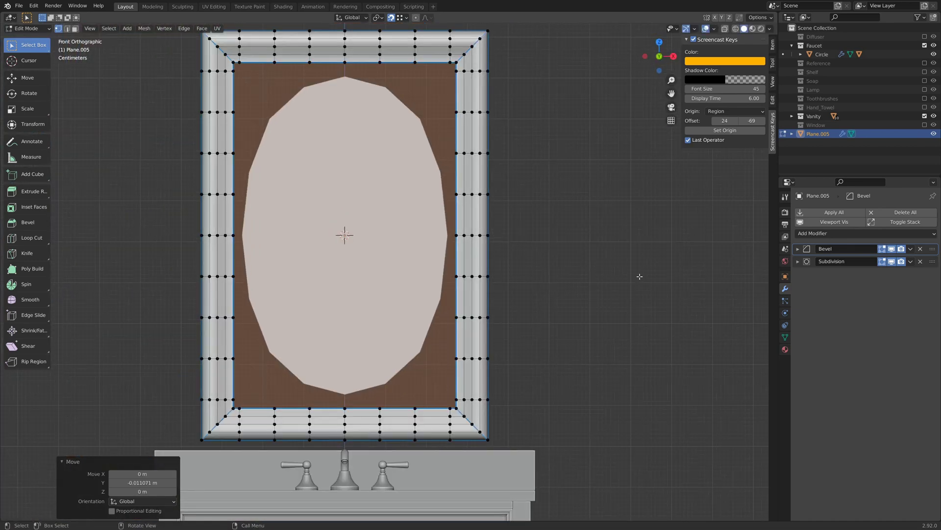
key("i")
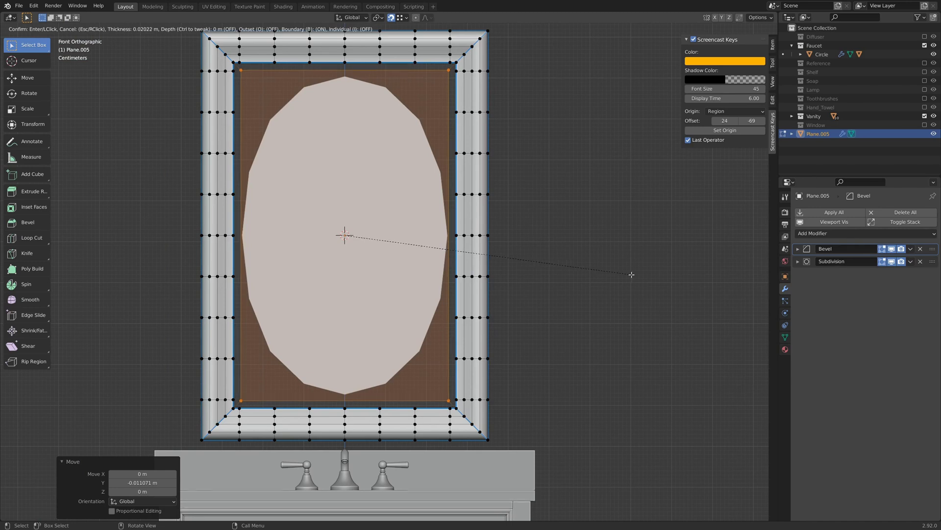
left_click(631, 275)
- Select all linked edges of the mirror plane in edge mode and set their mean bevel weight to 1.00
middle_click_drag(631, 275, 502, 260)
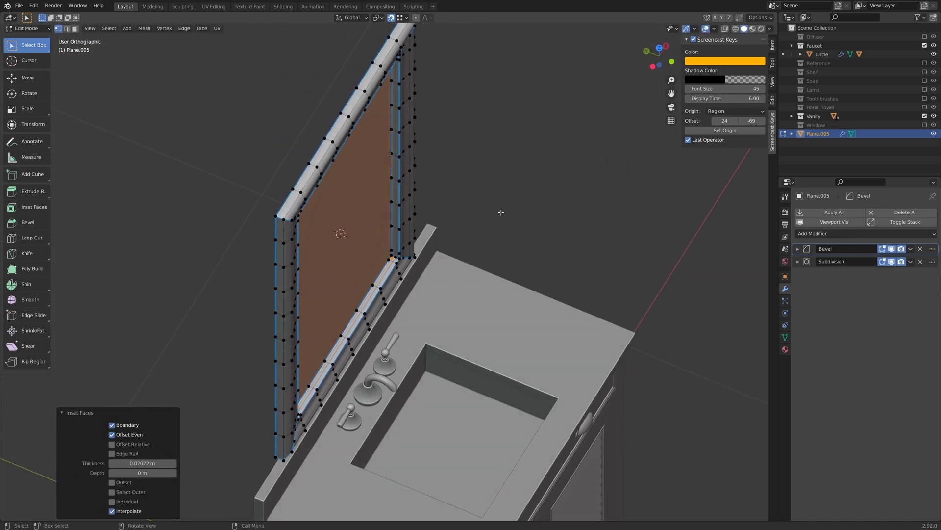
scroll(501, 212, "up", 4)
middle_click_drag(487, 208, 418, 188, "shift")
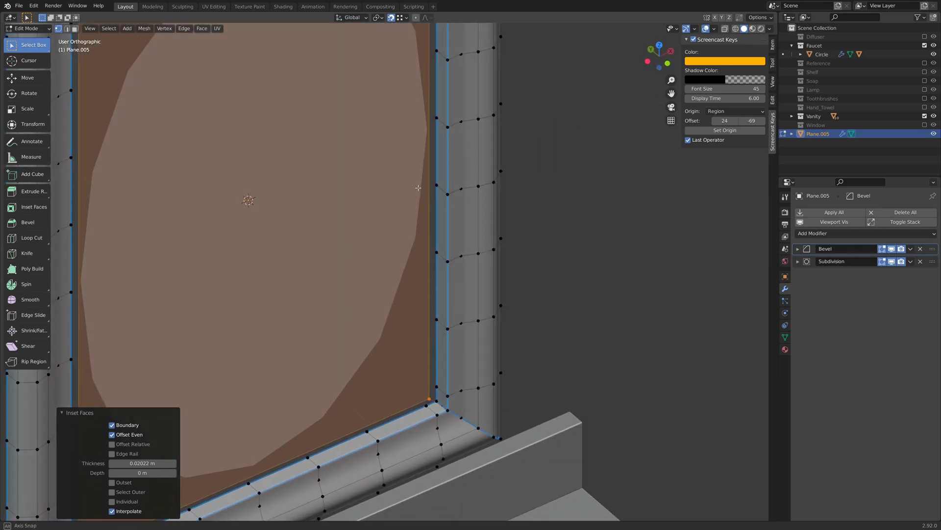
key("2")
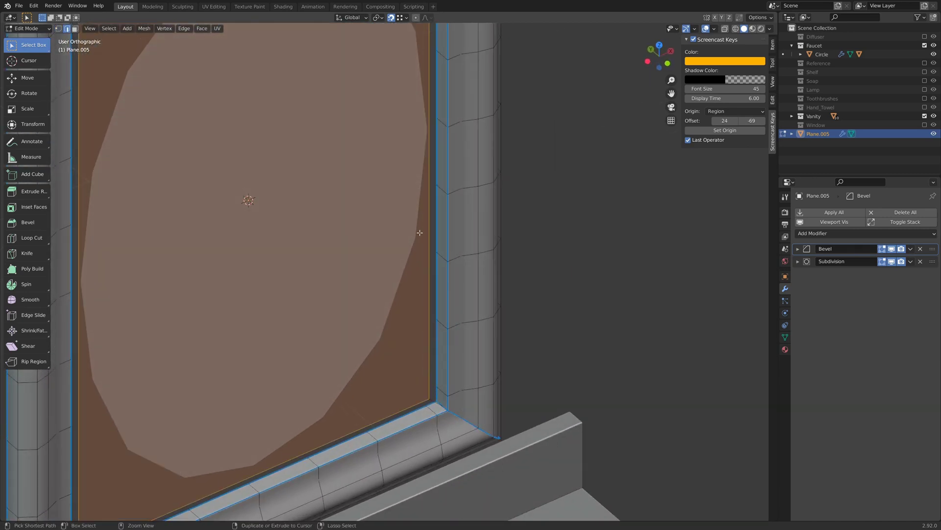
key("ctrl+l")
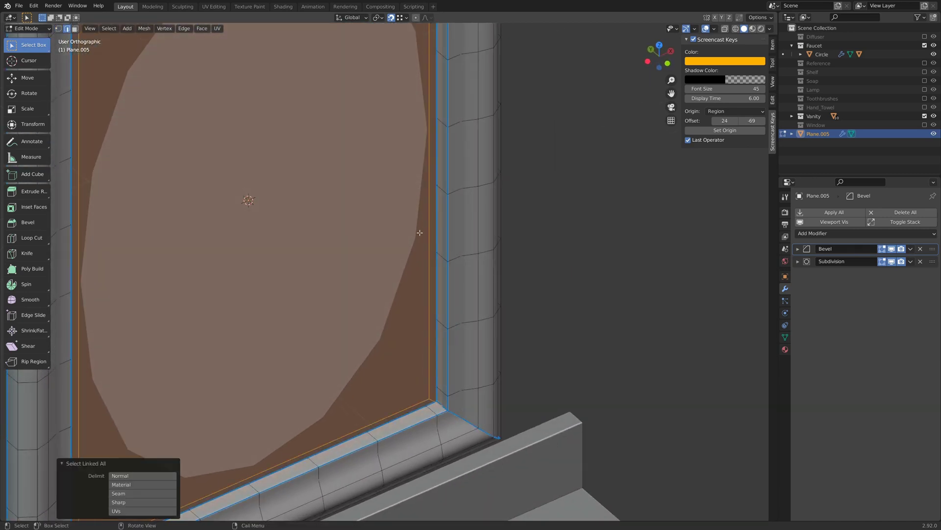
left_click(773, 45)
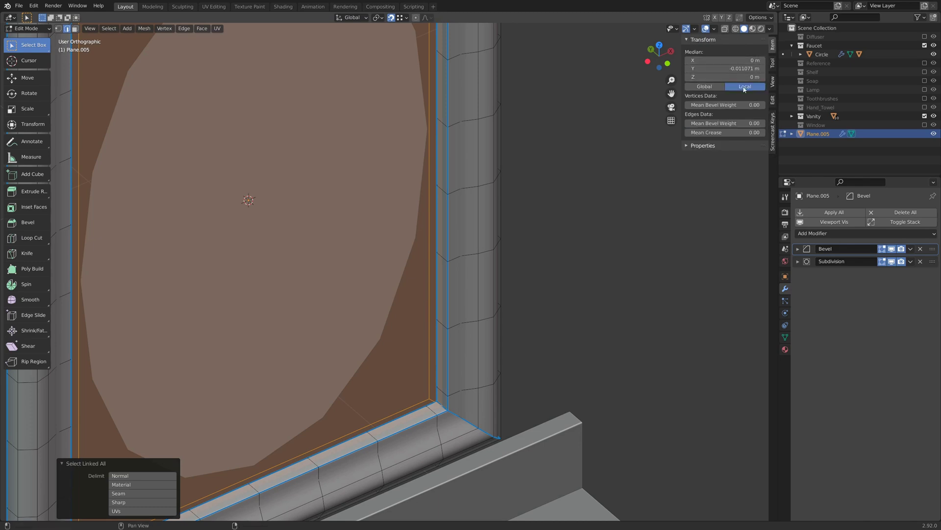
left_click_drag(726, 123, 804, 123)
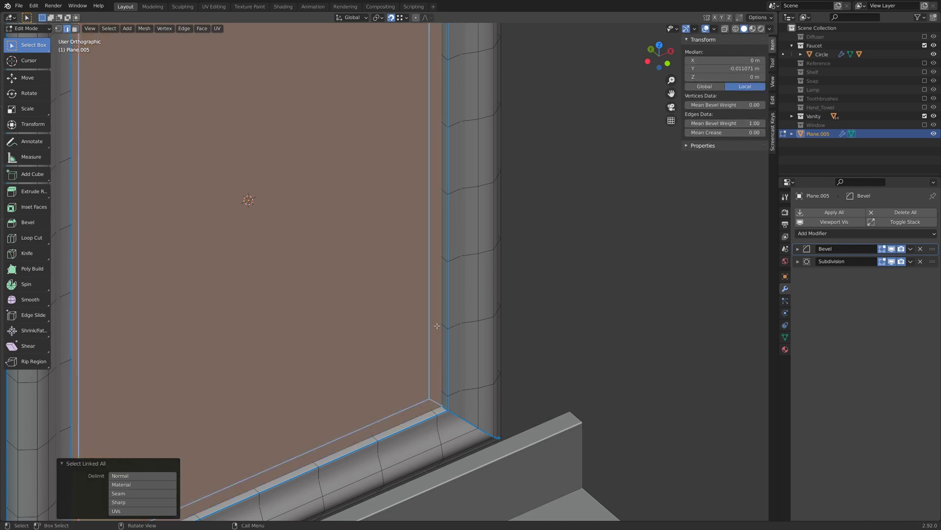
- Move the mirror plane's inset centre face about -0.007 m along Y, and return to Object Mode
key("3")
left_click(265, 206)
scroll(256, 199, "down", 2)
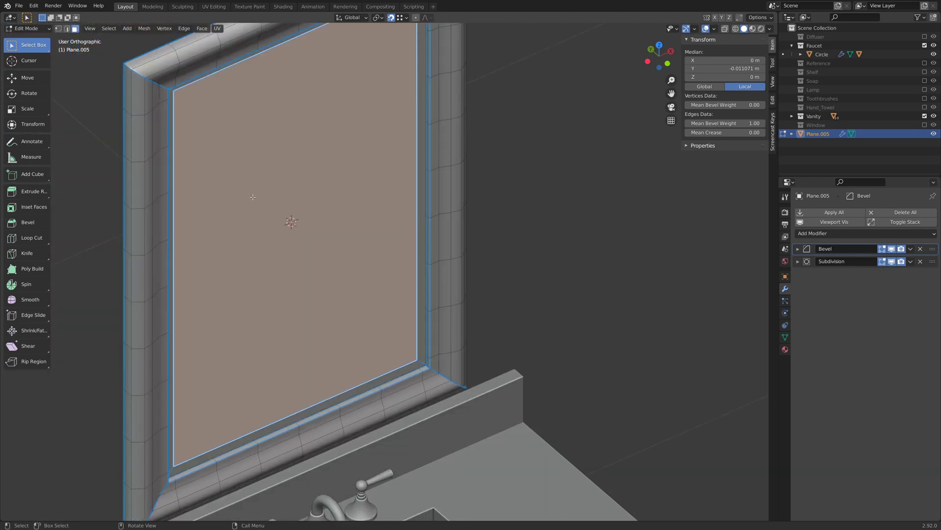
middle_click_drag(286, 207, 484, 163)
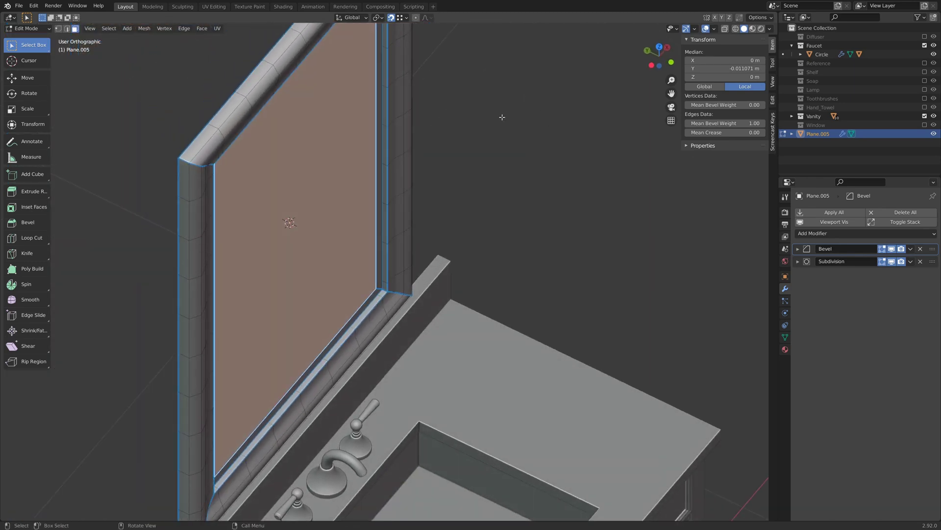
key("g")
key("y")
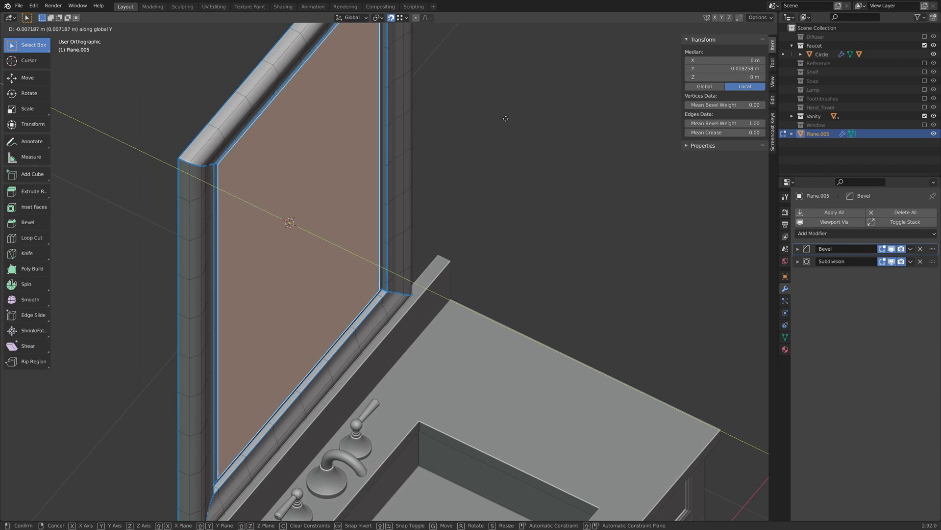
left_click(505, 118)
key("Tab")
- Enable the Soap and Lamp collections in the scene
middle_click_drag(508, 105, 361, 134)
scroll(360, 134, "down", 4)
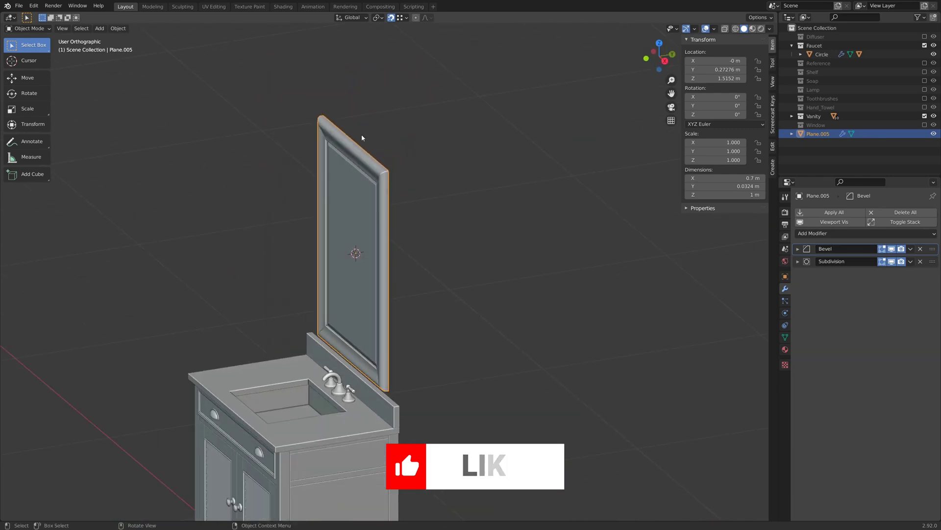
middle_click_drag(314, 246, 392, 248)
middle_click_drag(415, 390, 463, 331)
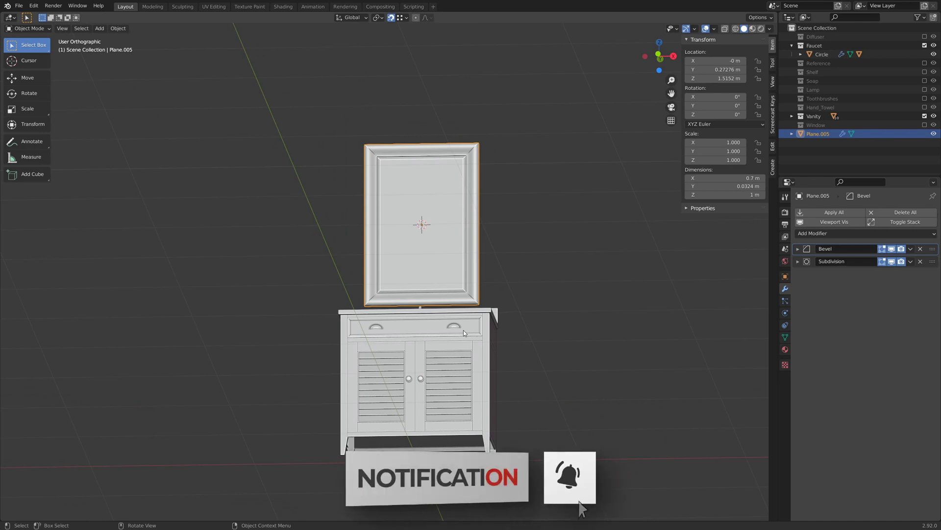
key("KP_1")
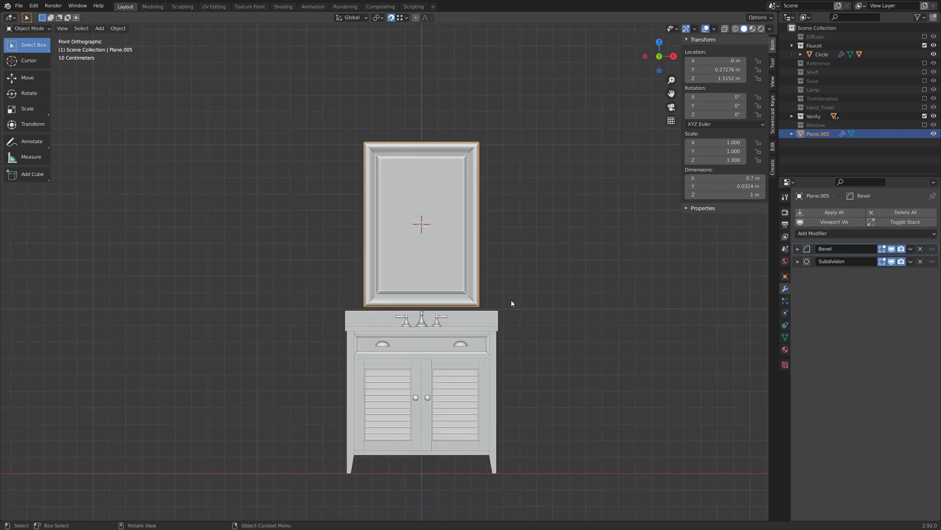
middle_click_drag(511, 303, 471, 326)
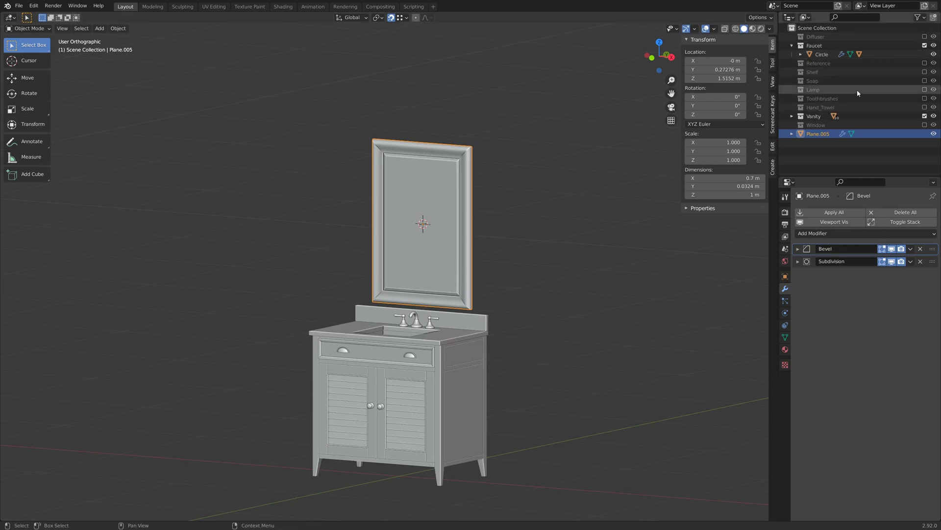
left_click(811, 81)
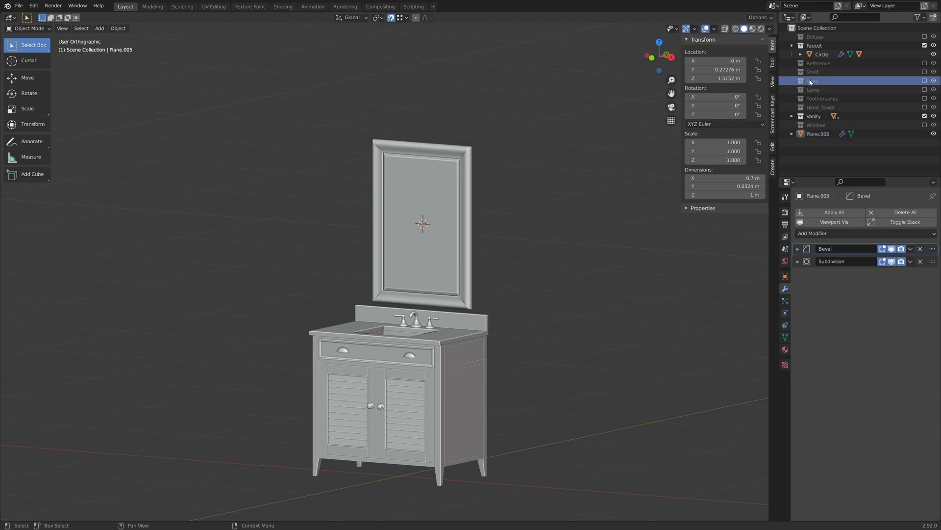
left_click(925, 81)
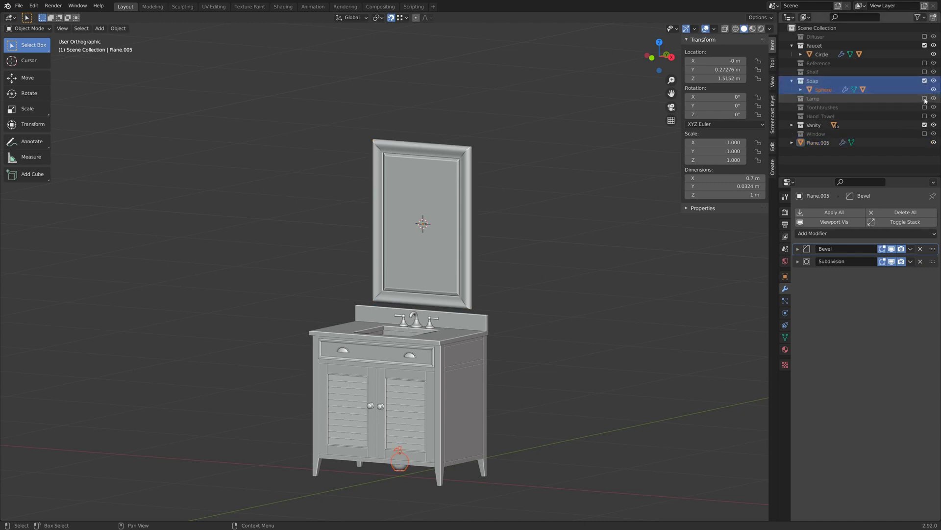
left_click(924, 98)
left_click(422, 474)
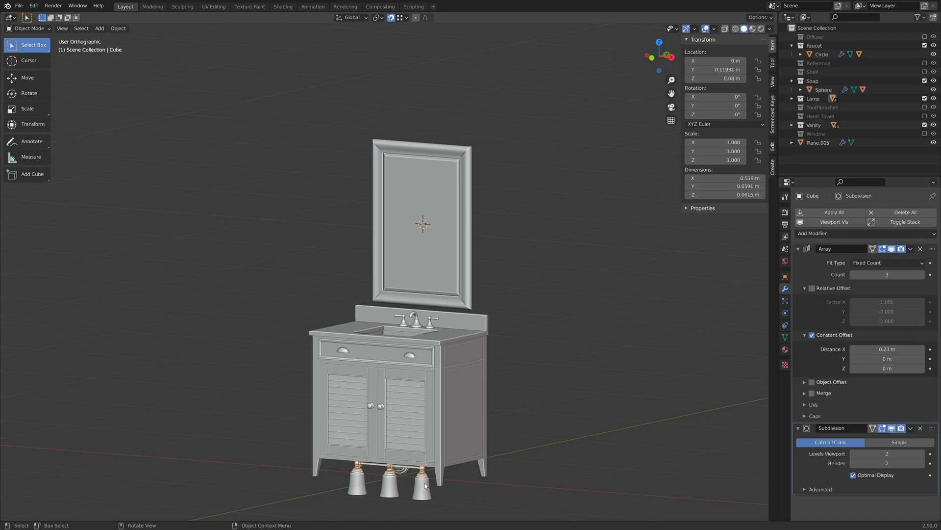
scroll(501, 497, "up", 3)
middle_click_drag(504, 473, 497, 210, "shift")
scroll(496, 342, "up", 3)
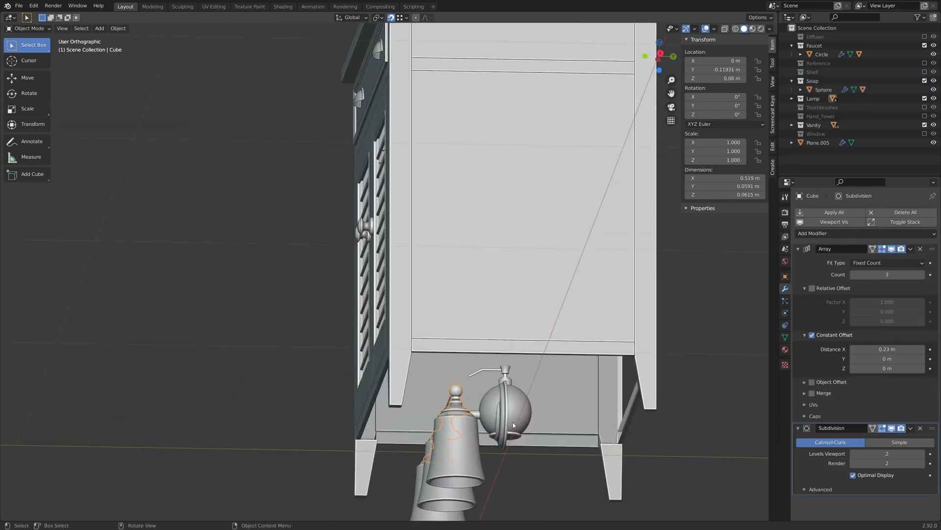
middle_click_drag(553, 420, 497, 305, "shift")
left_click(444, 326)
middle_click_drag(613, 365, 586, 377)
key("g")
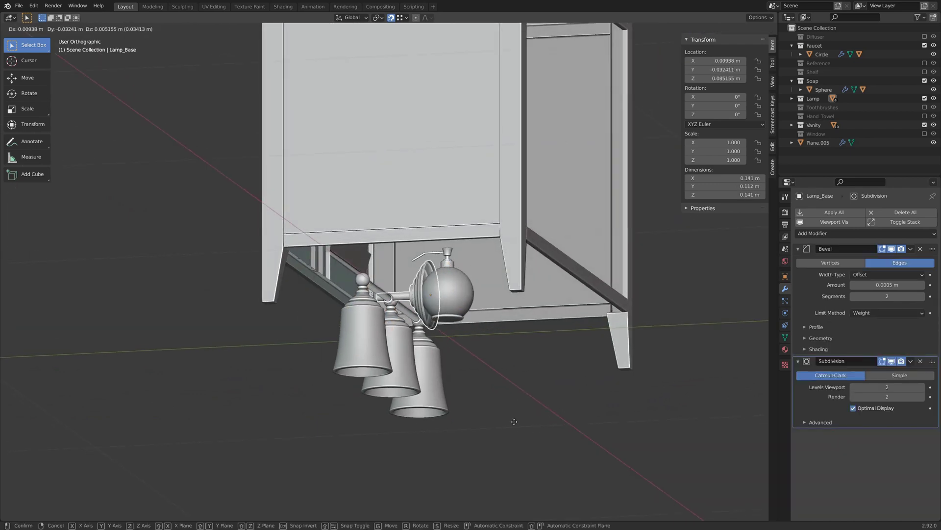
key("x")
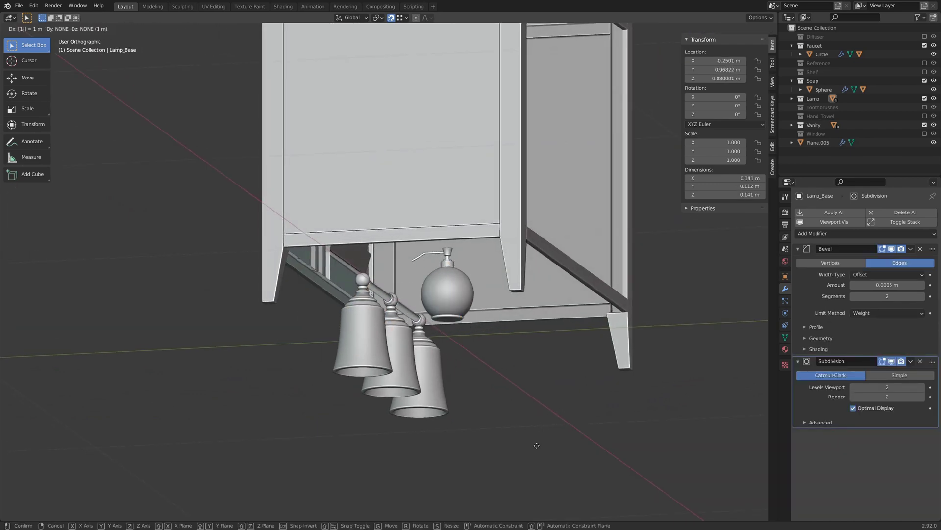
key("1")
right_click(552, 443)
key("ctrl+z")
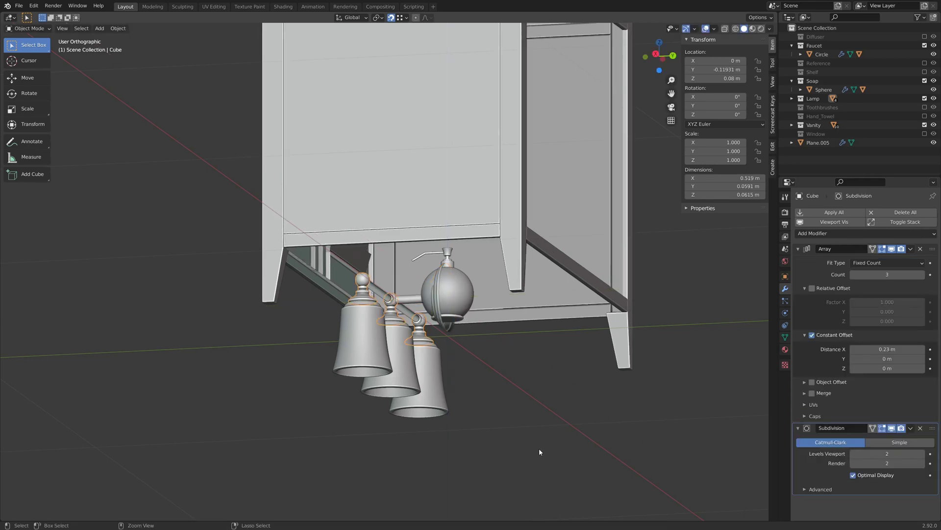
- Disable the Soap collection, and parent all the lamp parts to Lamp_Base using the Object option
middle_click_drag(528, 451, 630, 231)
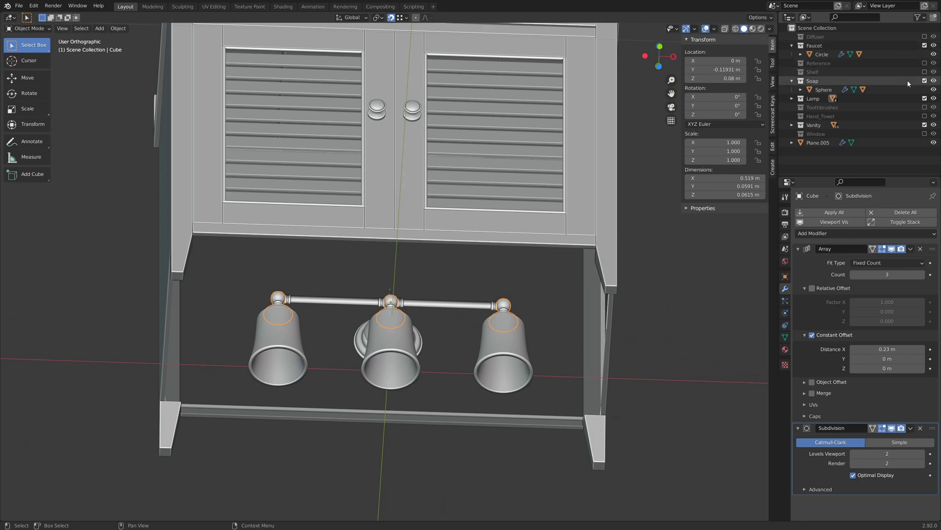
left_click(925, 81)
left_click_drag(238, 271, 544, 384)
middle_click_drag(545, 358, 459, 334)
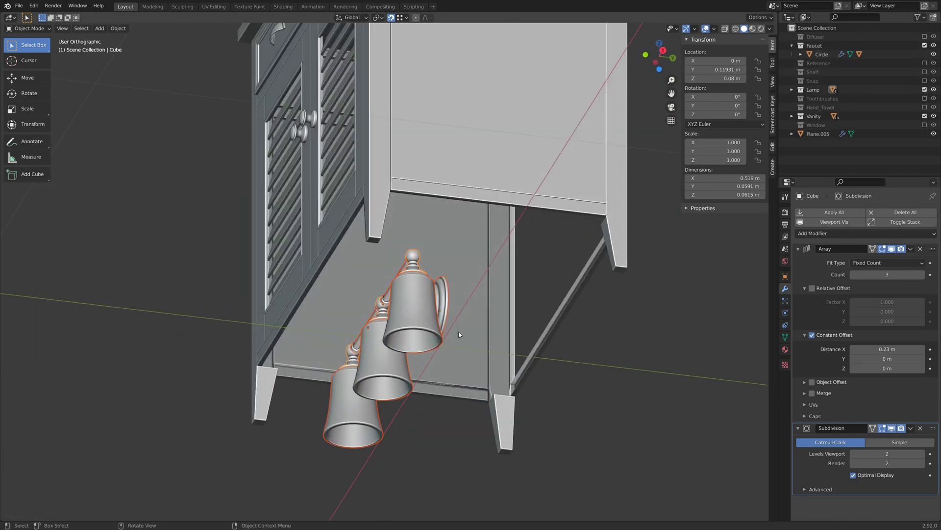
left_click(444, 293, "shift")
key("ctrl+p")
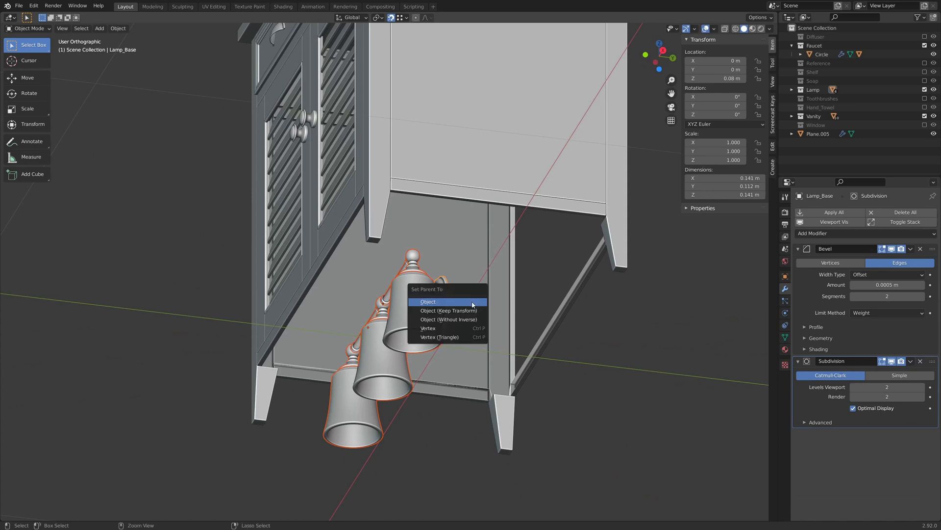
left_click(473, 305)
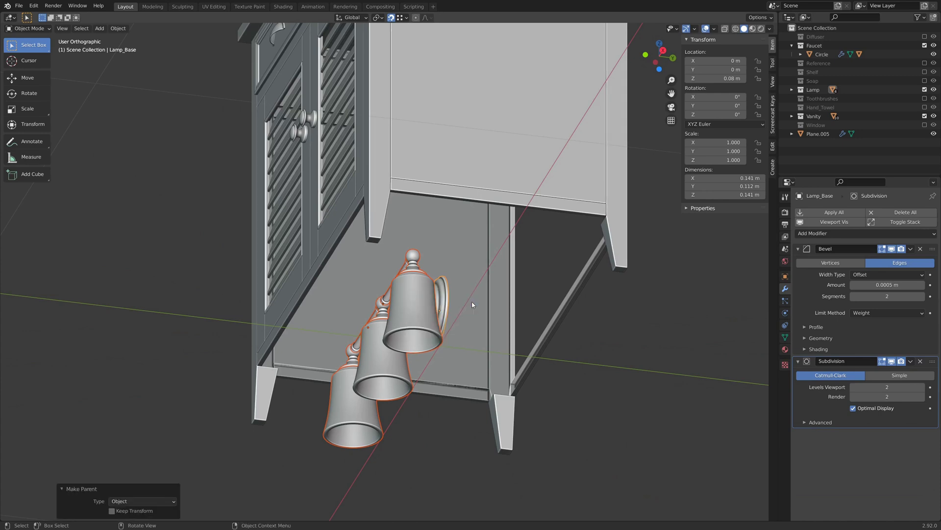
- Select only Lamp_Base and check with a cancelled trial move that the shades and bar follow it
left_click(446, 292)
left_click(437, 303)
left_click(440, 302)
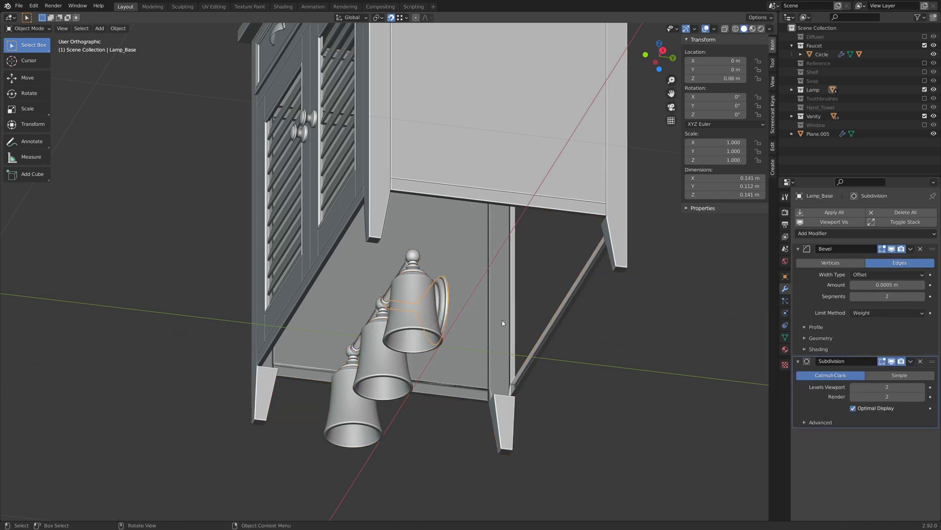
key("g")
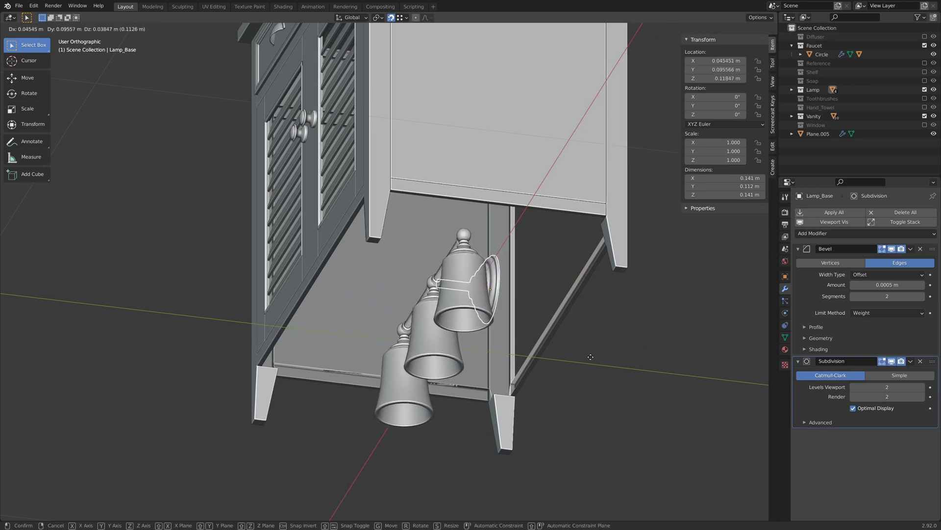
key("Escape")
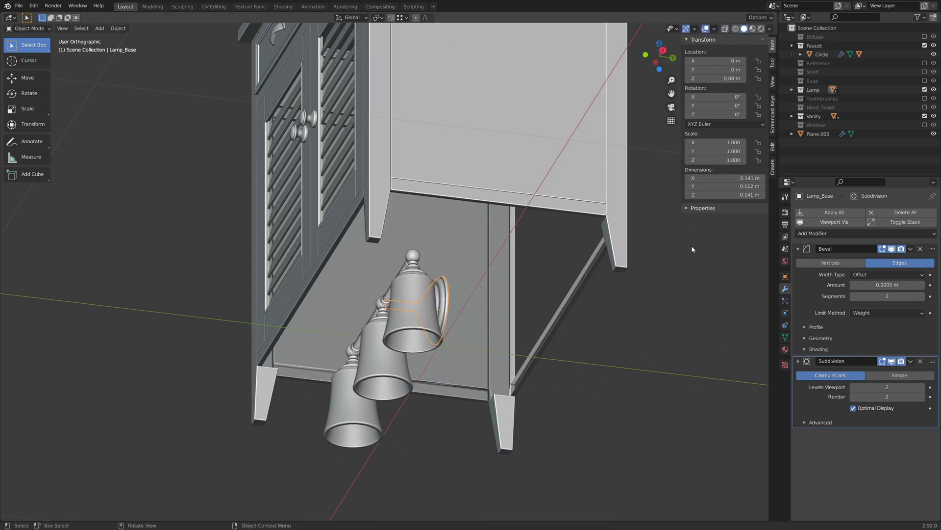
- Raise the lamp about 2.15 m along Z from the front view so it sits above the mirror
key("KP_1")
scroll(496, 270, "down", 5)
middle_click_drag(459, 182, 448, 340, "shift")
scroll(443, 314, "down", 3)
middle_click_drag(438, 248, 442, 308, "shift")
key("g")
key("z")
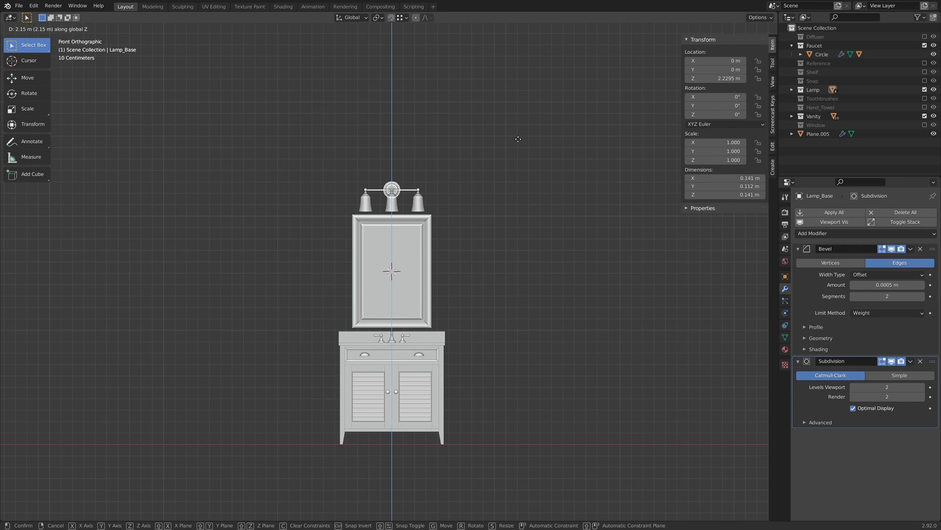
left_click(520, 139)
- Move the lamp about 0.271 m along Y in the side view so its base aligns with the mirror's back
middle_click_drag(523, 140, 474, 209)
key("KP_3")
scroll(498, 204, "up", 6)
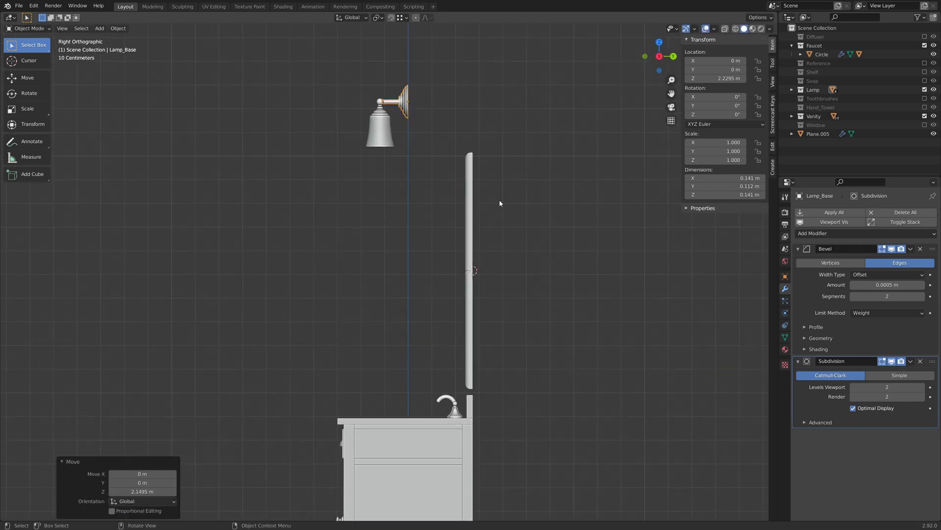
middle_click_drag(359, 336, 362, 353, "shift")
scroll(321, 210, "up", 3)
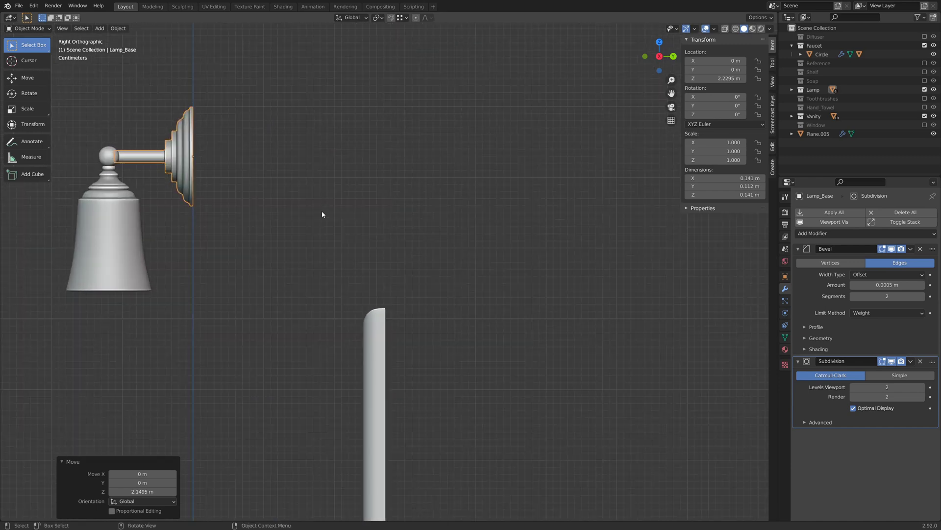
key("g")
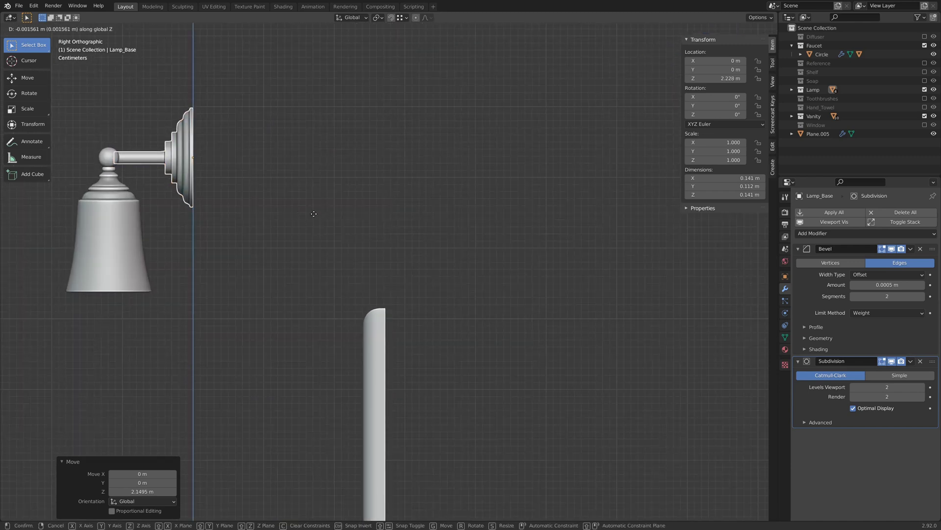
key("y")
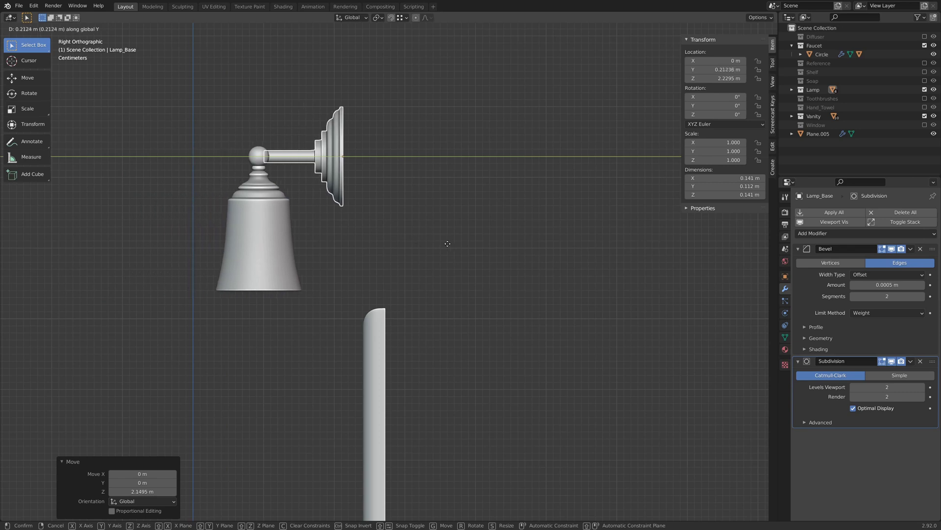
left_click(486, 246)
- Deselect the lamp and examine its placement over the mirror and vanity from the side, at an angle and from the front
scroll(421, 196, "down", 2)
scroll(419, 192, "down", 2)
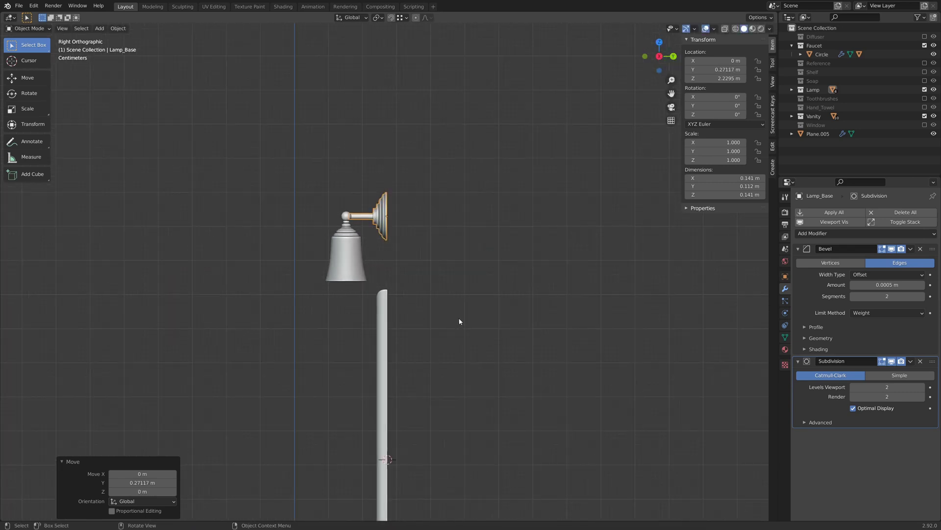
left_click(460, 326)
scroll(461, 330, "down", 3)
middle_click_drag(457, 408, 466, 313, "shift")
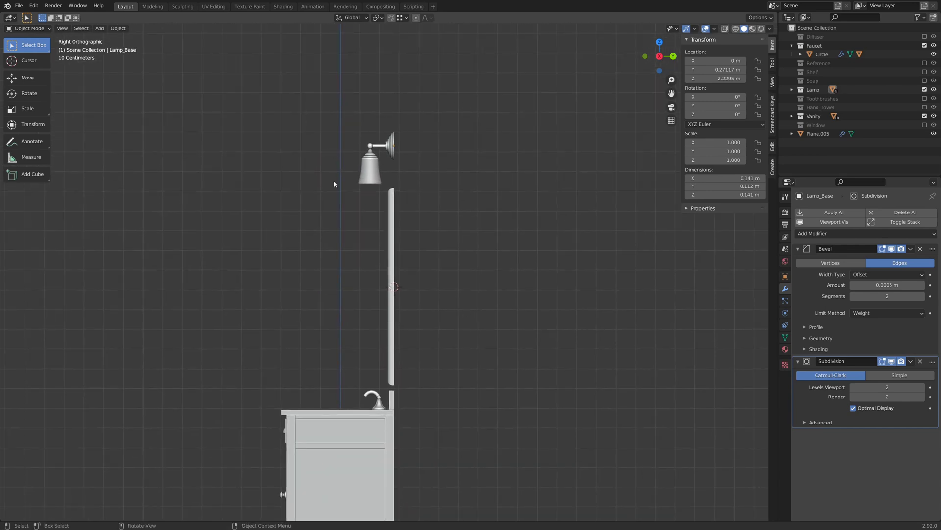
middle_click_drag(353, 181, 407, 189)
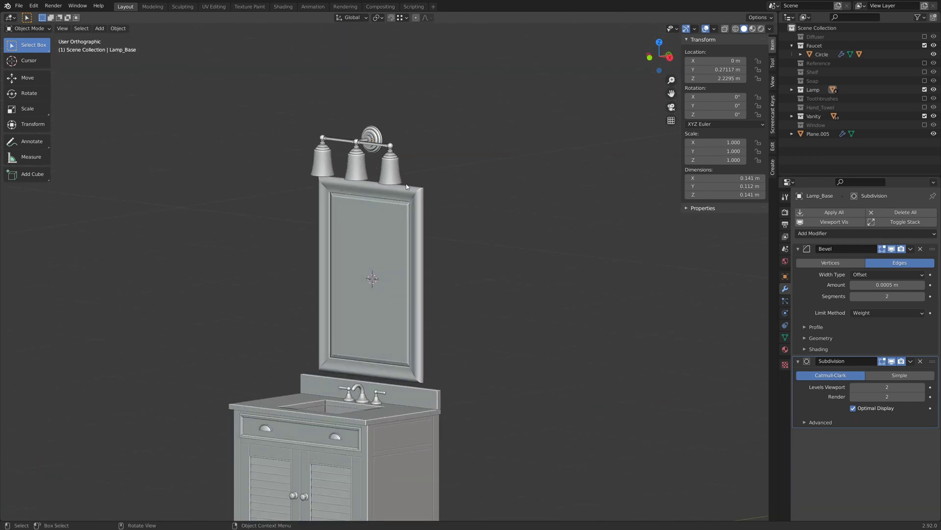
middle_click_drag(391, 197, 425, 198, "shift")
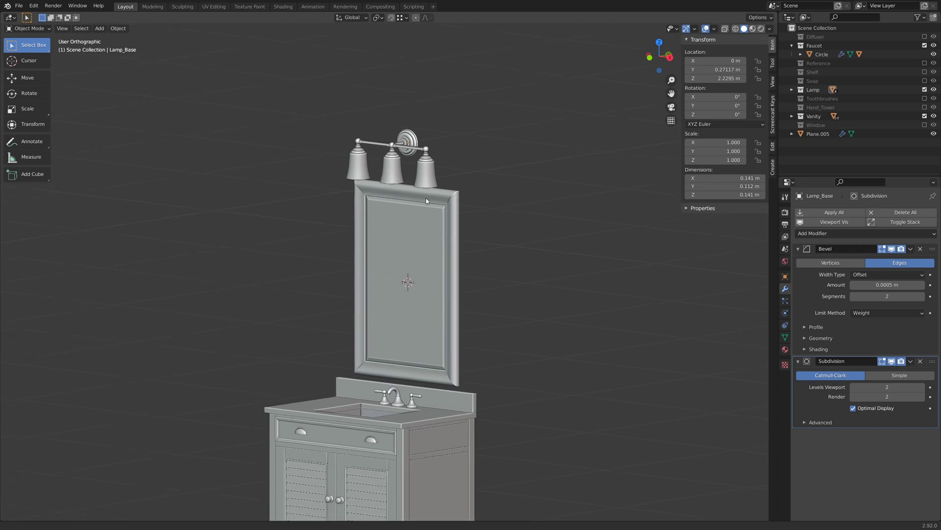
key("KP_1")
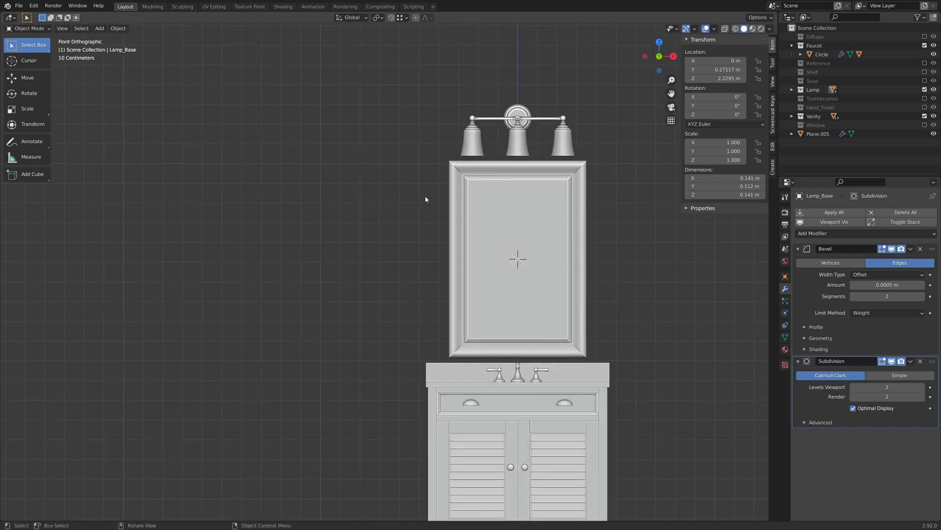
middle_click_drag(659, 334, 572, 256, "shift")
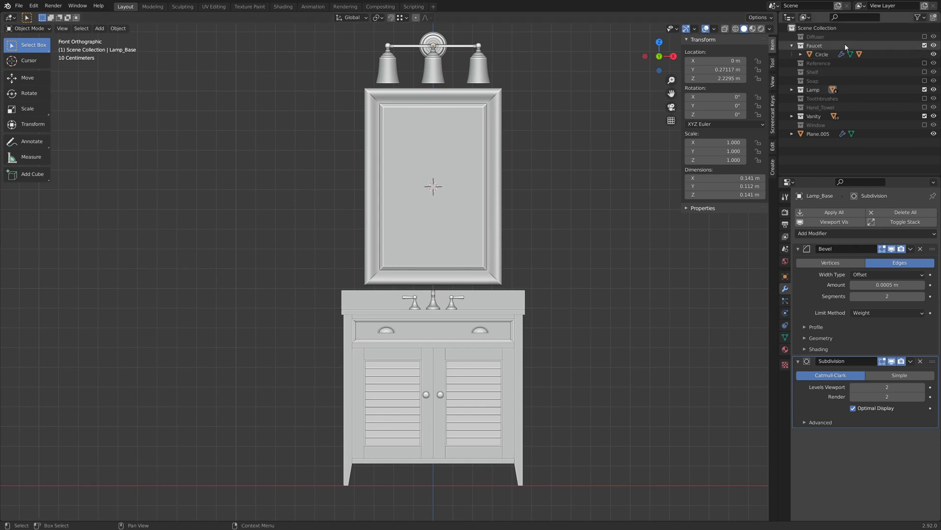
- Enable the Soap collection again and select the soap dispenser's body beneath the vanity
left_click(925, 81)
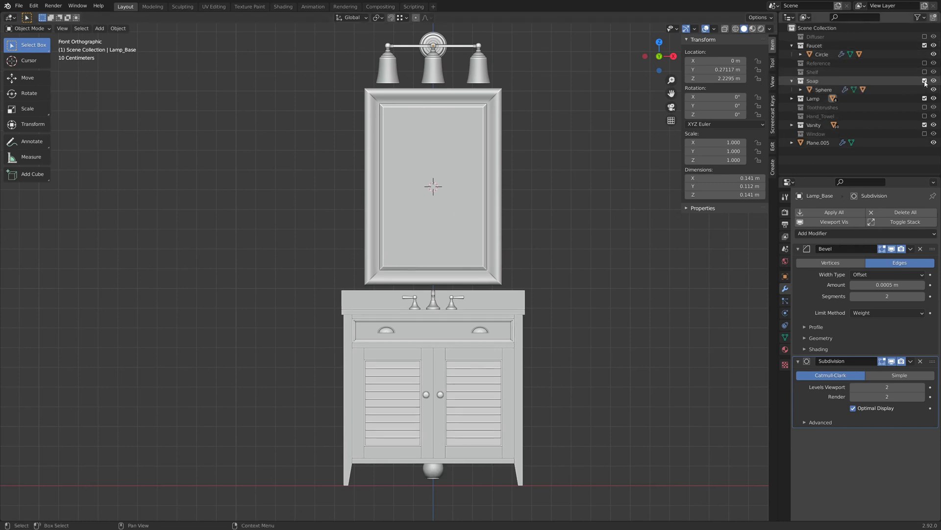
left_click(432, 477)
middle_click_drag(593, 419, 528, 396)
key("g")
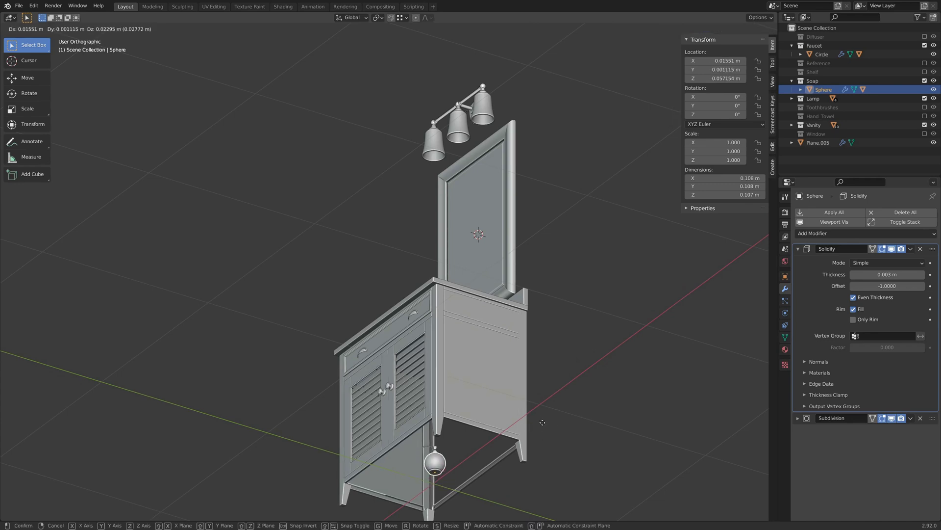
key("Escape")
key("KP_1")
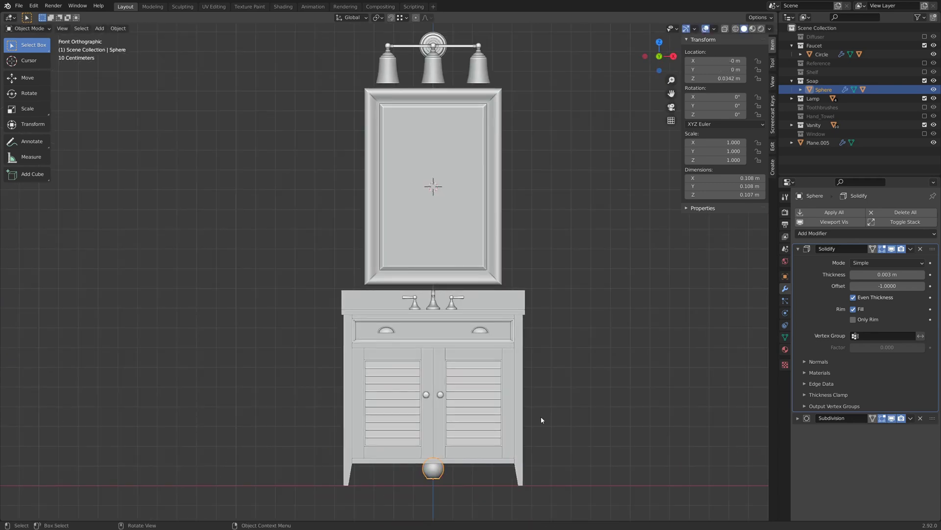
- Move the soap dispenser about -0.344 m along X and 0.871 m along Z in the front view, just above the countertop
scroll(517, 472, "up", 5)
key("g")
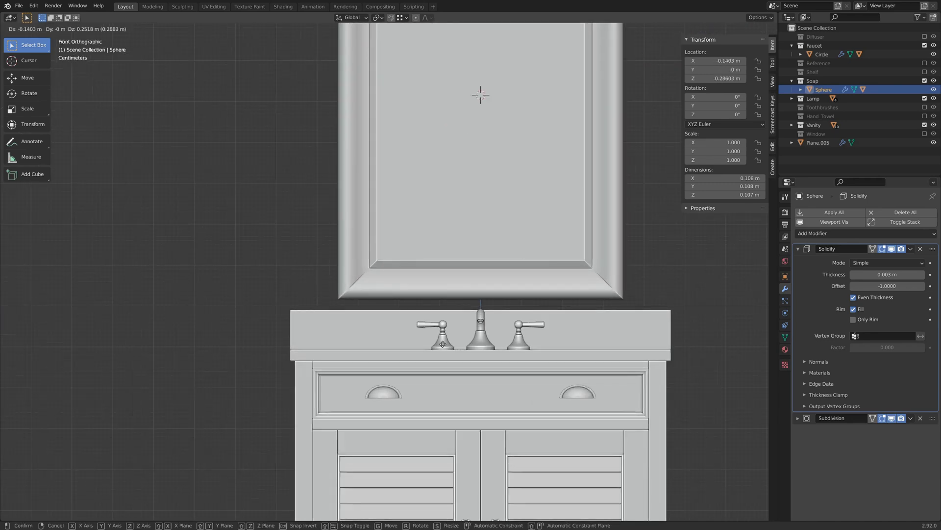
left_click(372, 104)
- Lower the soap dispenser about 0.012 m along Z so its base rests on the countertop
scroll(366, 374, "up", 8)
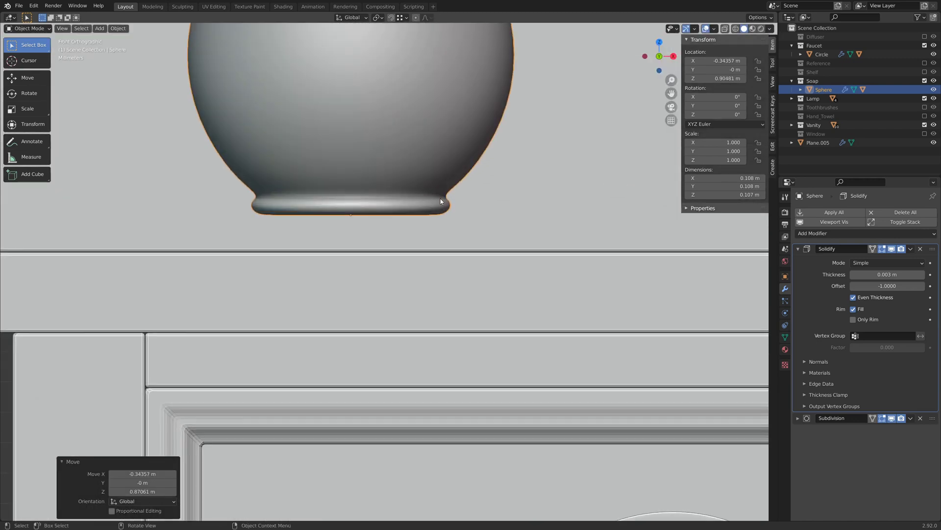
middle_click_drag(441, 201, 443, 231, "shift")
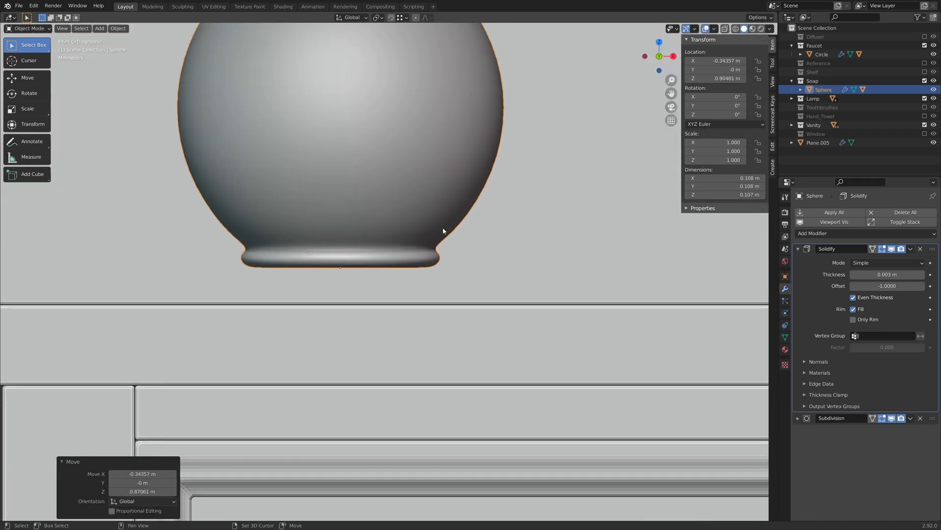
key("g")
key("z")
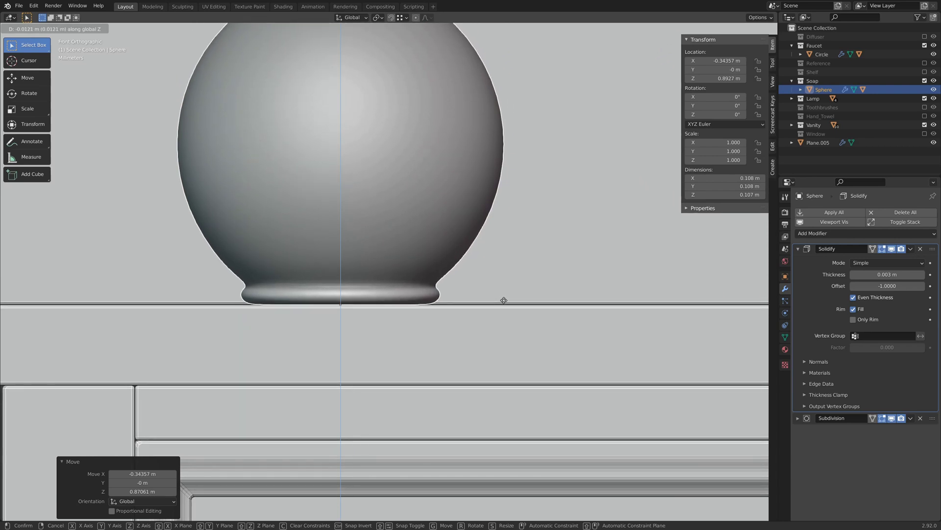
left_click(504, 300)
scroll(543, 231, "down", 4)
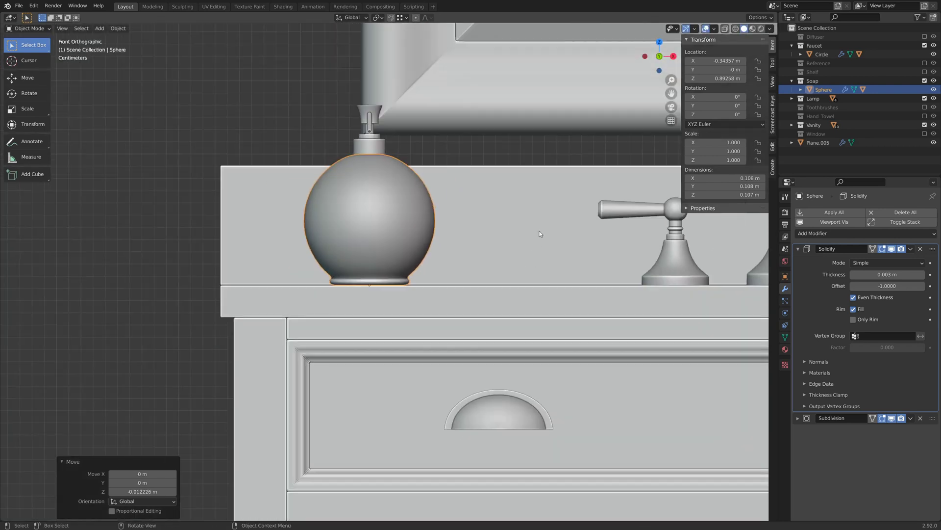
- Move the soap dispenser about 0.087 m along X and 0.176 m along Y in the top view, towards the backsplash
middle_click_drag(543, 231, 552, 207)
scroll(551, 219, "down", 2)
scroll(551, 219, "down", 2)
key("KP_7")
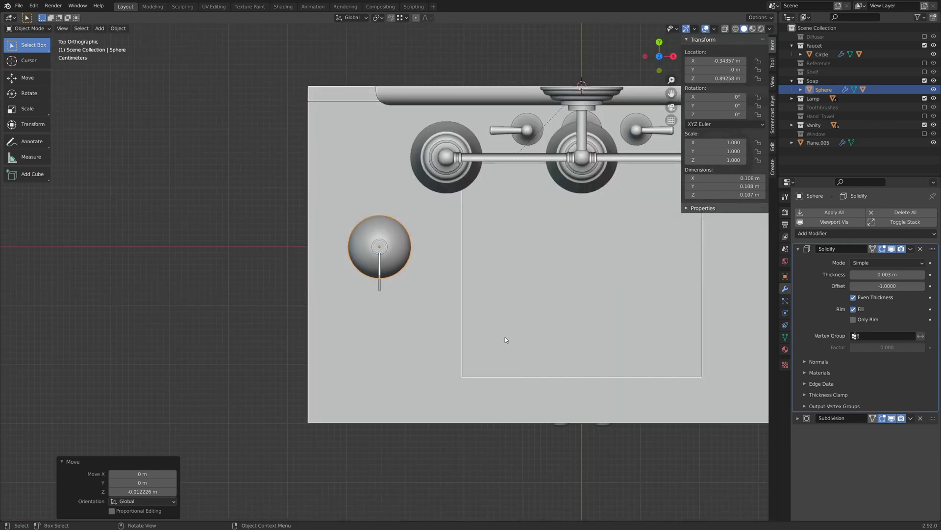
key("g")
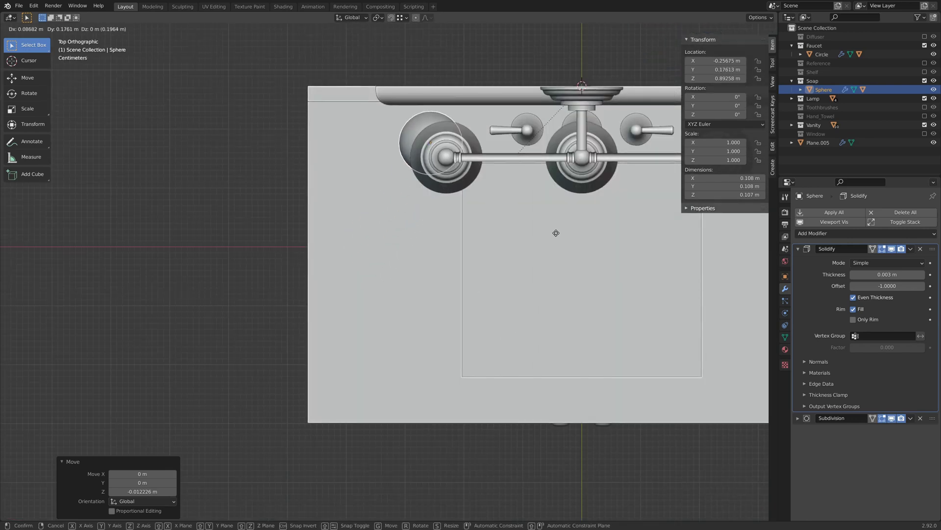
left_click(556, 233)
scroll(515, 307, "up", 3)
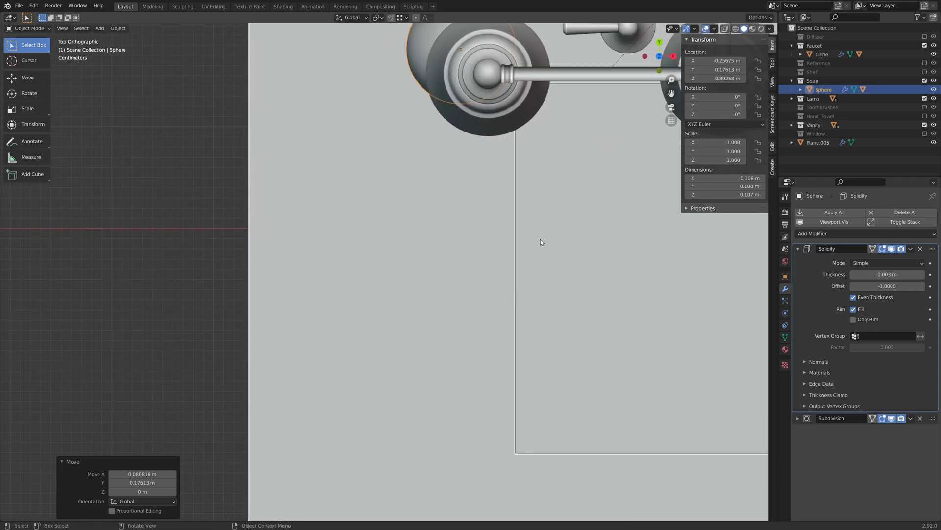
- Rotate the soap dispenser about 39.9° around Z in a wireframe top view so its spout angles towards the sink, and restore solid shading
key("shift+z")
middle_click_drag(545, 132, 508, 271, "shift")
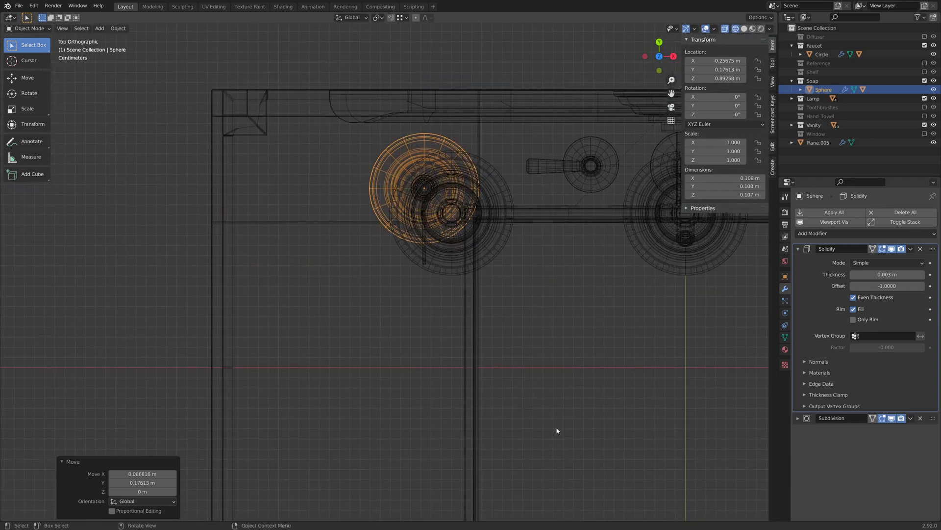
key("r")
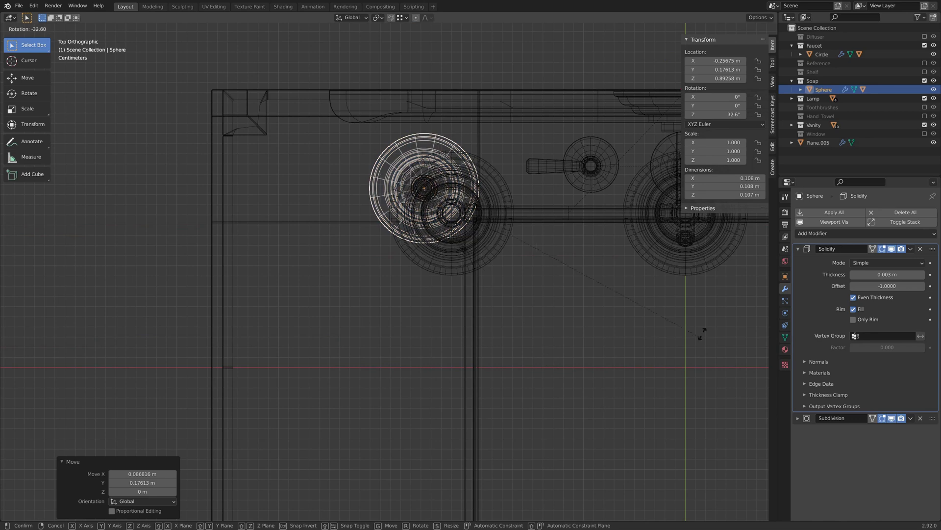
left_click(731, 313)
key("Tab")
scroll(478, 365, "down", 4)
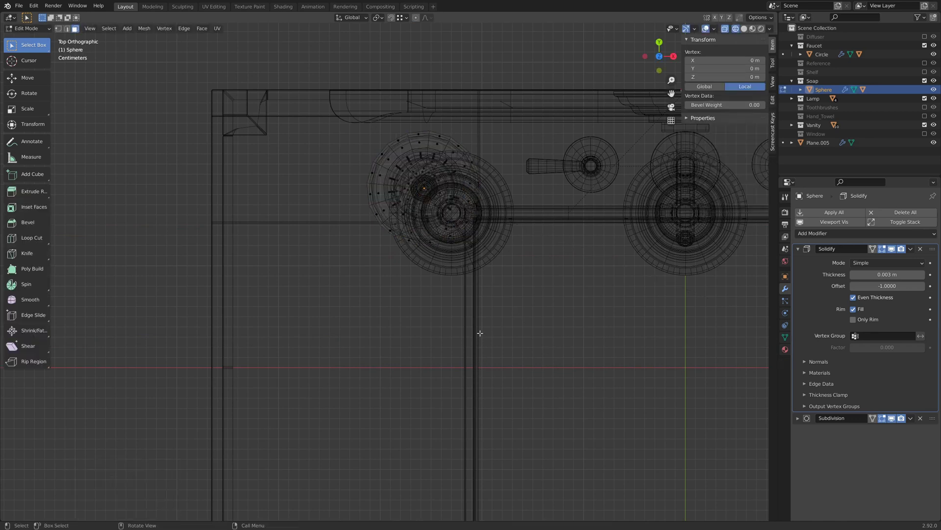
key("Tab")
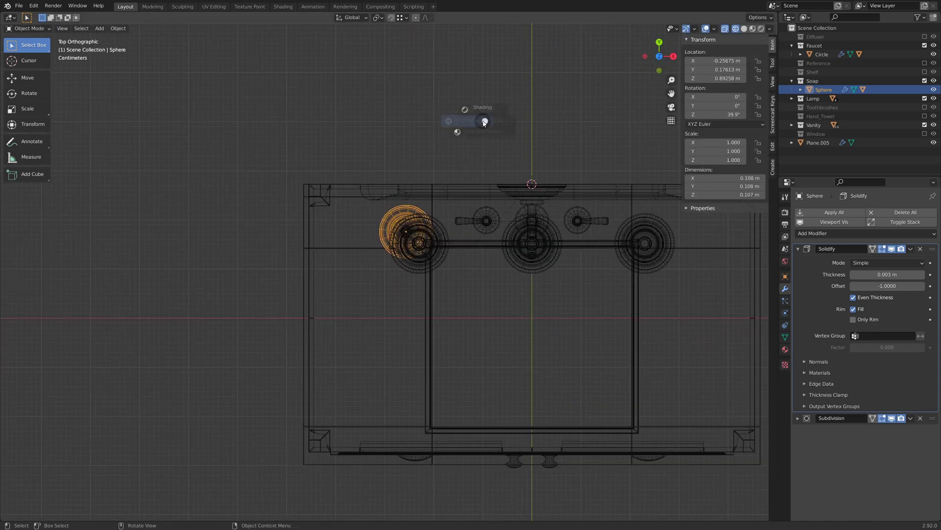
key("shift+z")
- Deselect the soap dispenser and examine its placement on the countertop from several angles in perspective
mouse_move(483, 120)
middle_mouse_down()
mouse_move(530, 393)
mouse_move(732, 287)
middle_mouse_up()
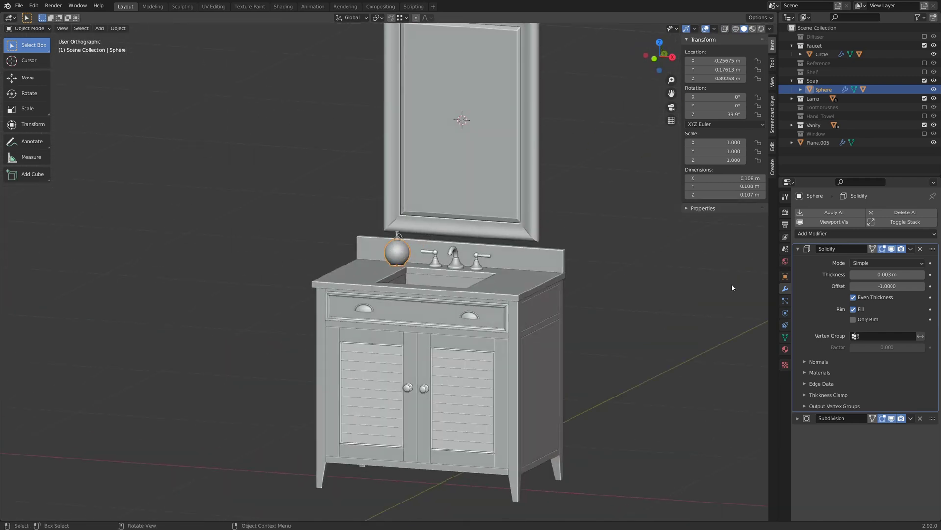
left_click(690, 286)
scroll(648, 284, "down", 3)
key("KP_5")
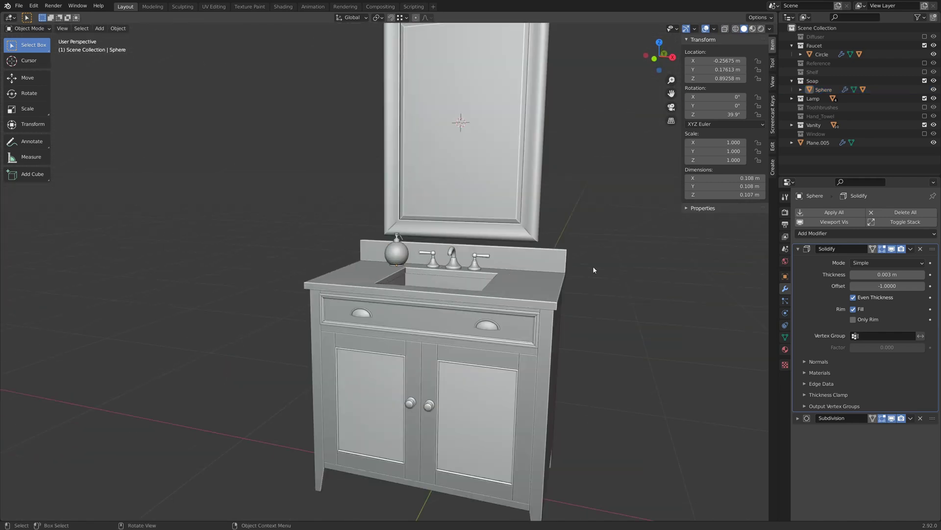
scroll(499, 272, "down", 2)
scroll(500, 275, "up", 6)
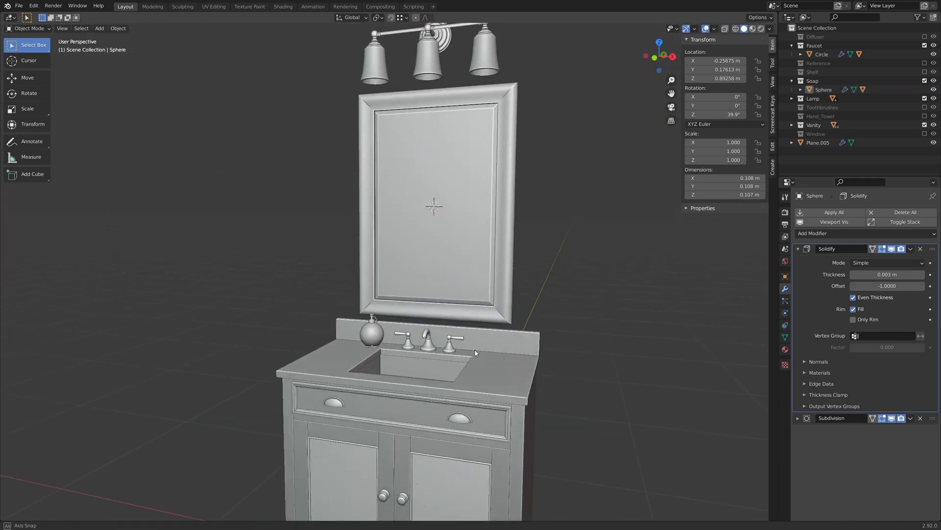
mouse_move(474, 349)
middle_mouse_down()
mouse_move(528, 347)
mouse_move(464, 353)
middle_mouse_up()
scroll(456, 348, "down", 4)
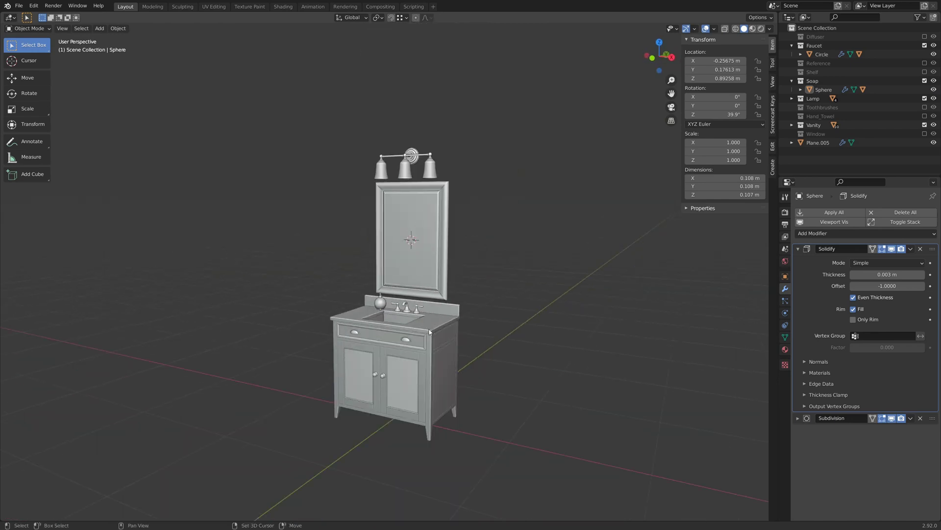
mouse_move(424, 327)
middle_mouse_down("shift")
mouse_move(410, 317)
mouse_move(395, 326)
mouse_move(435, 327)
middle_mouse_up("shift")
scroll(435, 327, "up", 4)
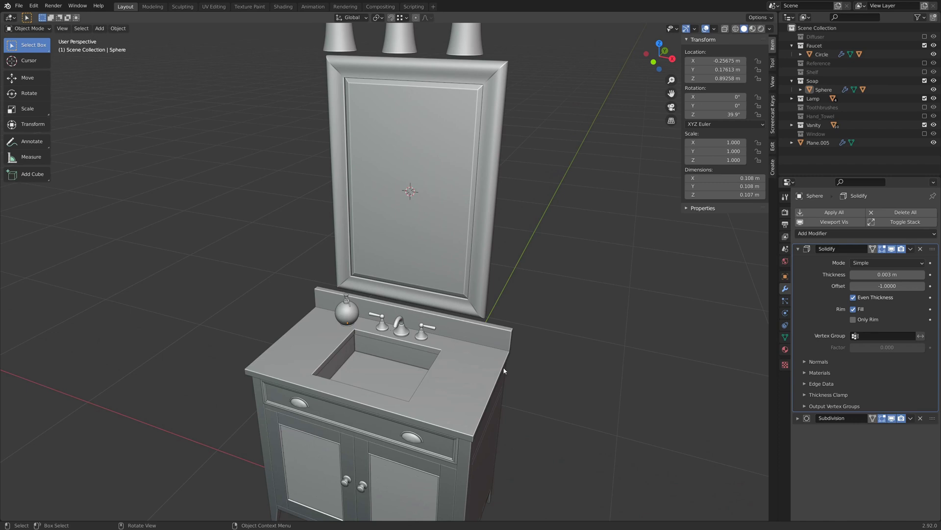
- Enable the Toothbrushes collection, select the toothbrush holder beneath the vanity and raise it about 0.023 m
left_click(925, 107)
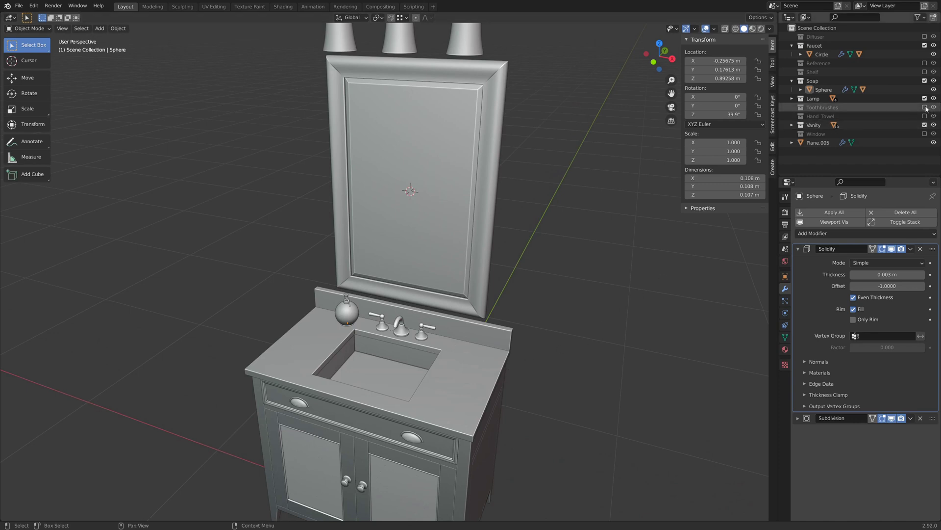
middle_click_drag(579, 343, 537, 271)
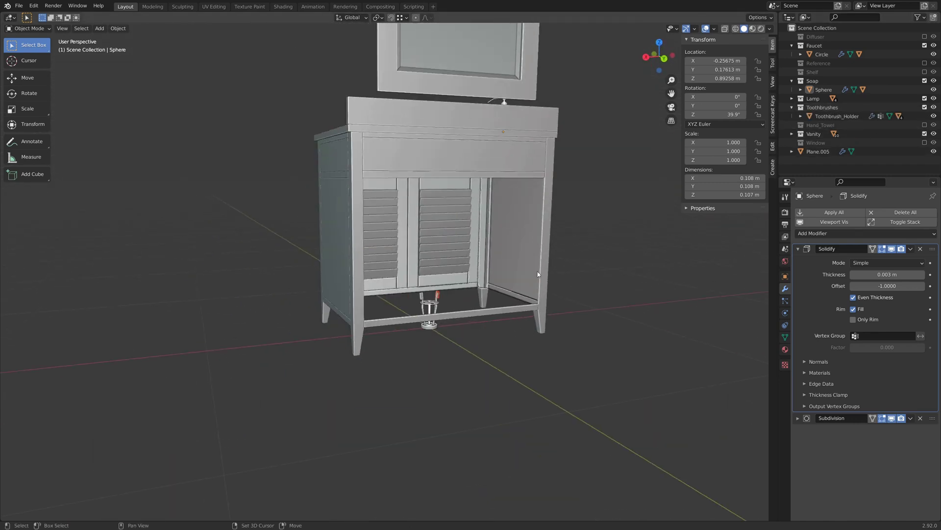
left_click(431, 326)
scroll(431, 326, "up", 4)
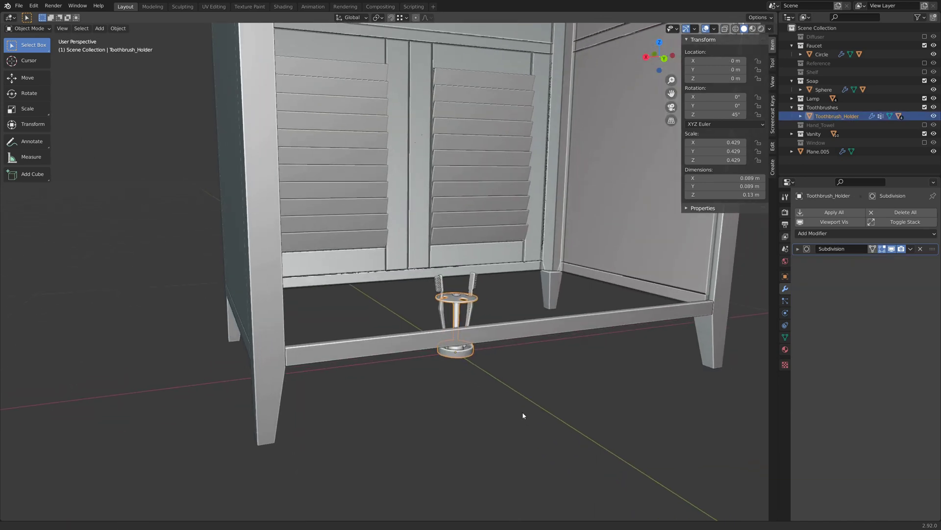
key("g")
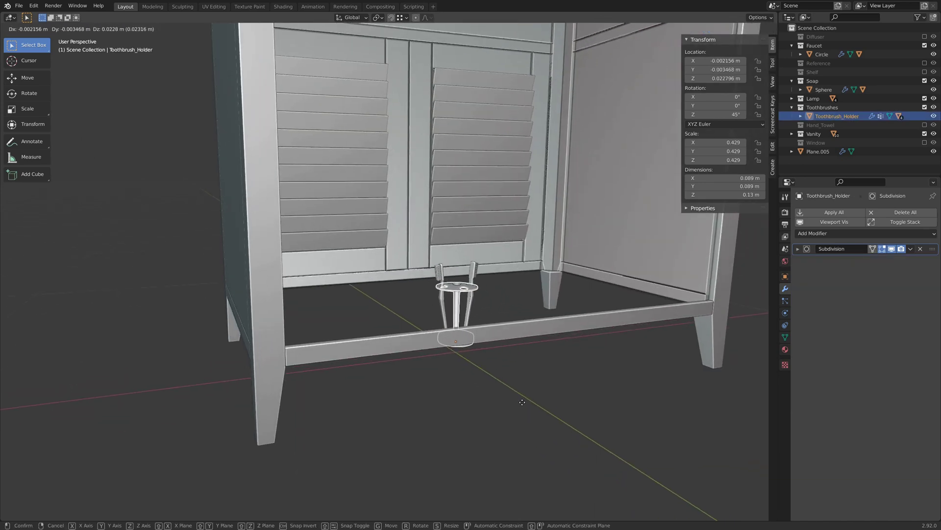
left_click(522, 405)
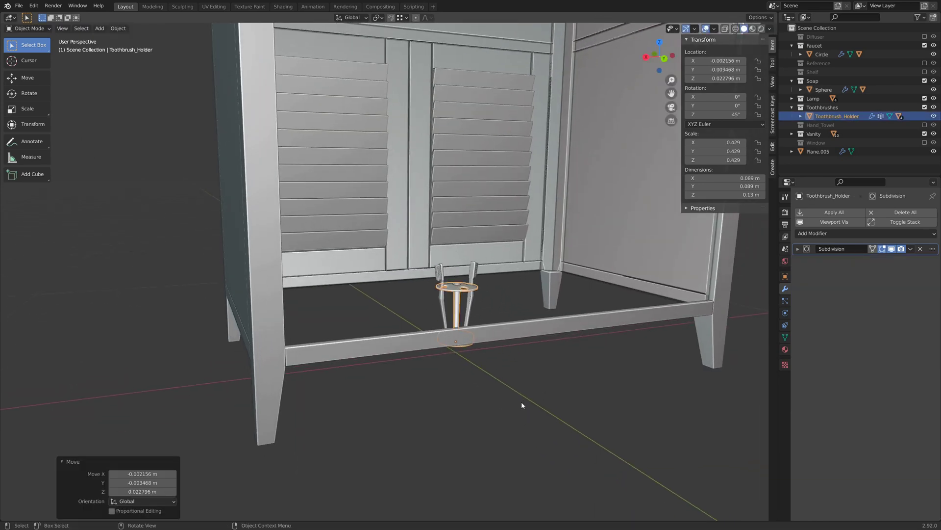
- Move the toothbrush holder about 0.247 m along X and 0.869 m along Z in the front view, up to the countertop
key("KP_1")
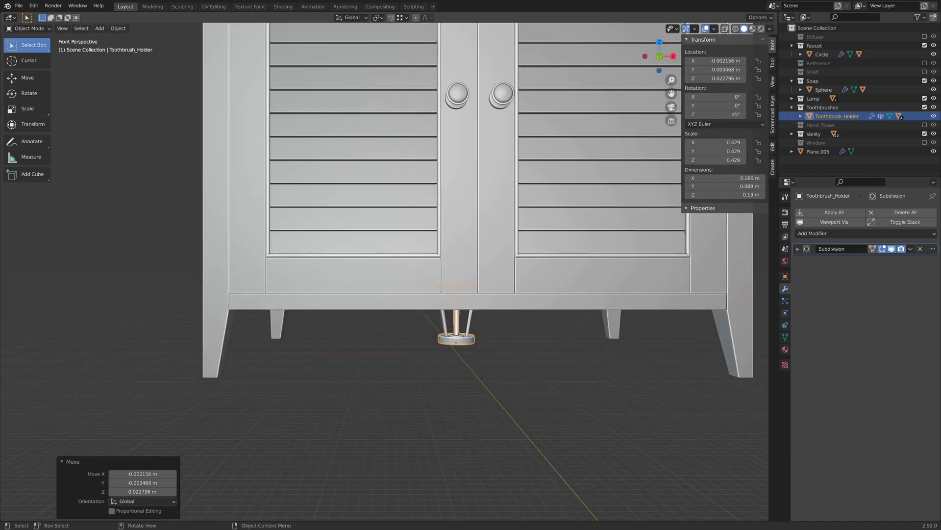
scroll(511, 293, "down", 5)
scroll(513, 292, "down", 3)
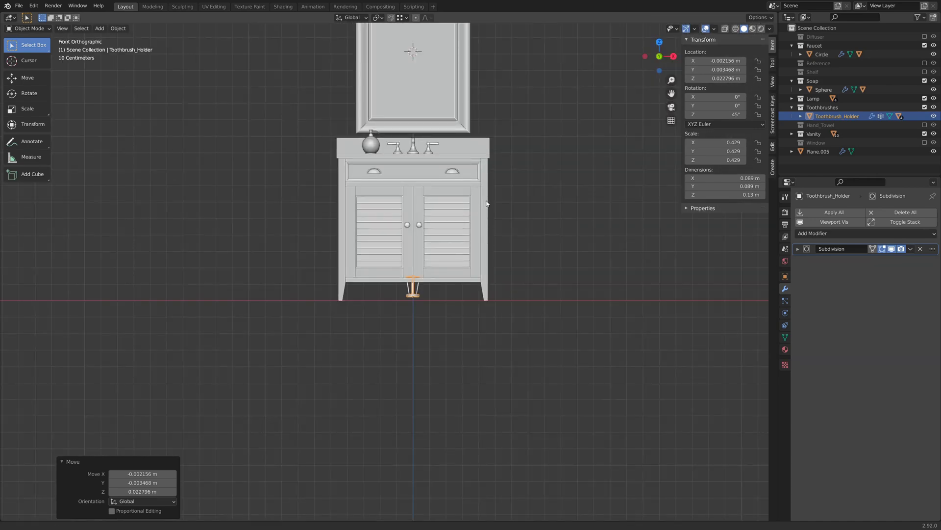
key("KP_5")
middle_click_drag(378, 324, 414, 379, "shift")
scroll(462, 418, "up", 3)
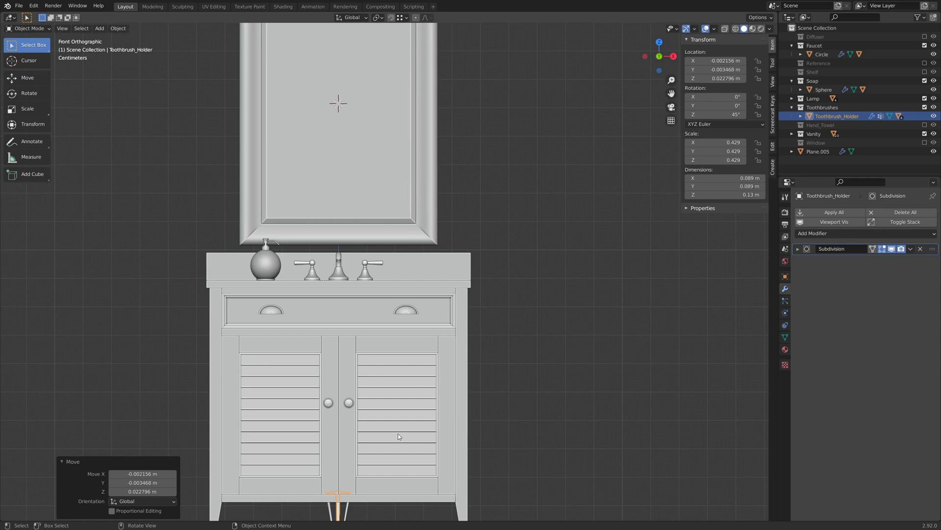
key("g")
left_click(449, 248)
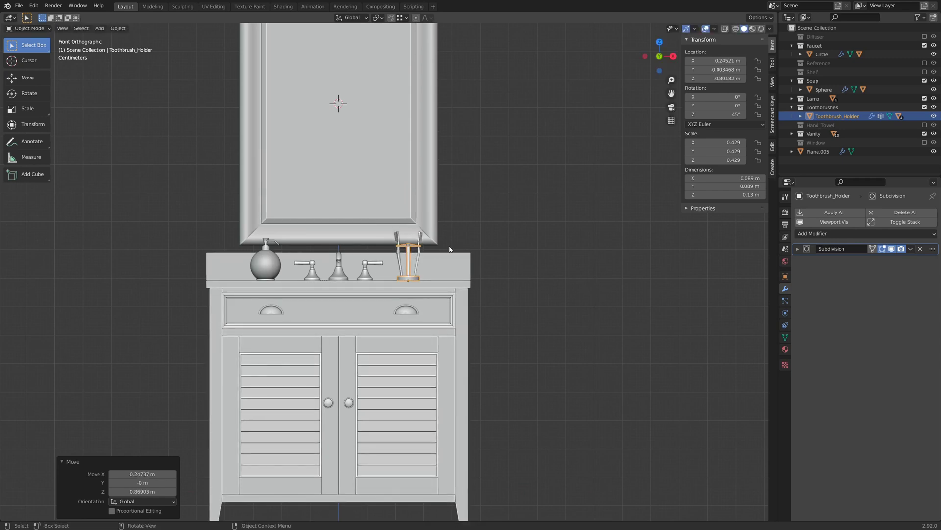
- Raise the toothbrush holder about 0.0007 m along Z so its base sits exactly on the countertop
scroll(450, 249, "up", 12)
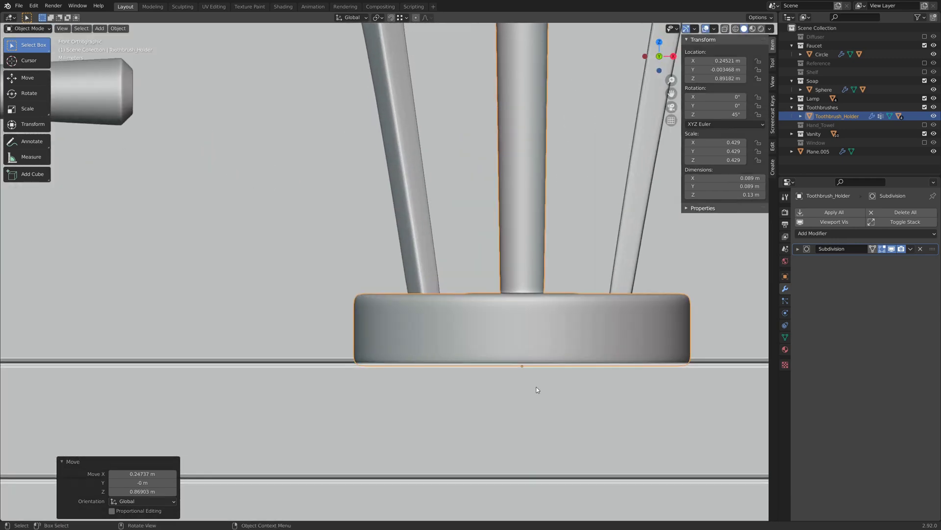
middle_click_drag(537, 389, 489, 363, "shift")
key("g")
key("z")
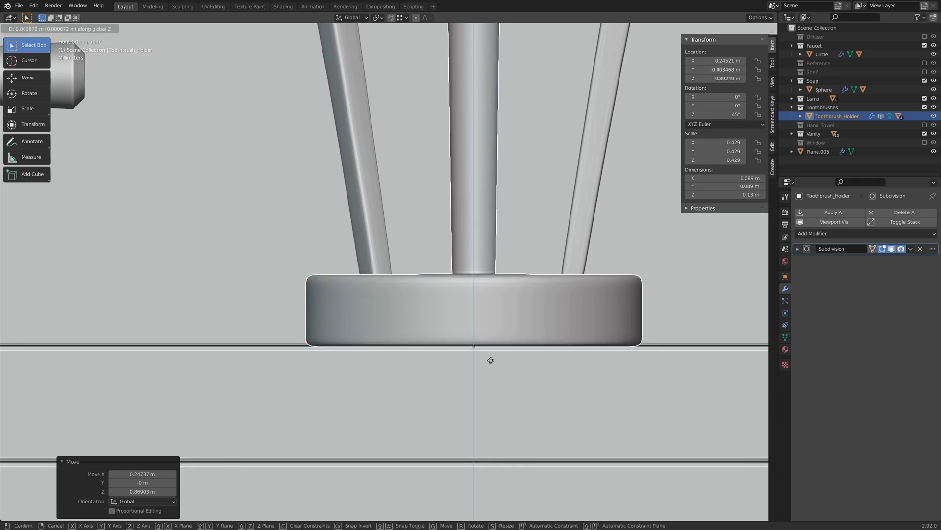
left_click(491, 361)
scroll(485, 257, "down", 7)
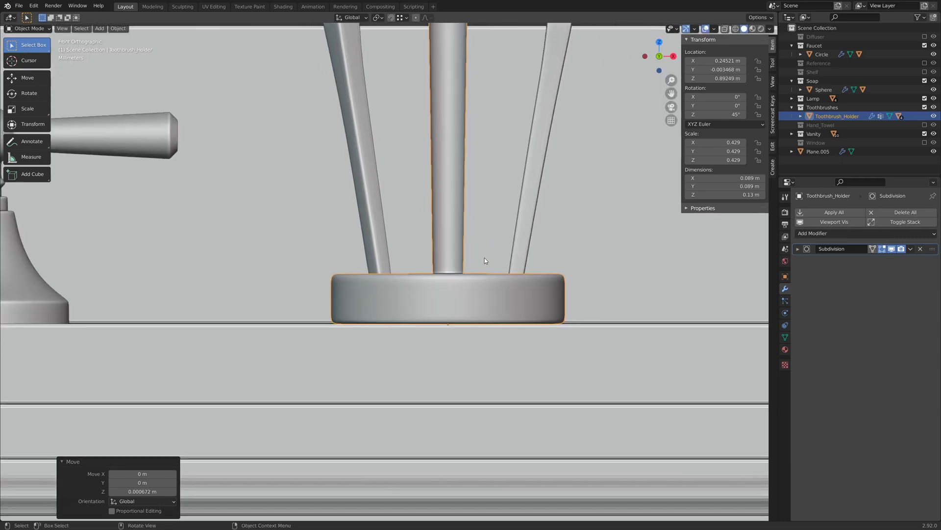
- Move the toothbrush holder about 0.022 m along X and 0.188 m along Y in the top view, and rotate it about 21.6° around Z
middle_click_drag(630, 240, 493, 382)
key("KP_7")
key("g")
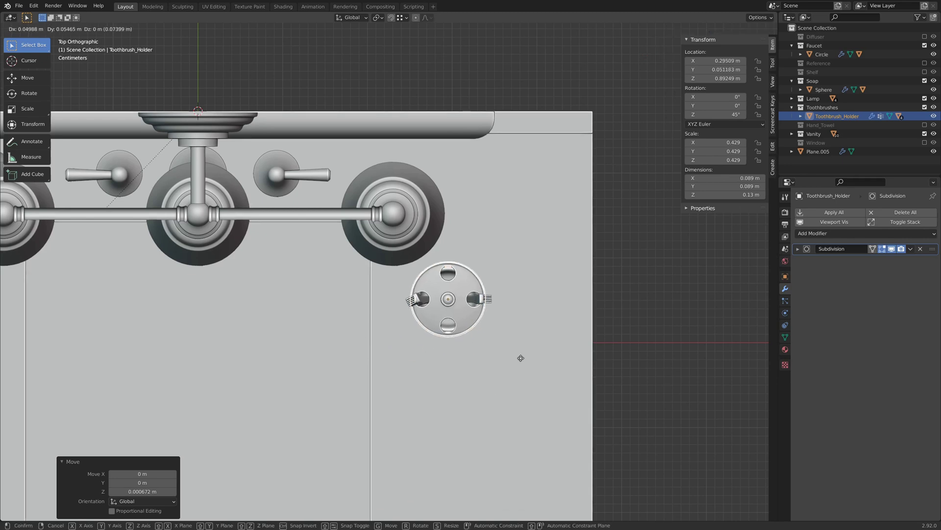
left_click(493, 253)
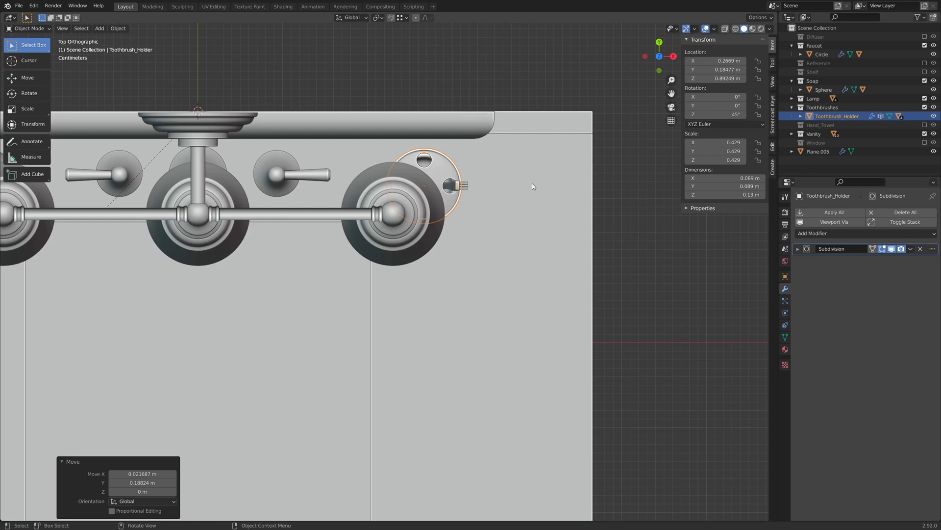
key("r")
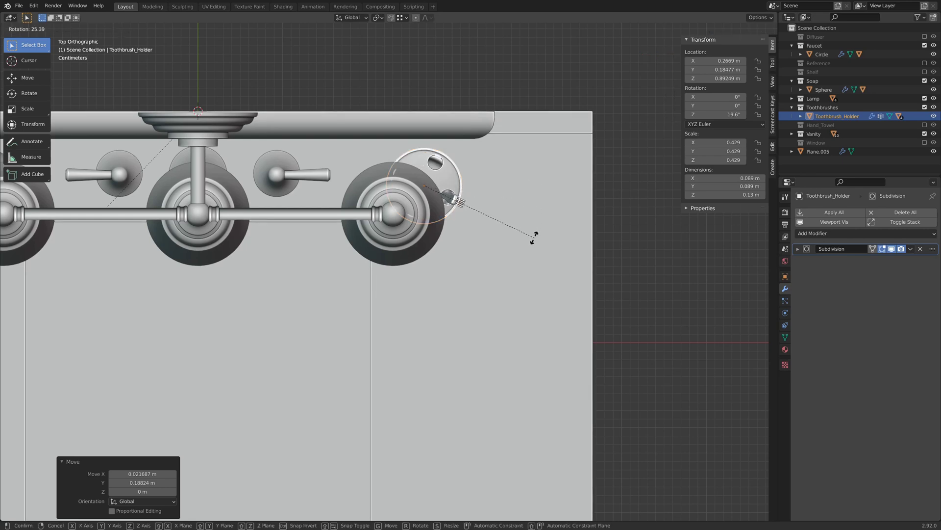
left_click(533, 235)
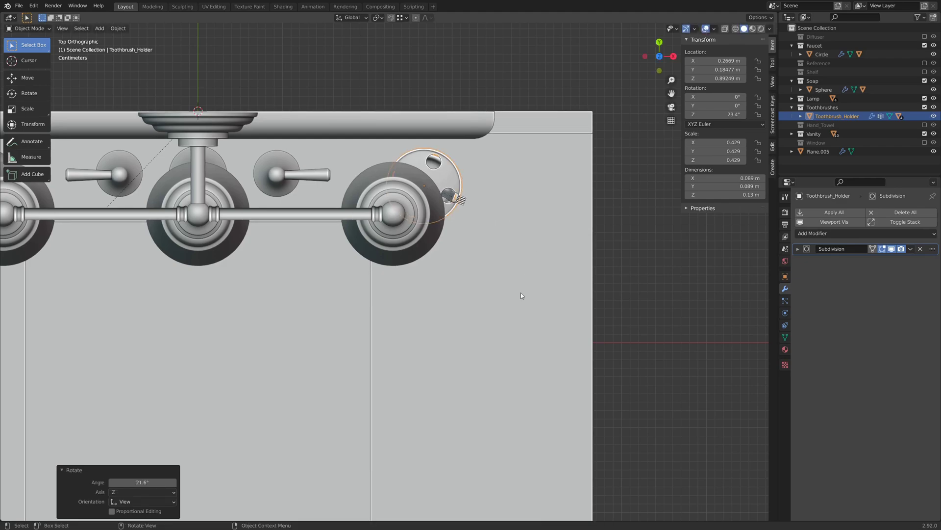
- Examine the toothbrush holder's placement beside the faucet at an angle and the whole vanity from the front in perspective
middle_click_drag(521, 295, 510, 262)
scroll(510, 262, "down", 2)
middle_click_drag(407, 316, 496, 272, "shift")
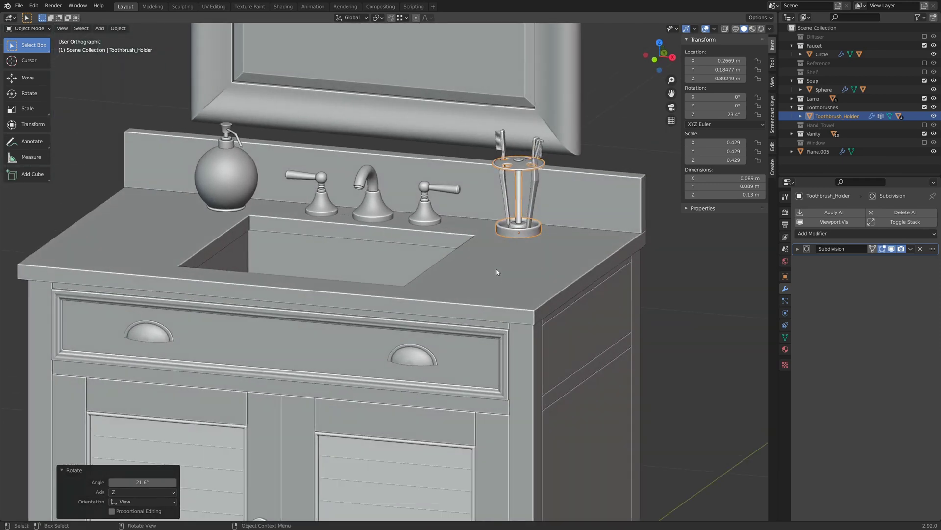
key("KP_1")
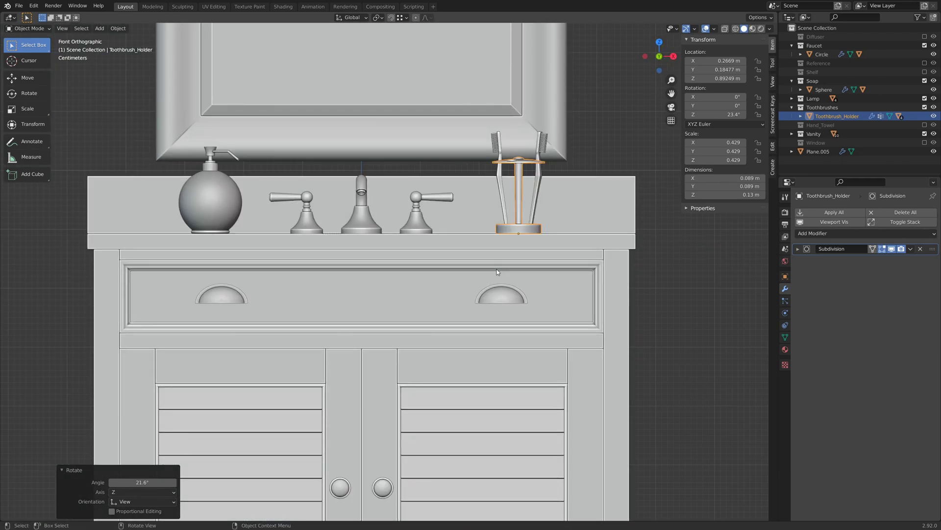
scroll(497, 271, "down", 7)
key("KP_5")
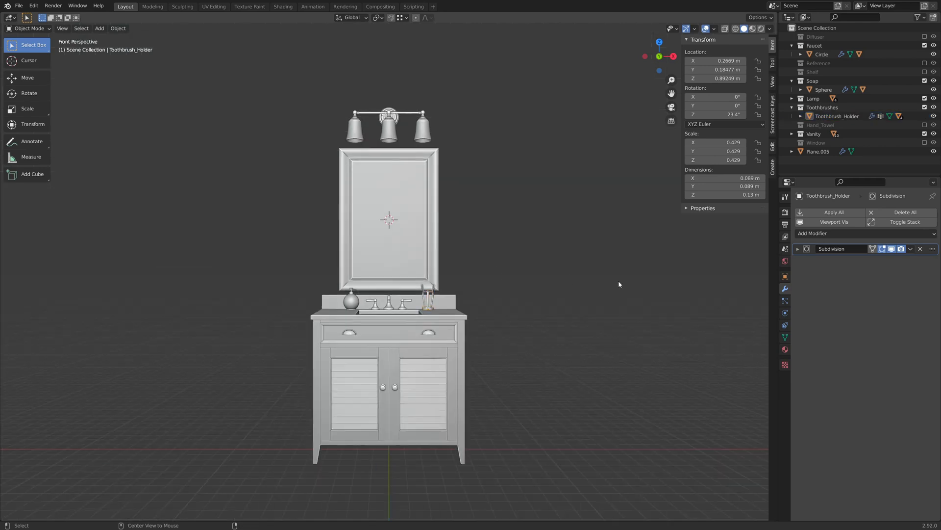
middle_click_drag(465, 388, 486, 384, "shift")
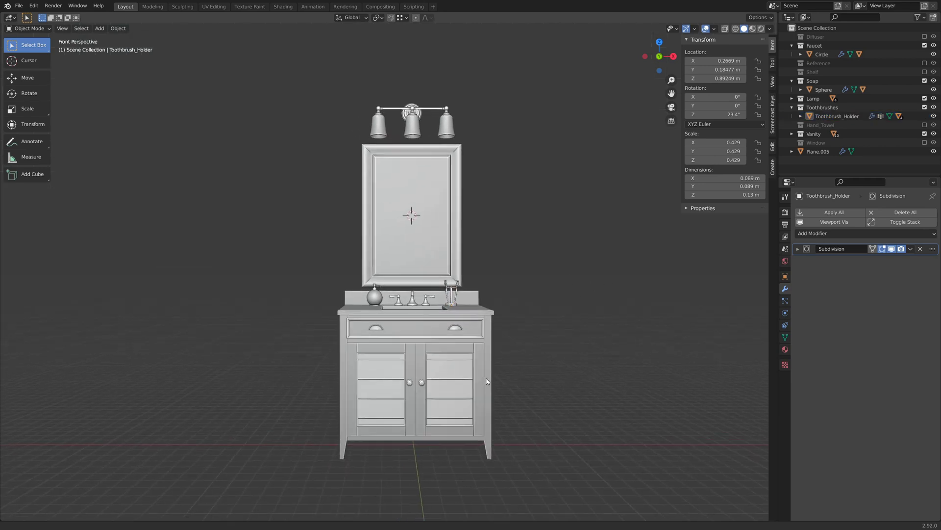
scroll(488, 417, "up", 1)
middle_click_drag(493, 426, 496, 408, "shift")
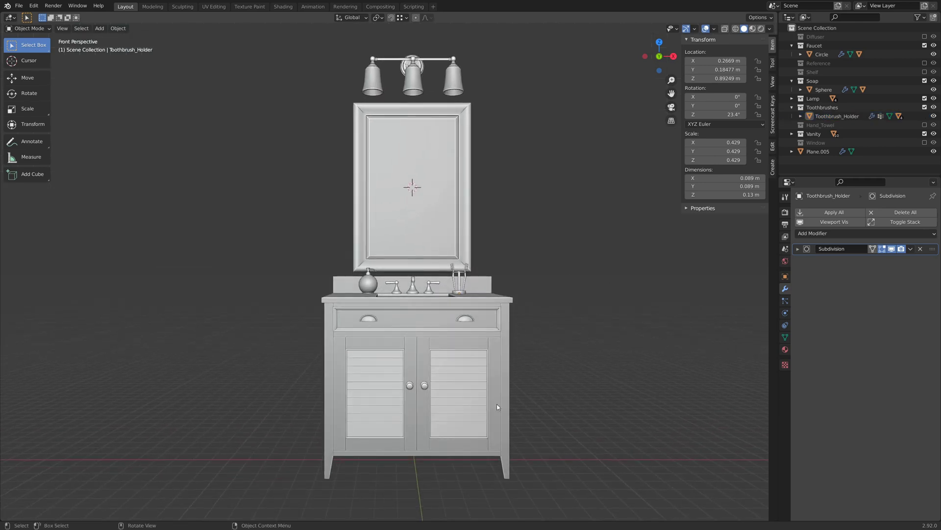